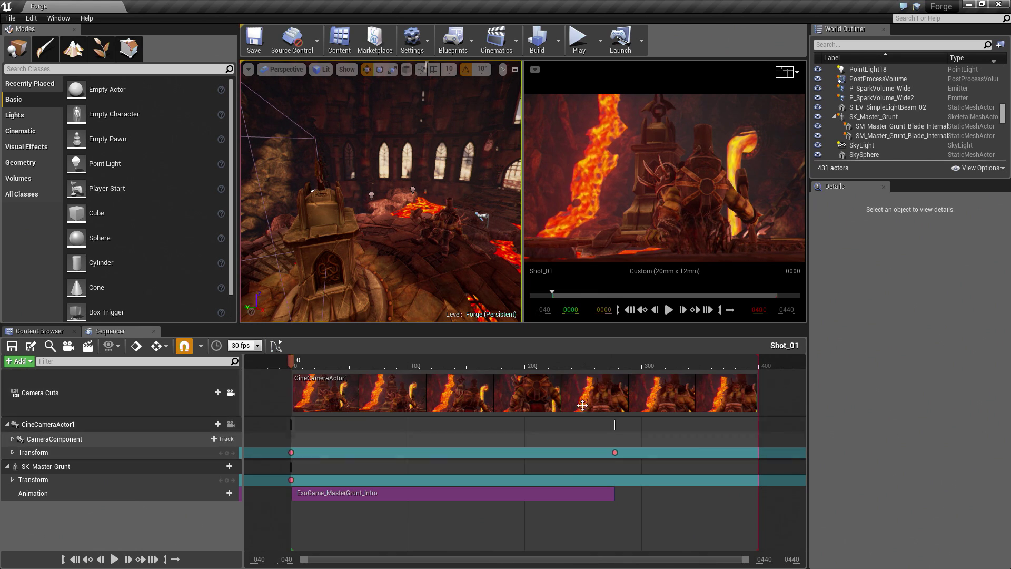
Step: Play Shot_01 through, then scrub the preview back to frame 129
{"action": "left_click", "coordinate": [669, 309]}
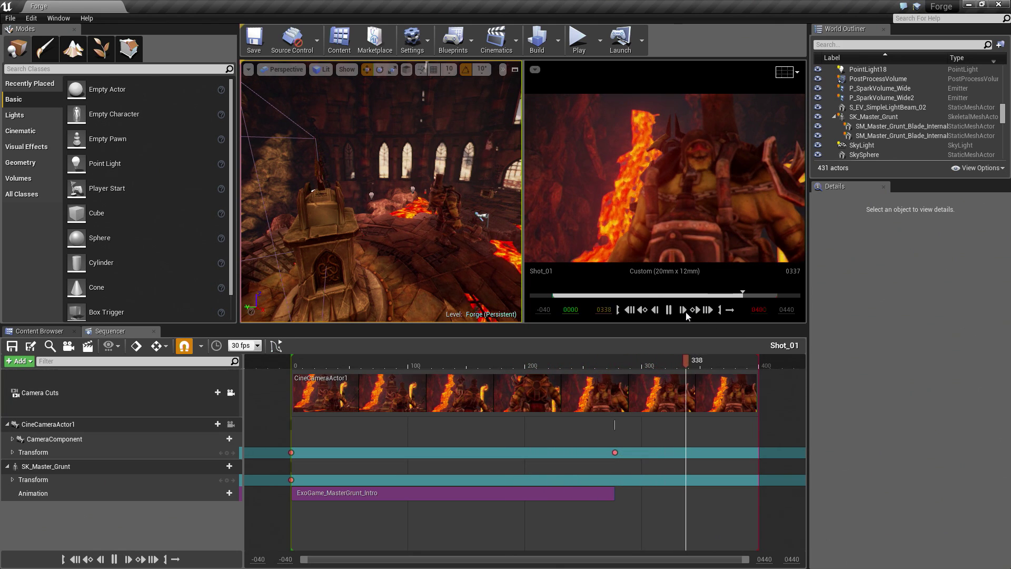
{"action": "left_click", "coordinate": [670, 309]}
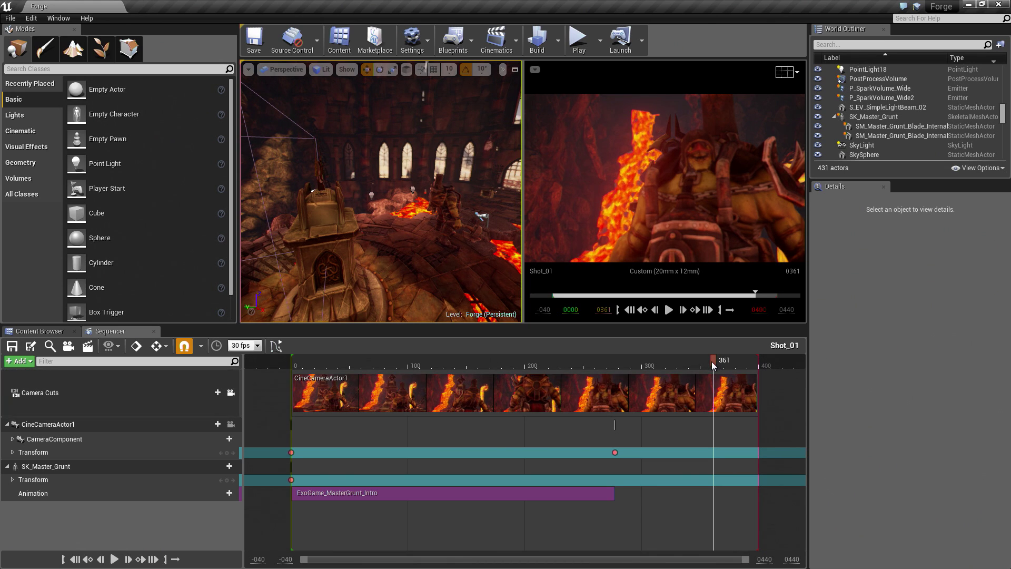
{"action": "left_click_drag", "start_coordinate": [712, 362], "coordinate": [443, 363]}
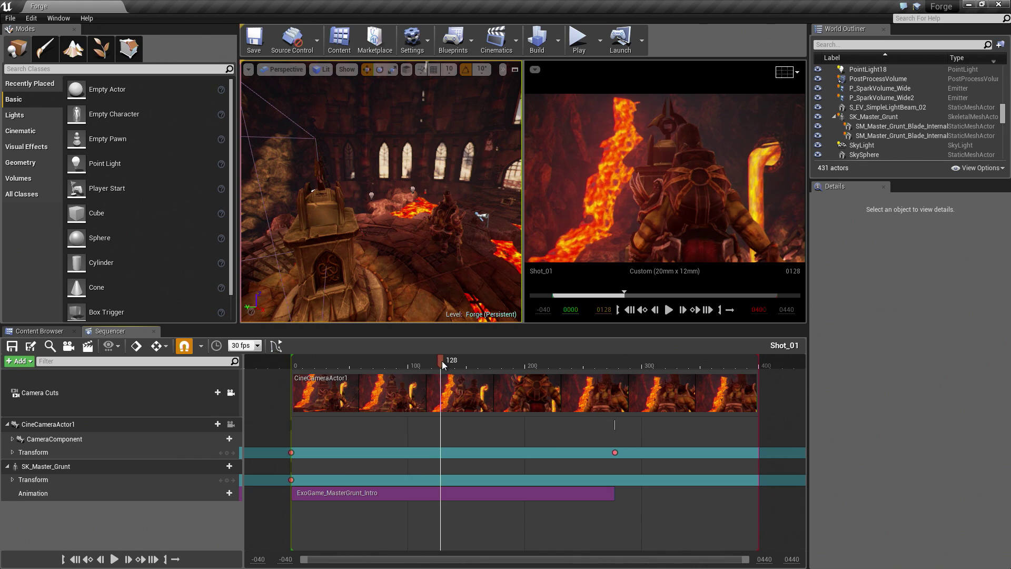
{"action": "left_click_drag", "start_coordinate": [443, 364], "coordinate": [443, 363]}
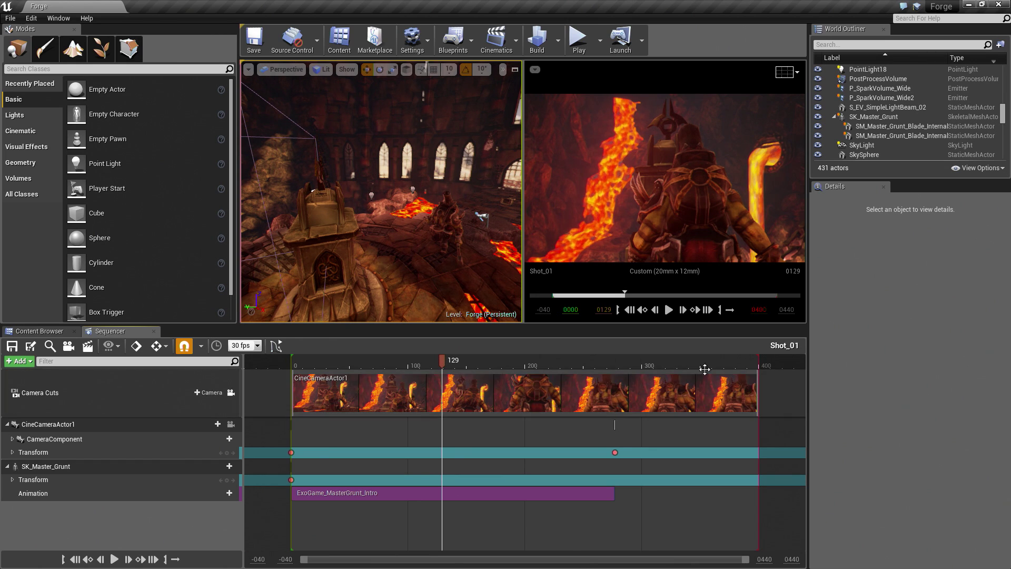
Step: Open the Master sequence from Cinematics and preview Shot_01 toward its end
{"action": "left_click", "coordinate": [42, 332]}
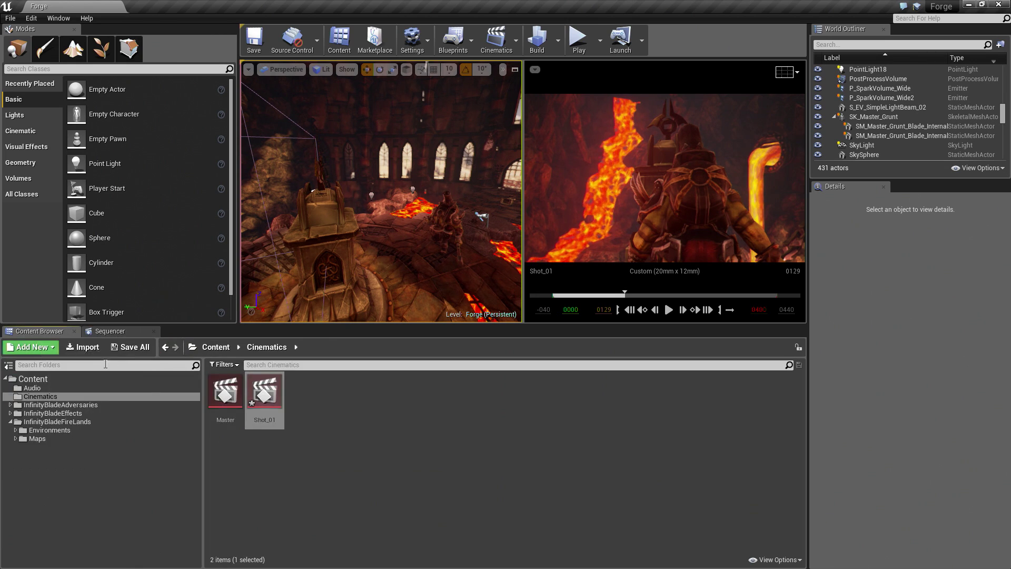
{"action": "double_click", "coordinate": [227, 404]}
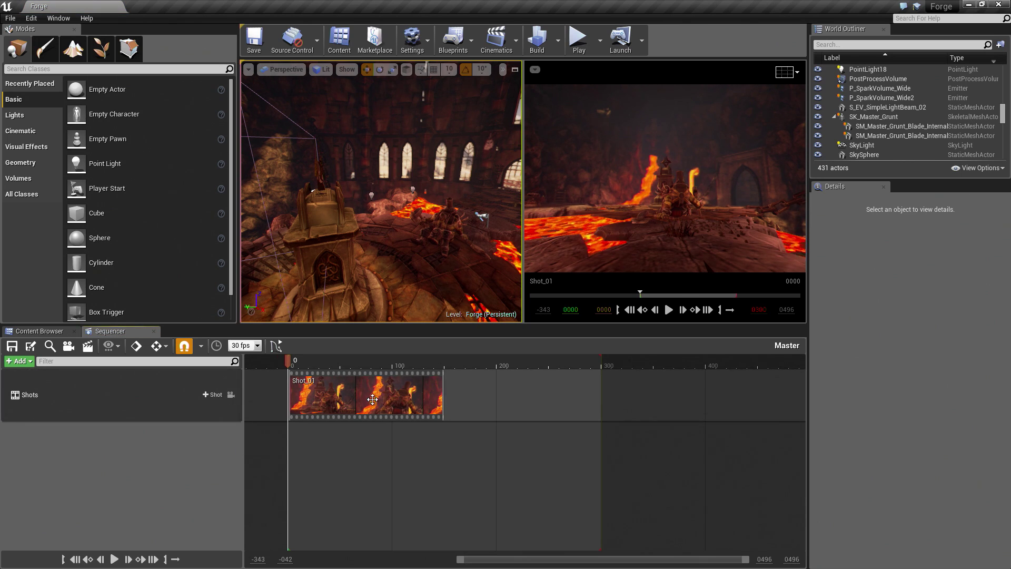
{"action": "left_click_drag", "start_coordinate": [443, 388], "coordinate": [600, 392]}
{"action": "left_click_drag", "start_coordinate": [368, 364], "coordinate": [533, 365]}
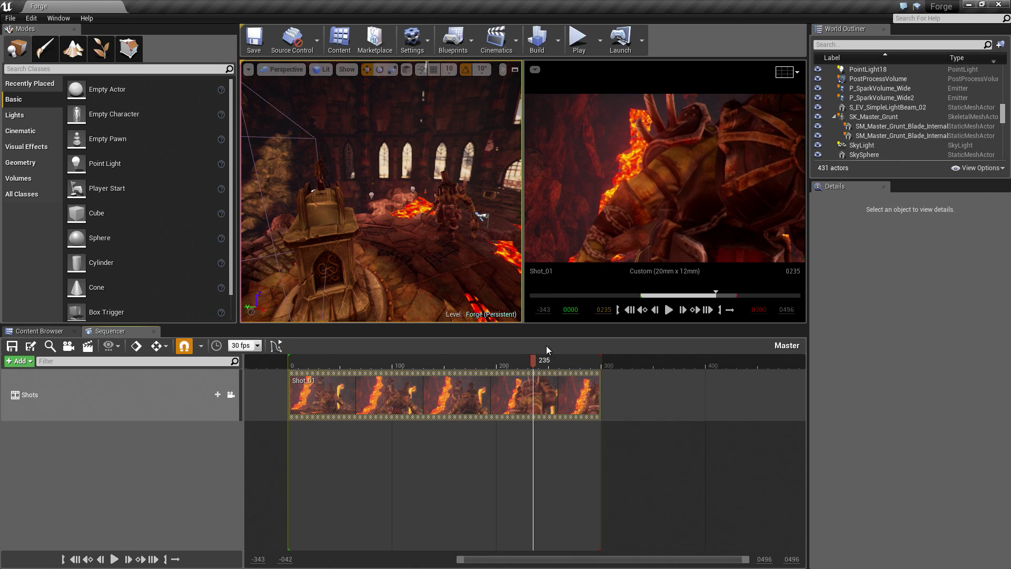
{"action": "mouse_move", "coordinate": [532, 363]}
{"action": "left_mouse_down"}
{"action": "mouse_move", "coordinate": [716, 364]}
{"action": "mouse_move", "coordinate": [706, 365]}
{"action": "left_mouse_up"}
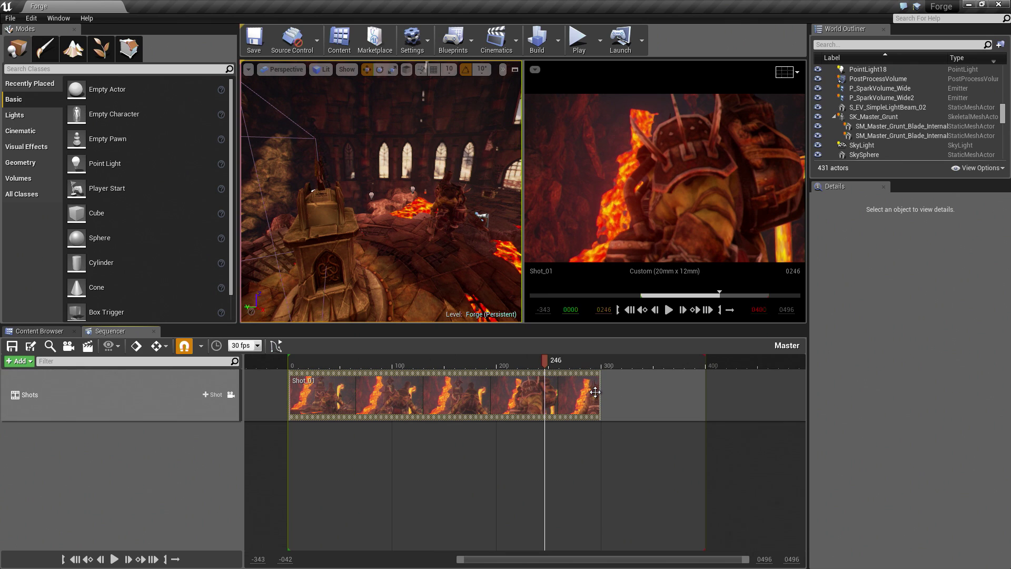
Step: Extend Shot_01 to end around frame 378, then preview back to frame 300
{"action": "left_click_drag", "start_coordinate": [599, 391], "coordinate": [683, 392]}
{"action": "left_click_drag", "start_coordinate": [556, 370], "coordinate": [608, 367]}
{"action": "key", "text": "Left"}
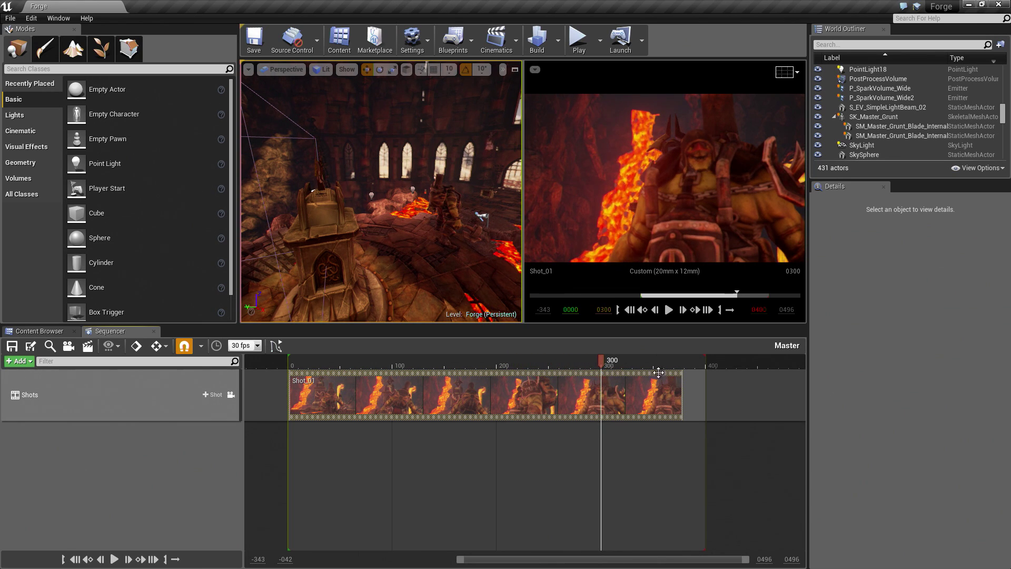
Step: Duplicate Shot_01 into the Cinematics folder as a new shot named Shot_02
{"action": "right_click", "coordinate": [525, 391]}
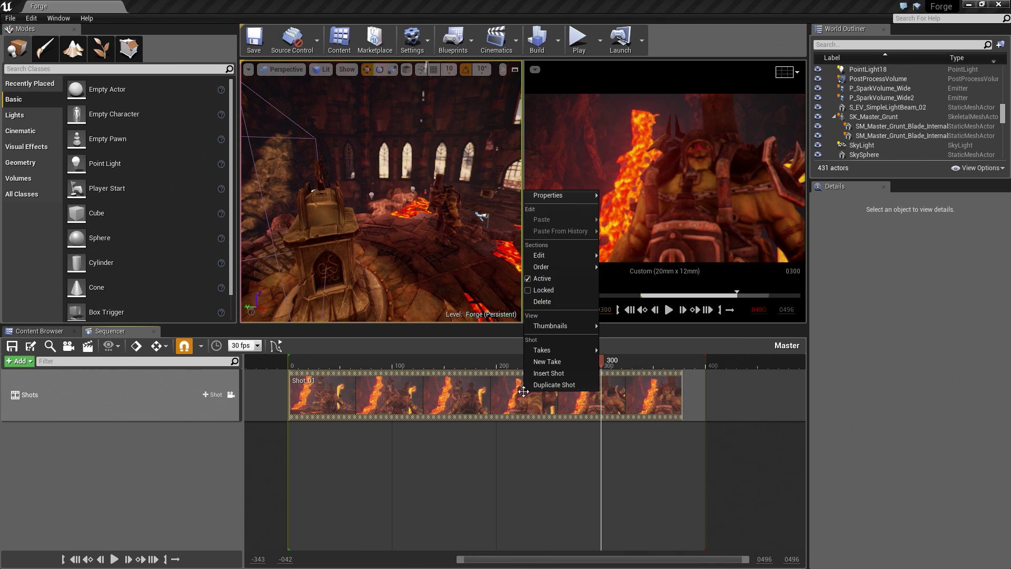
{"action": "left_click", "coordinate": [549, 384]}
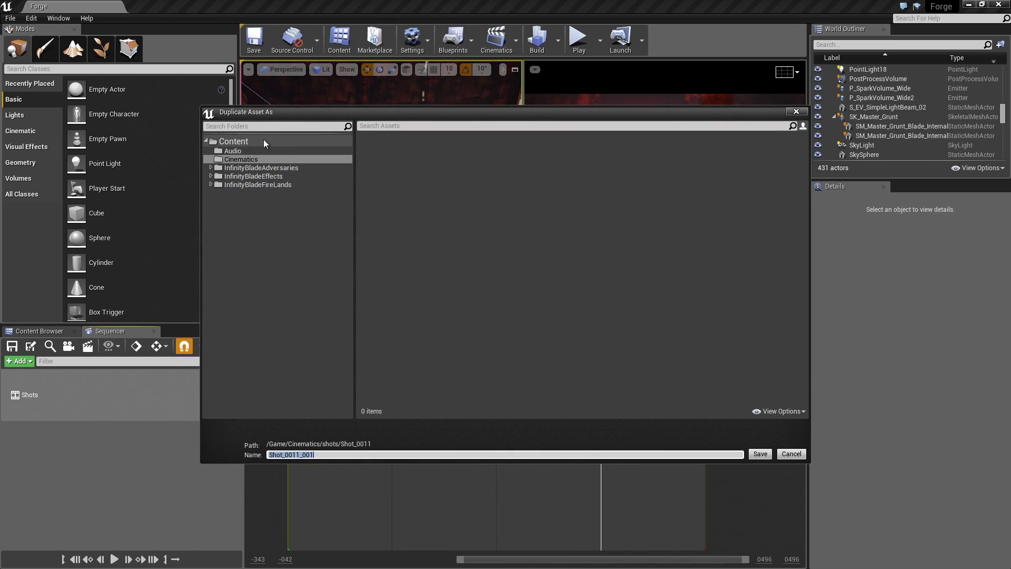
{"action": "left_click", "coordinate": [246, 159]}
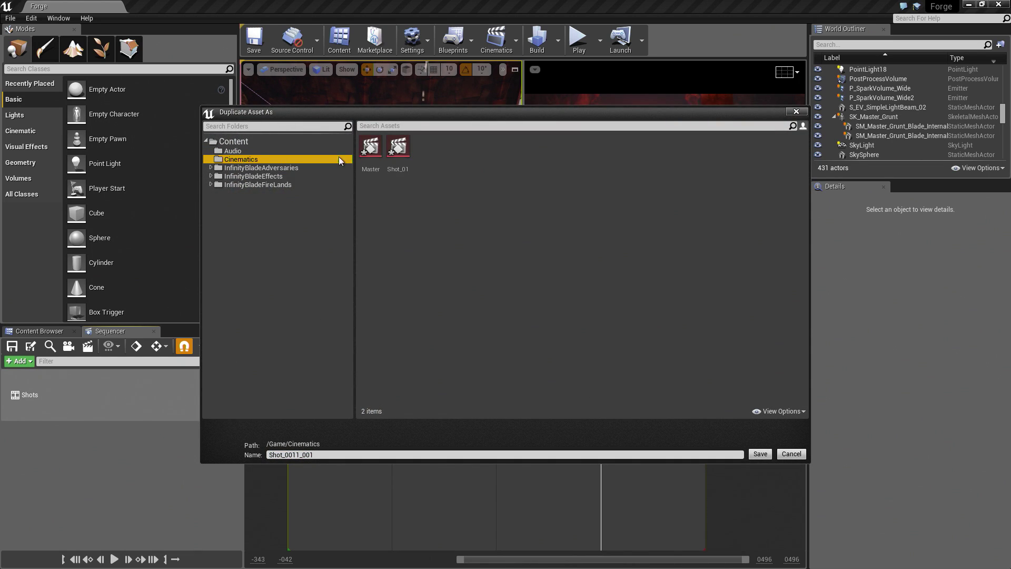
{"action": "left_click", "coordinate": [393, 154]}
{"action": "left_click", "coordinate": [301, 455]}
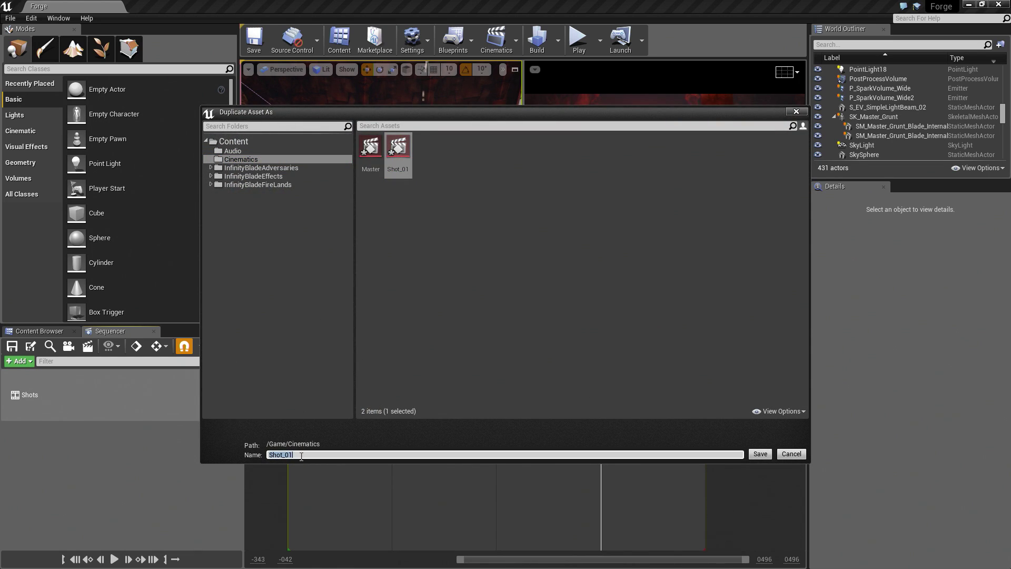
{"action": "type", "text": "Shot_02"}
{"action": "key", "text": "Return"}
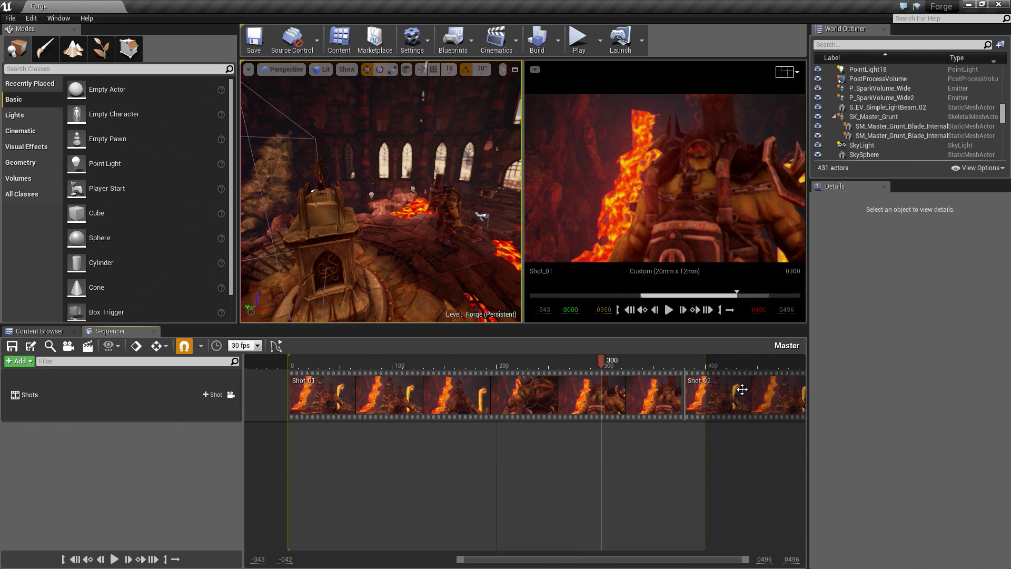
Step: Move Shot_02 to a second row starting at frame 0, preview around frame 167, and select Shot_01
{"action": "mouse_move", "coordinate": [742, 390]}
{"action": "left_mouse_down"}
{"action": "mouse_move", "coordinate": [700, 445]}
{"action": "mouse_move", "coordinate": [343, 461]}
{"action": "left_mouse_up"}
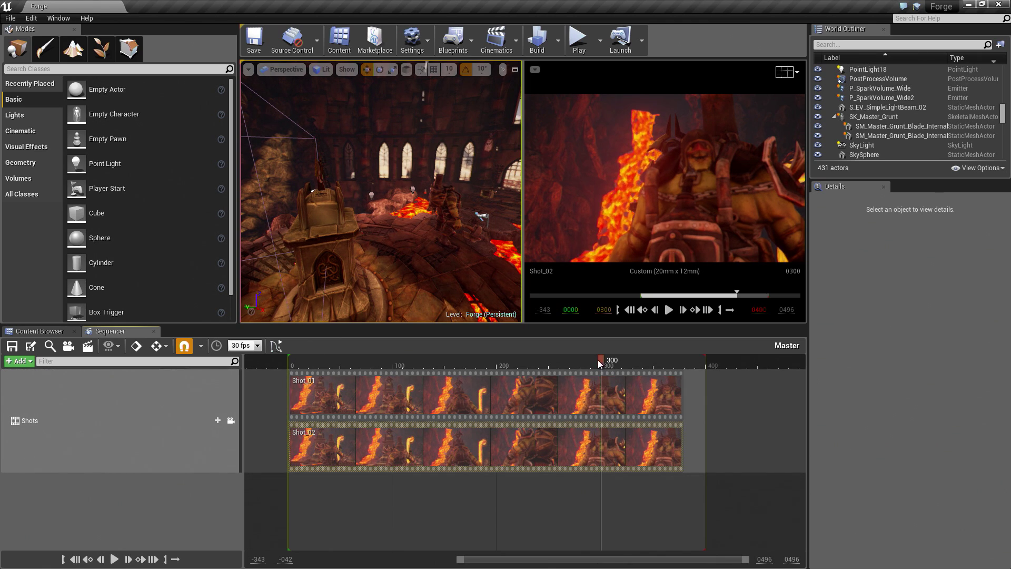
{"action": "left_click_drag", "start_coordinate": [602, 360], "coordinate": [418, 367]}
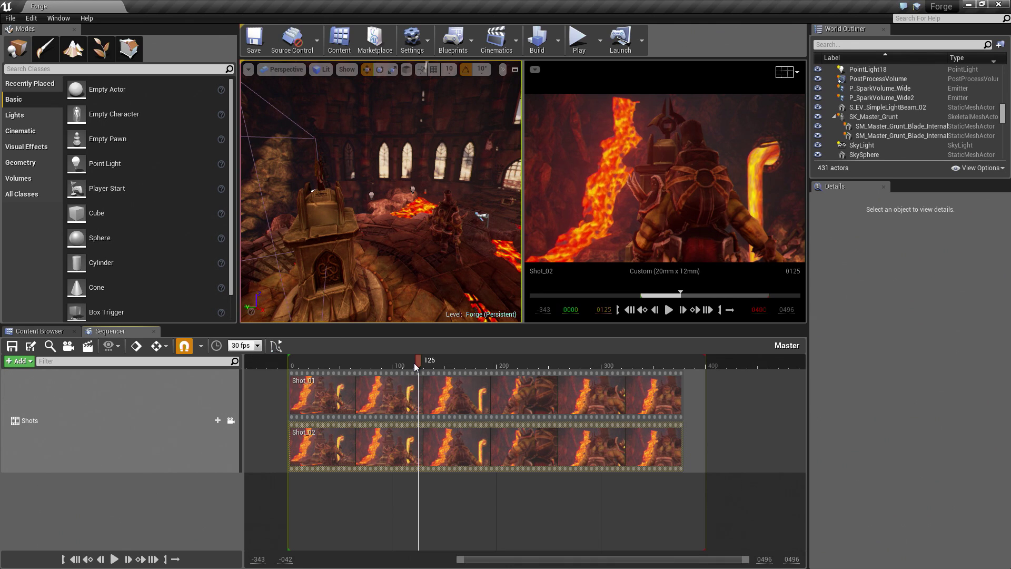
{"action": "left_click", "coordinate": [406, 385]}
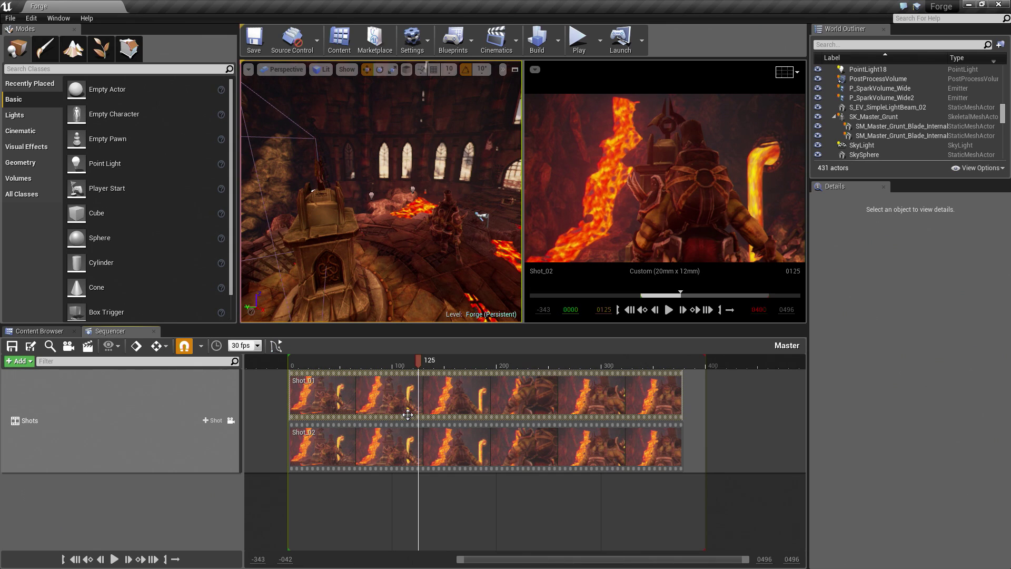
Step: Trim the right edge of Shot_01 so it ends at frame 125
{"action": "right_click", "coordinate": [419, 398]}
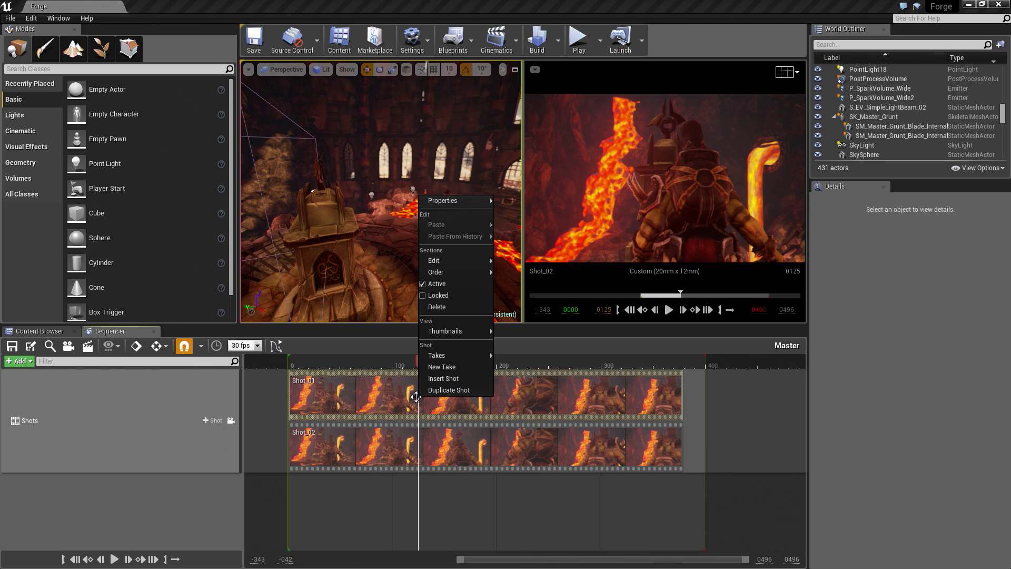
{"action": "mouse_move", "coordinate": [441, 262]}
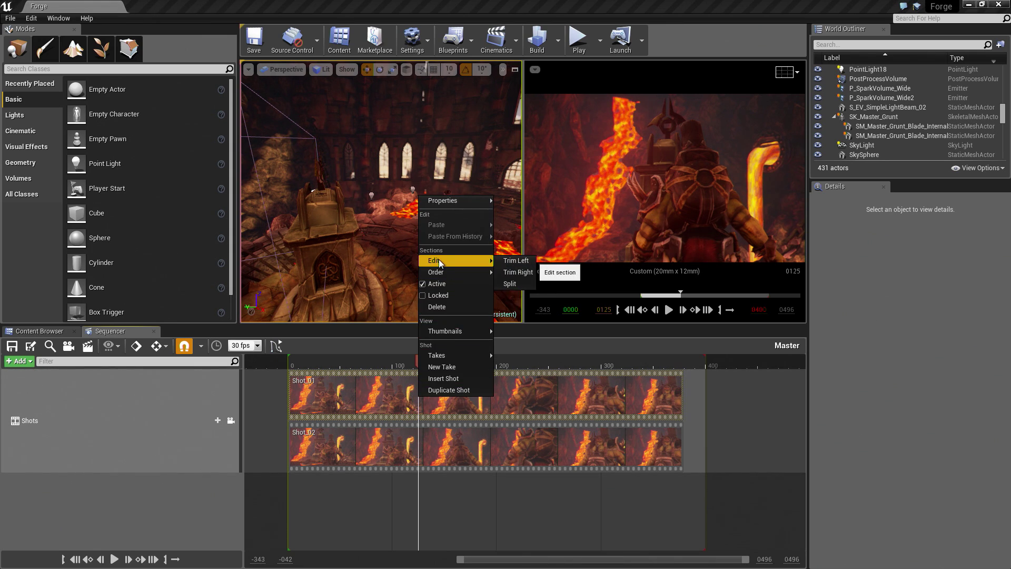
{"action": "left_click", "coordinate": [527, 273]}
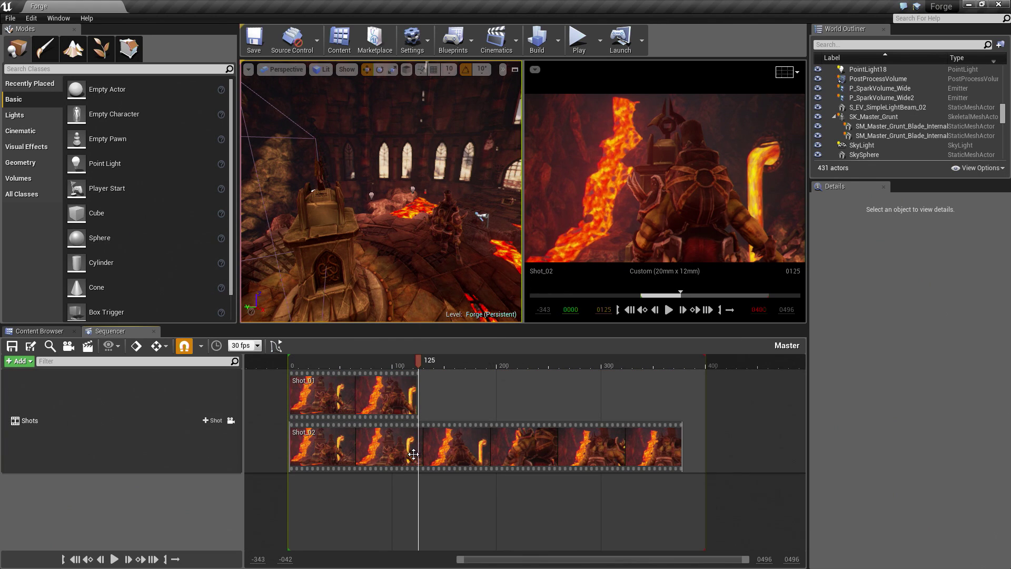
Step: Trim Shot_02 to start at frame 125, undoing a split and trim-right attempt, then check the cut
{"action": "left_click", "coordinate": [412, 452]}
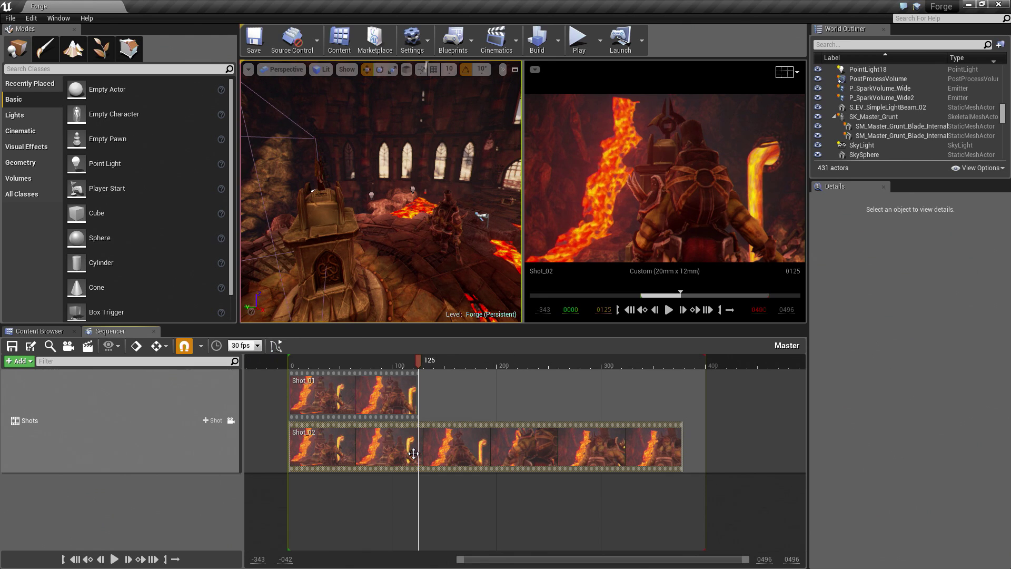
{"action": "key", "text": "ctrl+slash"}
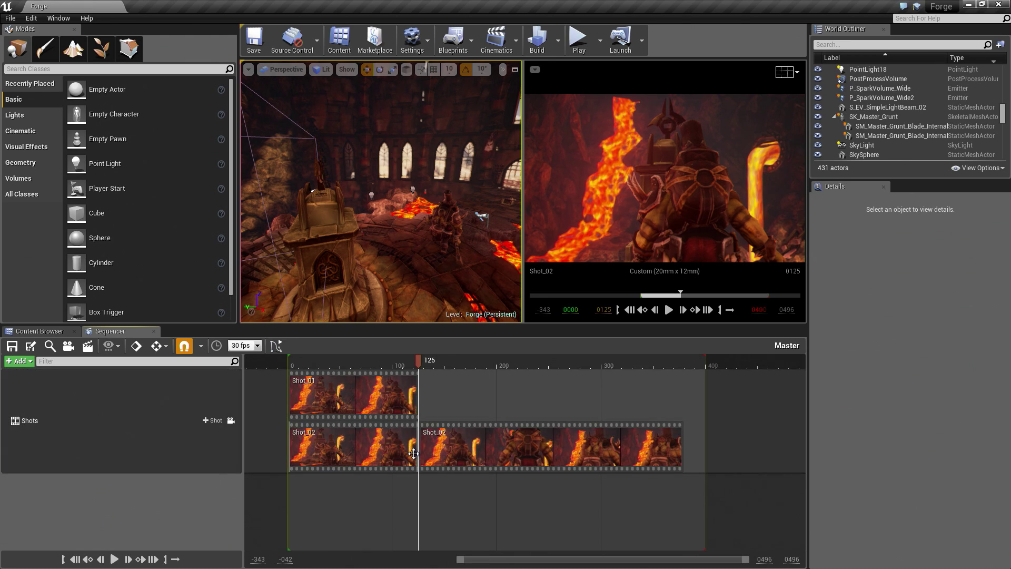
{"action": "key", "text": "ctrl+z"}
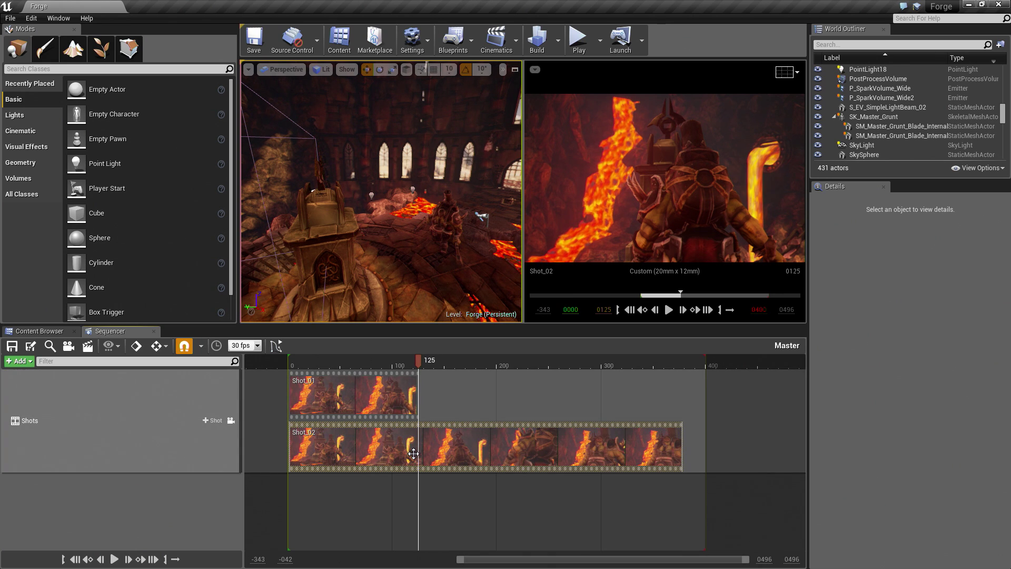
{"action": "key", "text": "period"}
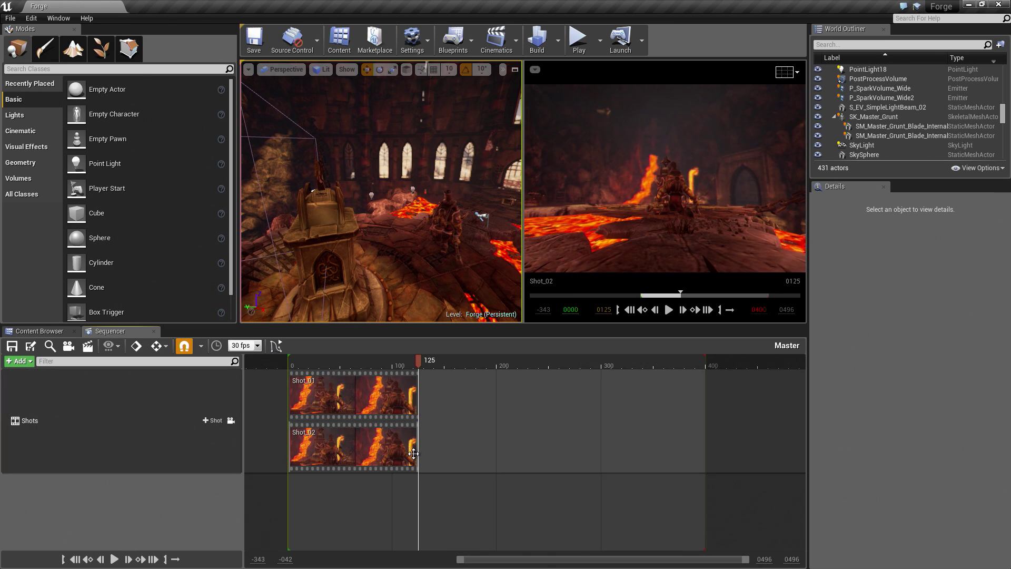
{"action": "key", "text": "ctrl+z"}
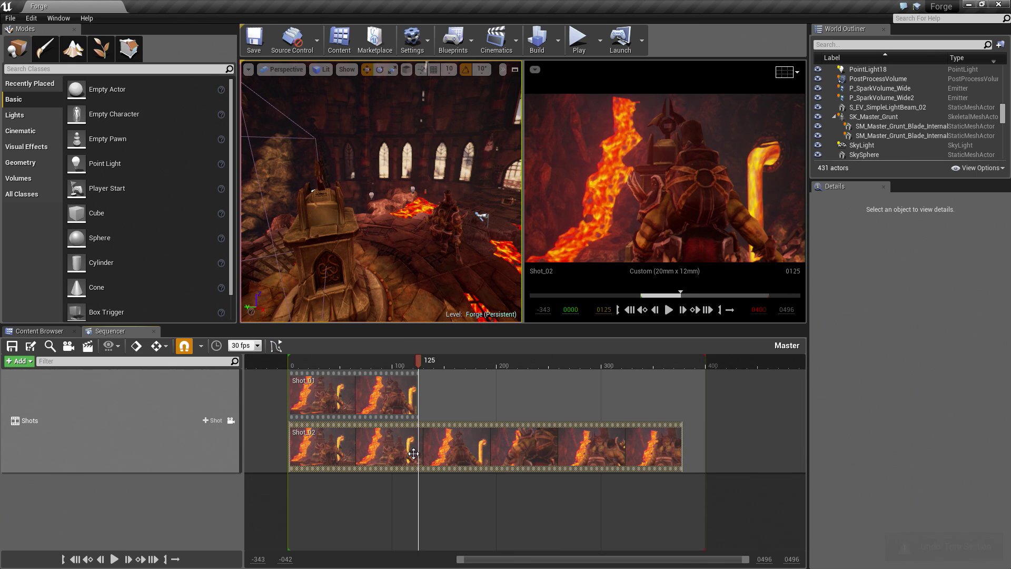
{"action": "key", "text": "comma"}
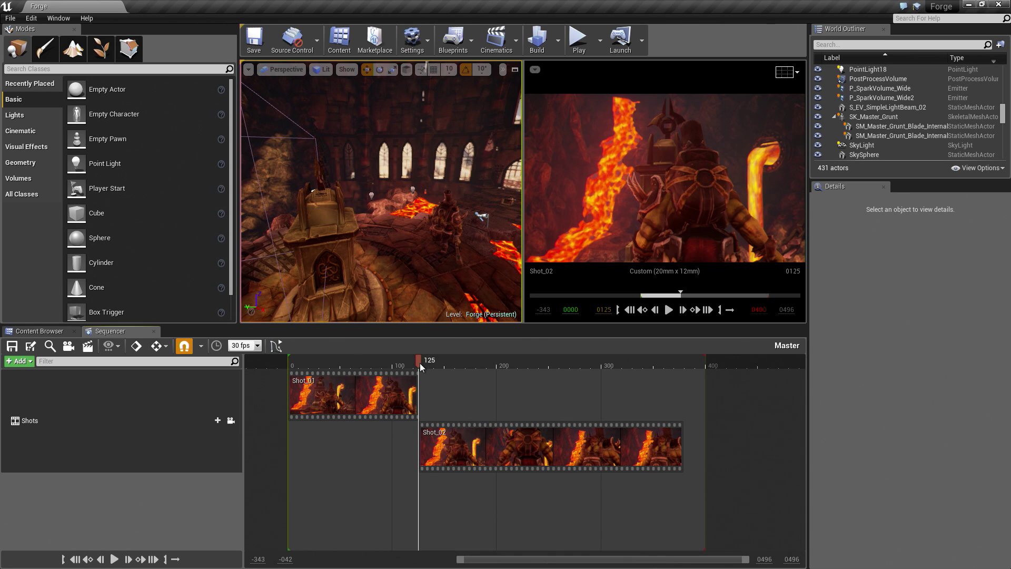
{"action": "left_click_drag", "start_coordinate": [419, 364], "coordinate": [423, 385]}
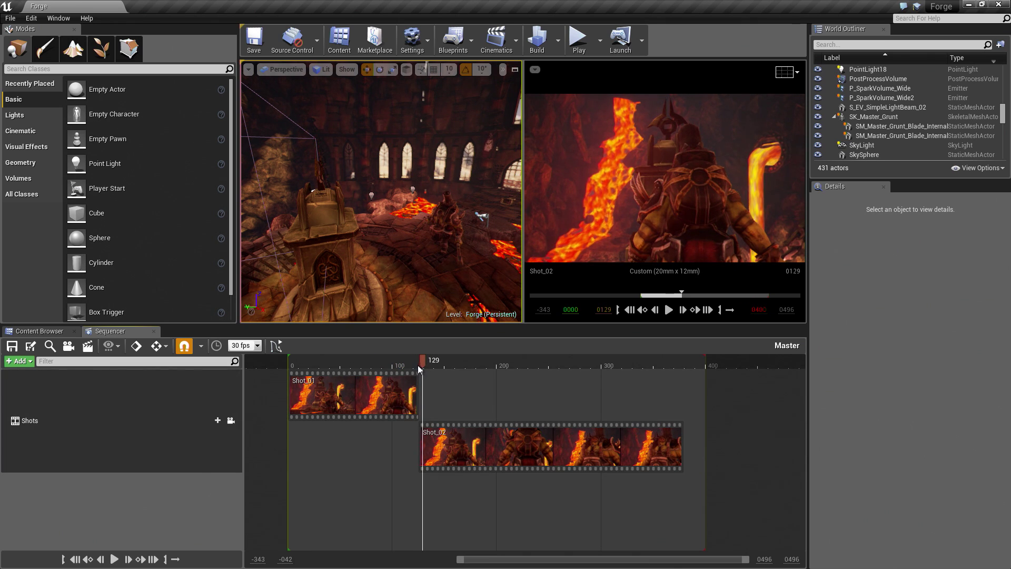
{"action": "left_click_drag", "start_coordinate": [420, 368], "coordinate": [418, 368]}
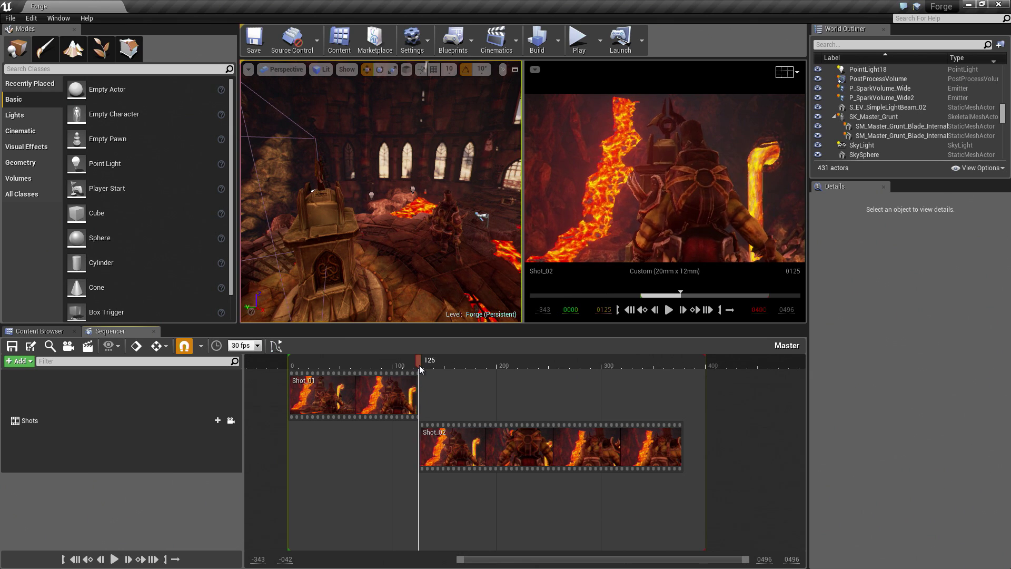
Step: Open Shot_02 and delete its Camera Cuts and CineCameraActor1 tracks
{"action": "double_click", "coordinate": [486, 449]}
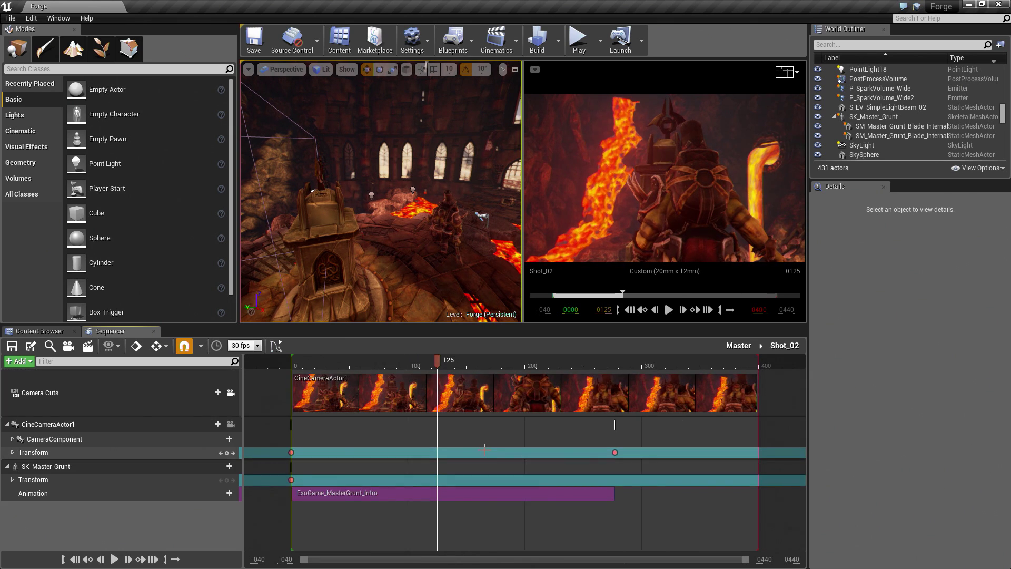
{"action": "left_click", "coordinate": [81, 377]}
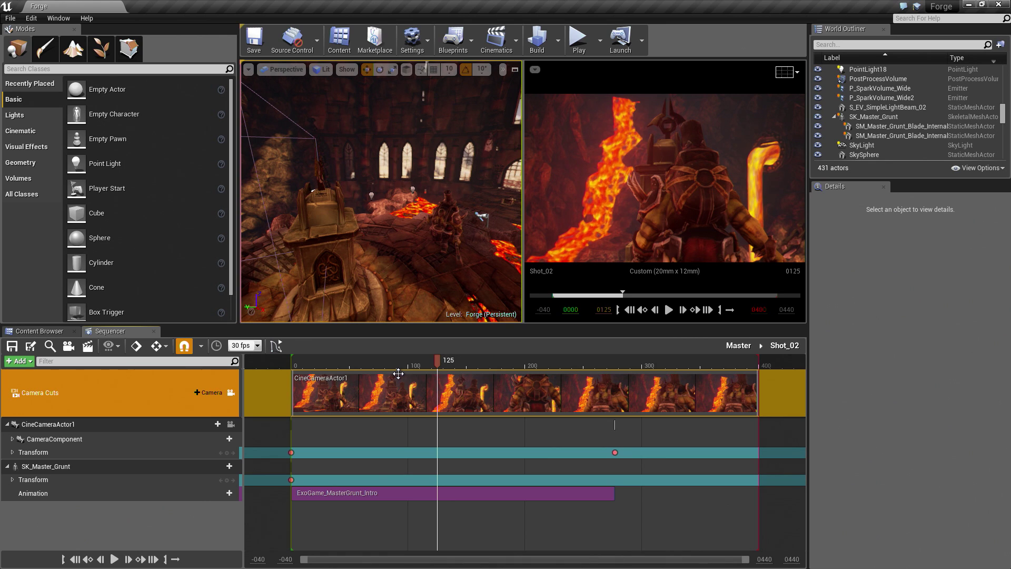
{"action": "key", "text": "Delete"}
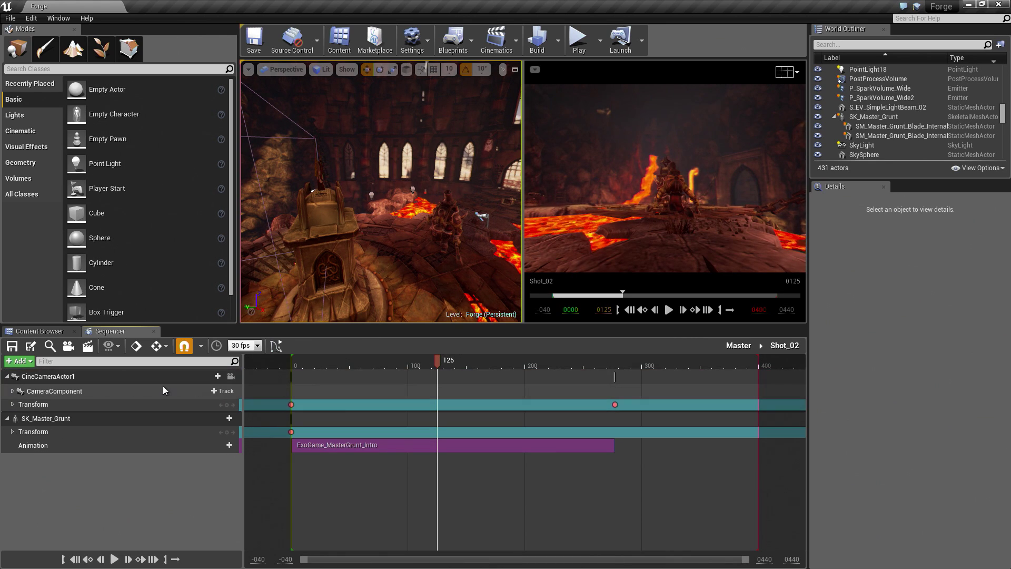
{"action": "left_click", "coordinate": [143, 378]}
{"action": "key", "text": "Delete"}
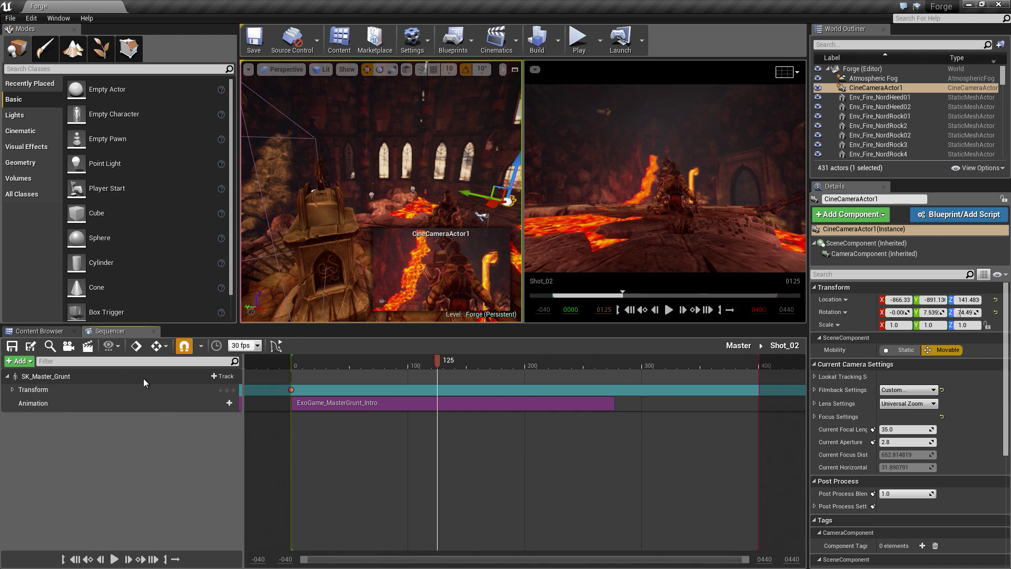
Step: Switch the Modes panel to Cinematic and dismiss the +Add track list unused
{"action": "left_click", "coordinate": [25, 131]}
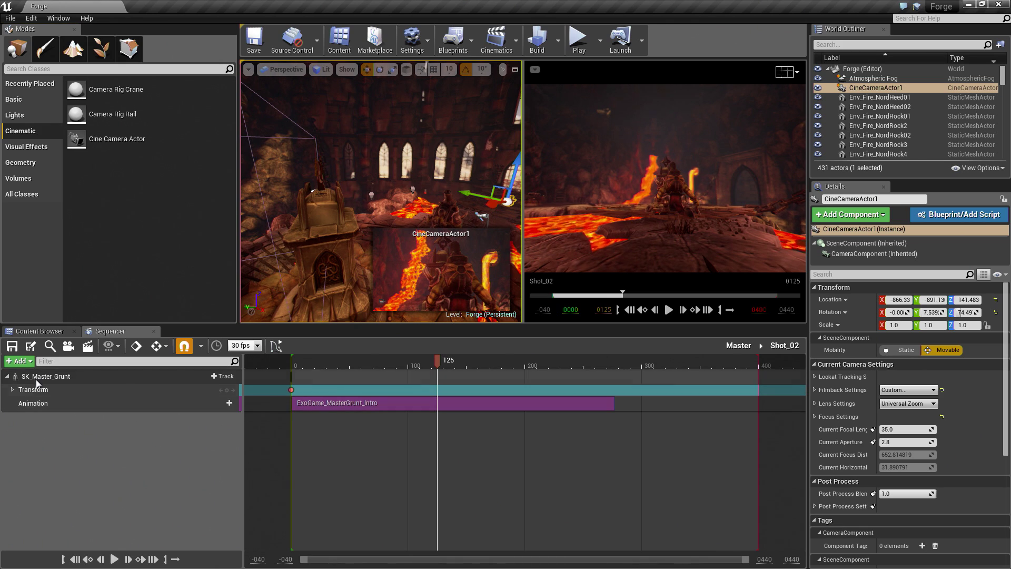
{"action": "left_click", "coordinate": [24, 361]}
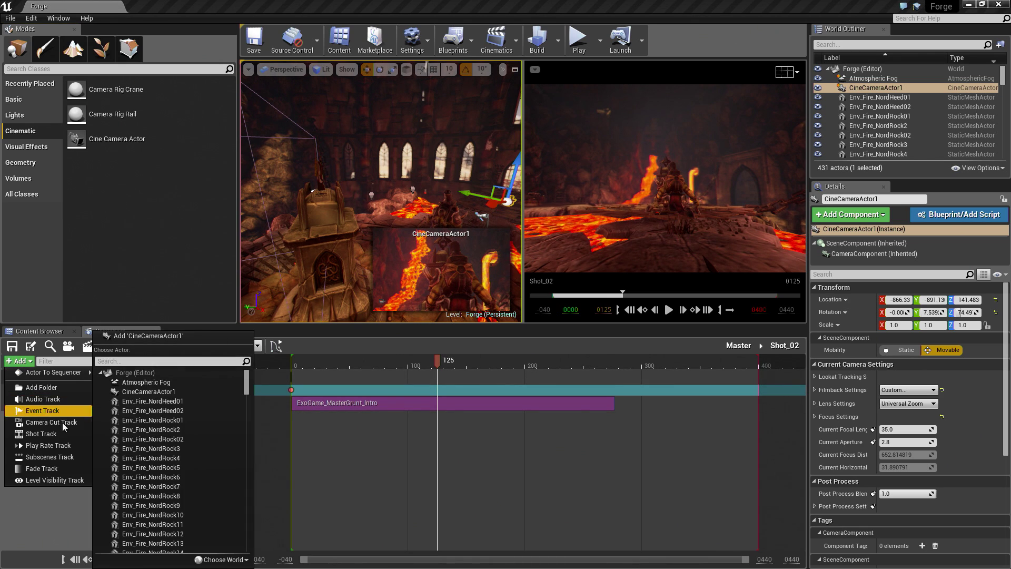
{"action": "left_click", "coordinate": [43, 512]}
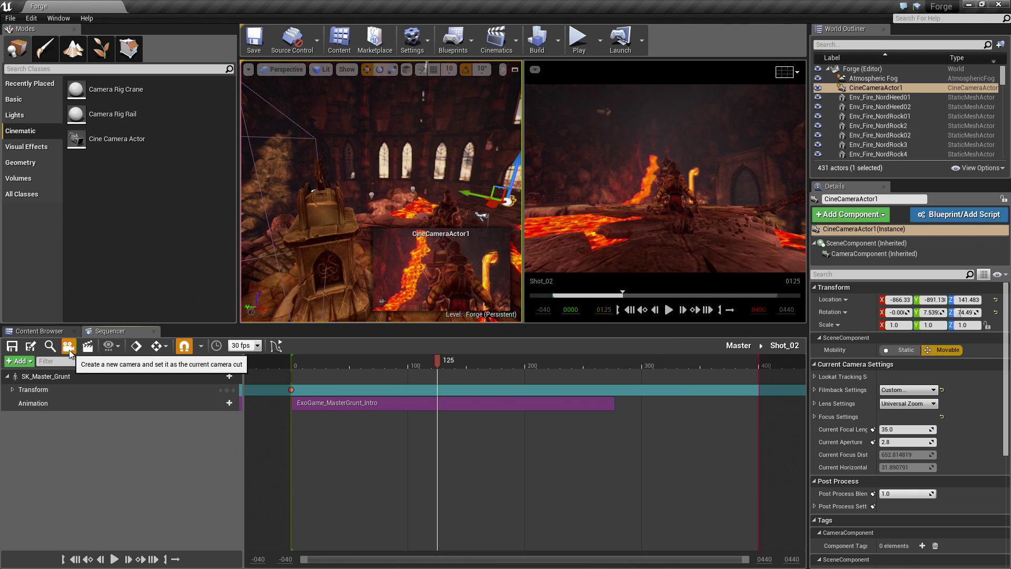
Step: Create CineCameraActor2 as Shot_02's camera cut, fly it close on the Grunt's torso, and widen the Details names
{"action": "left_click", "coordinate": [69, 348]}
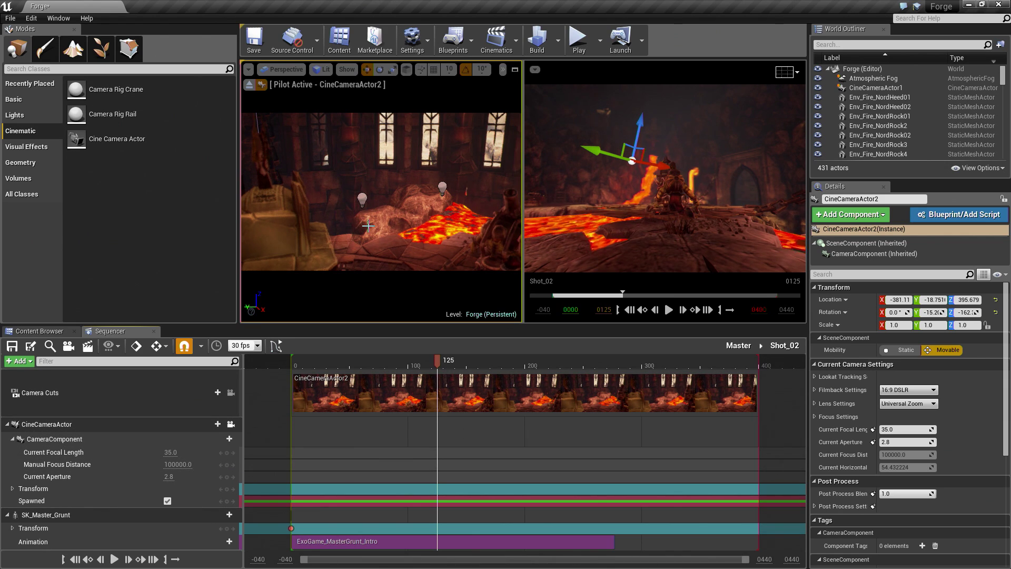
{"action": "mouse_move", "coordinate": [401, 173]}
{"action": "right_mouse_down"}
{"action": "mouse_move", "coordinate": [474, 179]}
{"action": "mouse_move", "coordinate": [466, 145]}
{"action": "mouse_move", "coordinate": [400, 170]}
{"action": "right_mouse_up"}
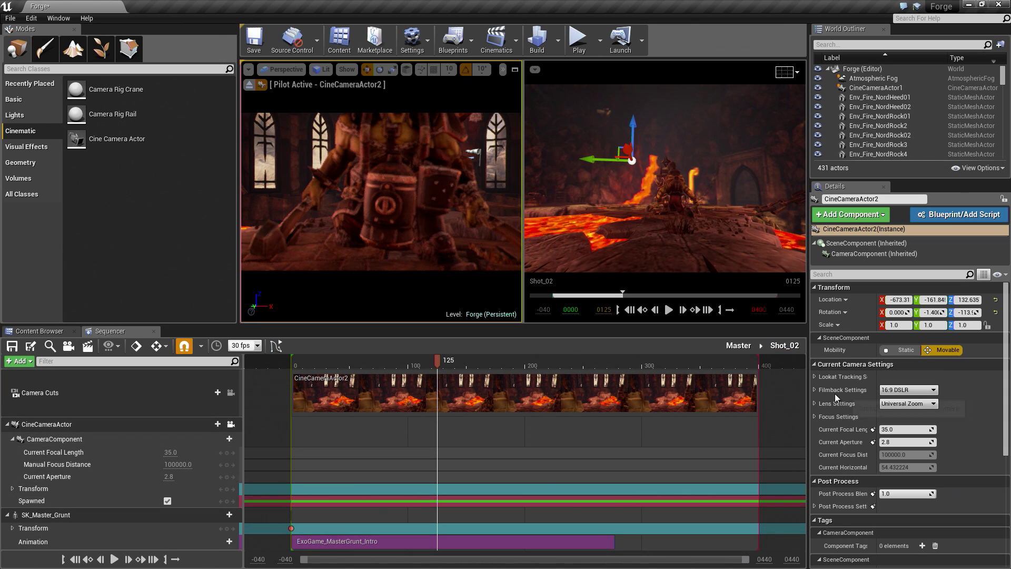
{"action": "left_click_drag", "start_coordinate": [877, 389], "coordinate": [903, 388]}
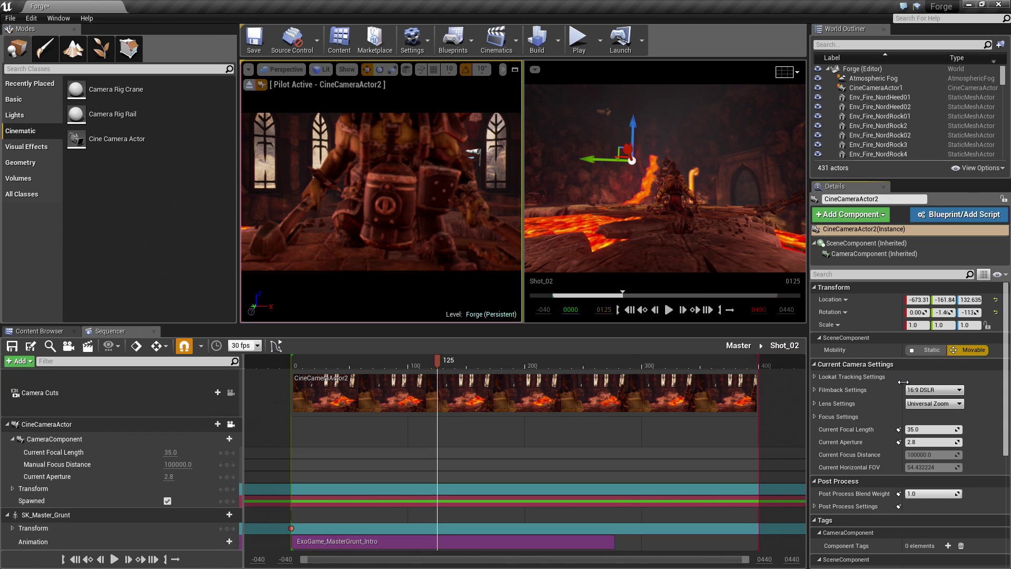
Step: Give CineCameraActor2 a 20 × 12 mm filmback and nudge it closer to the Grunt's belt buckle
{"action": "left_click", "coordinate": [816, 391]}
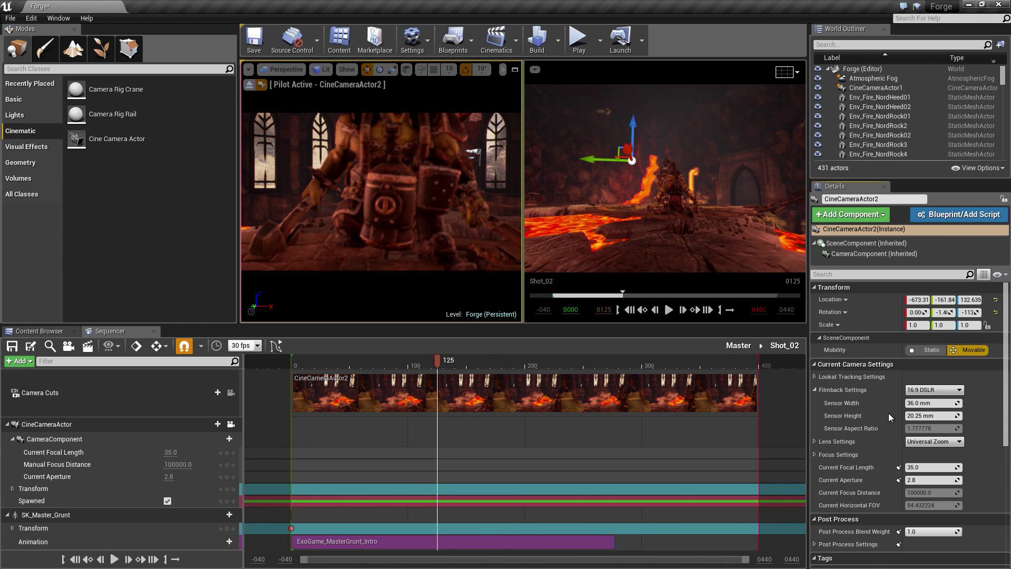
{"action": "left_click", "coordinate": [928, 403]}
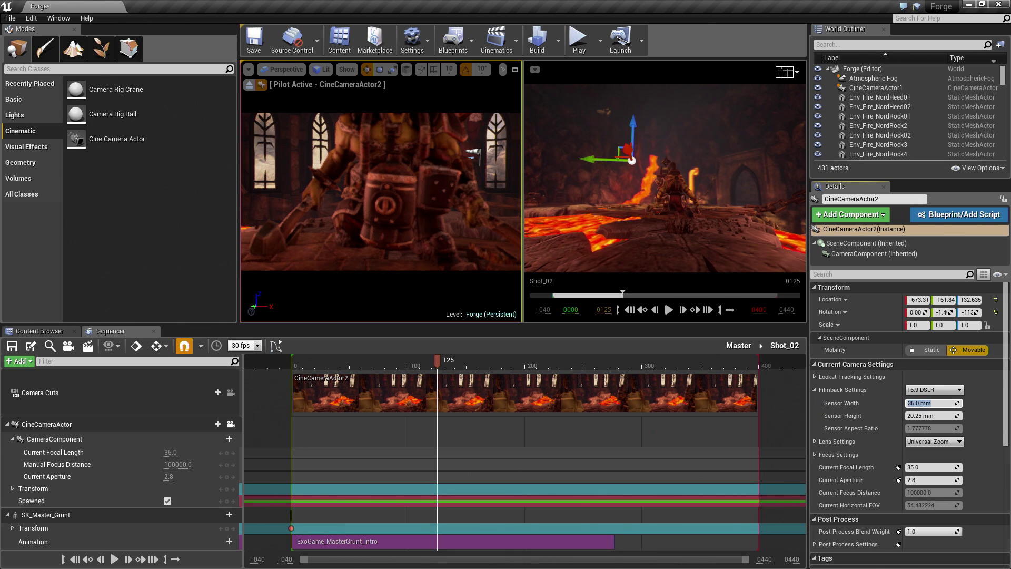
{"action": "type", "text": "20"}
{"action": "key", "text": "Tab"}
{"action": "type", "text": "12"}
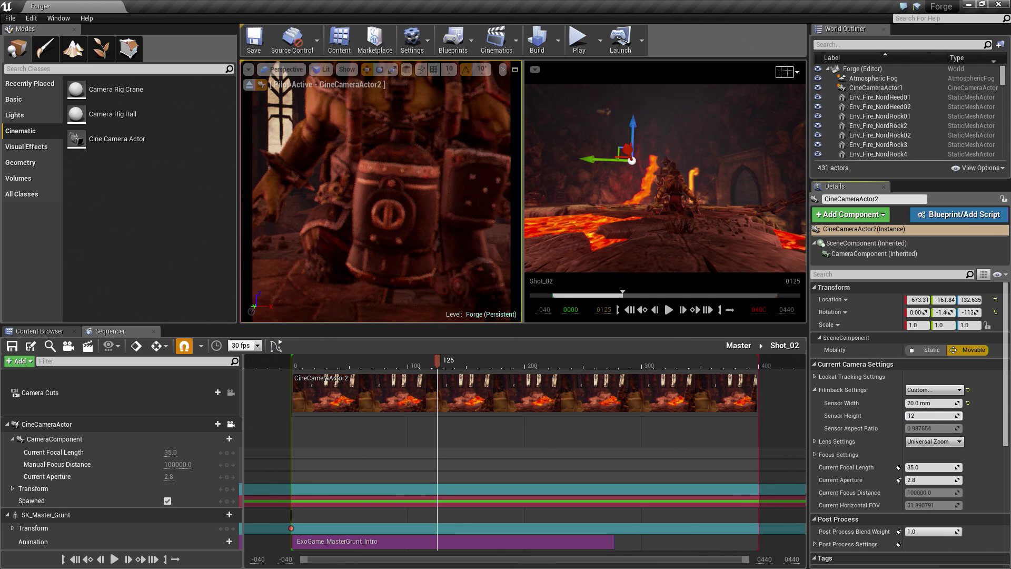
{"action": "key", "text": "Return"}
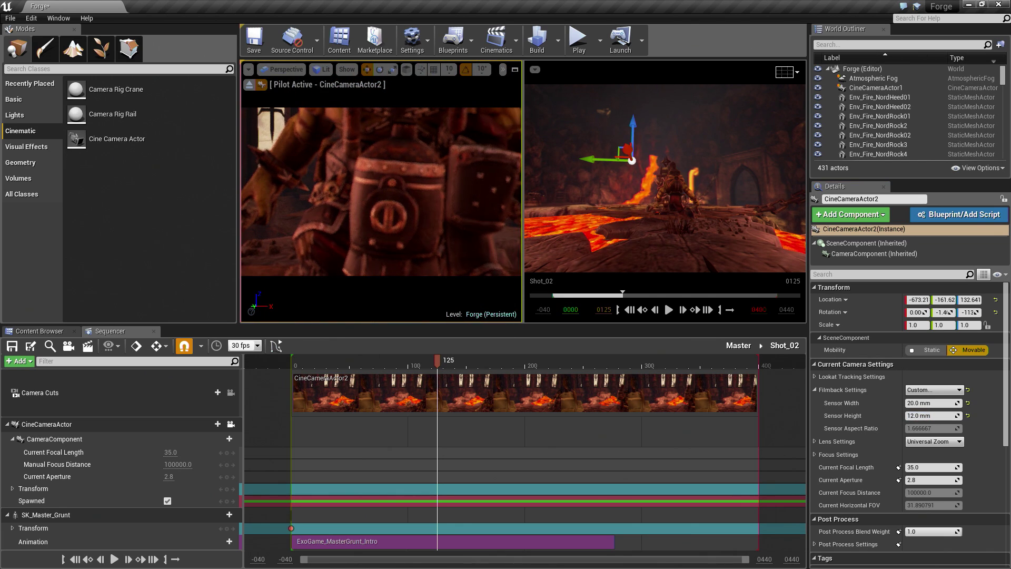
{"action": "right_click_drag", "start_coordinate": [381, 193], "coordinate": [381, 193]}
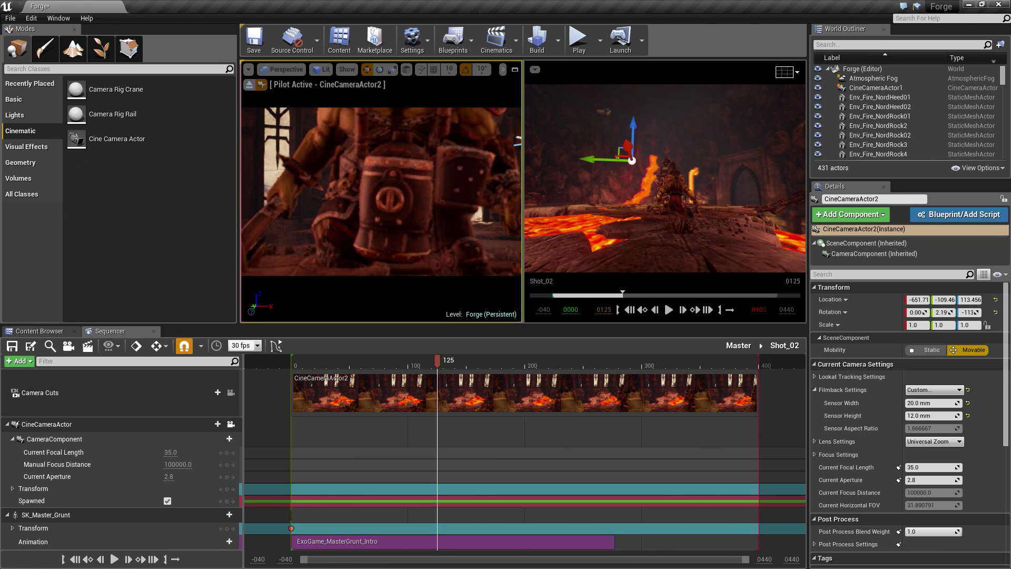
{"action": "right_click_drag", "start_coordinate": [405, 153], "coordinate": [404, 154]}
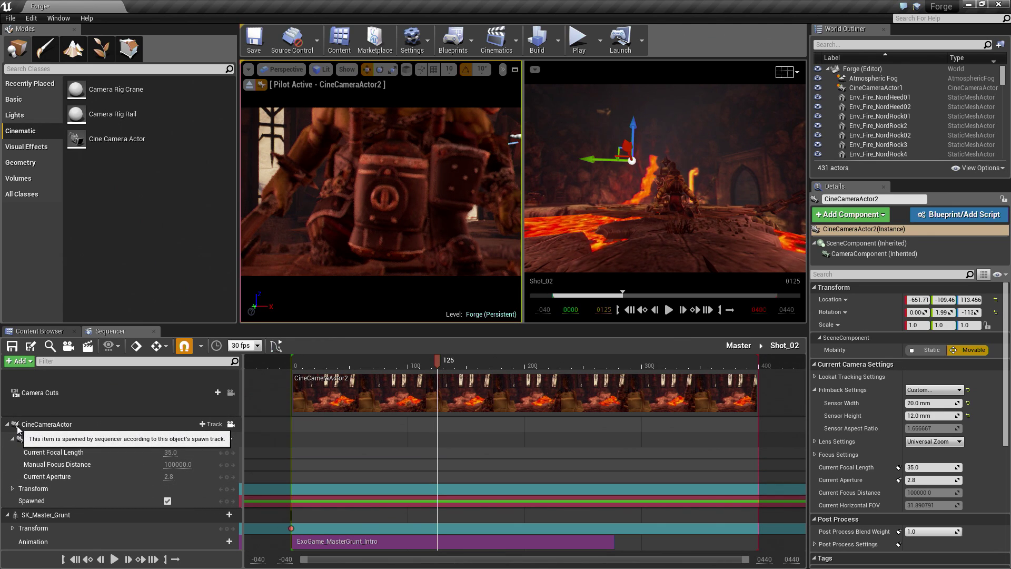
Step: Check Shot_01 from the Master breadcrumb, then reopen Shot_02
{"action": "left_click", "coordinate": [738, 346]}
{"action": "double_click", "coordinate": [364, 401]}
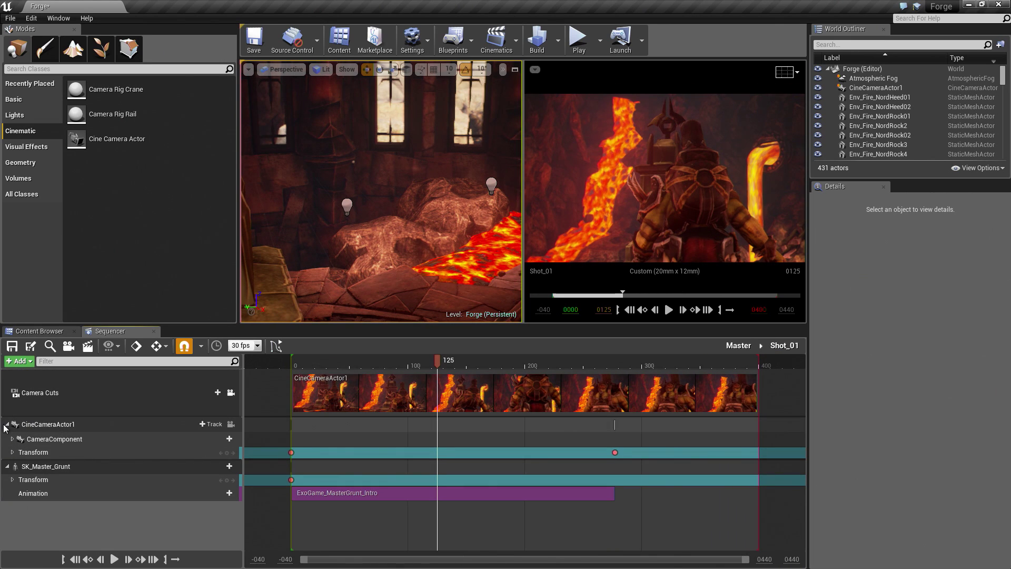
{"action": "left_click", "coordinate": [738, 346]}
{"action": "double_click", "coordinate": [486, 444]}
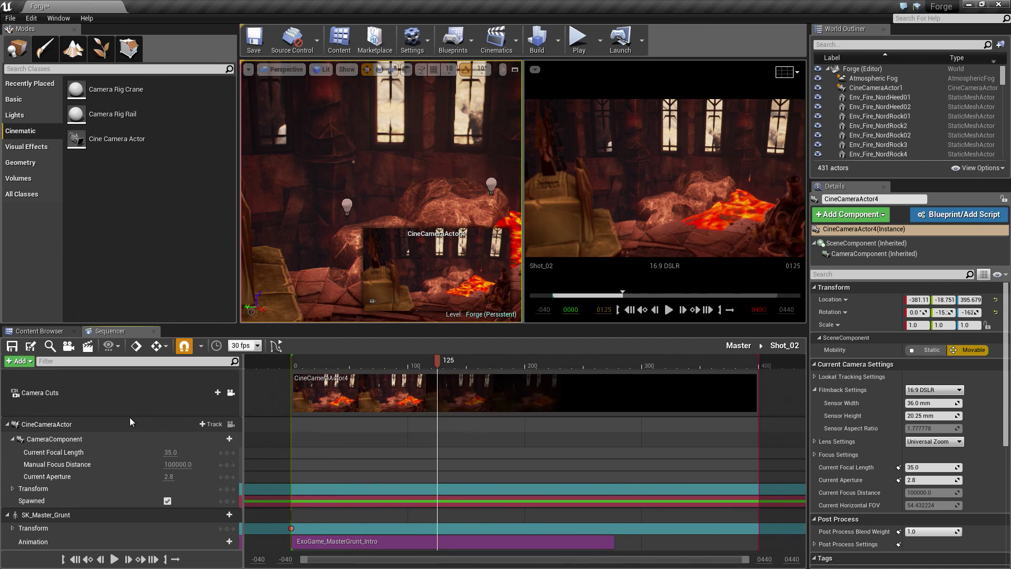
Step: Select the CineCameraActor4 track and scrub Shot_02 to frames 54, the start, and about 66
{"action": "left_click", "coordinate": [49, 425]}
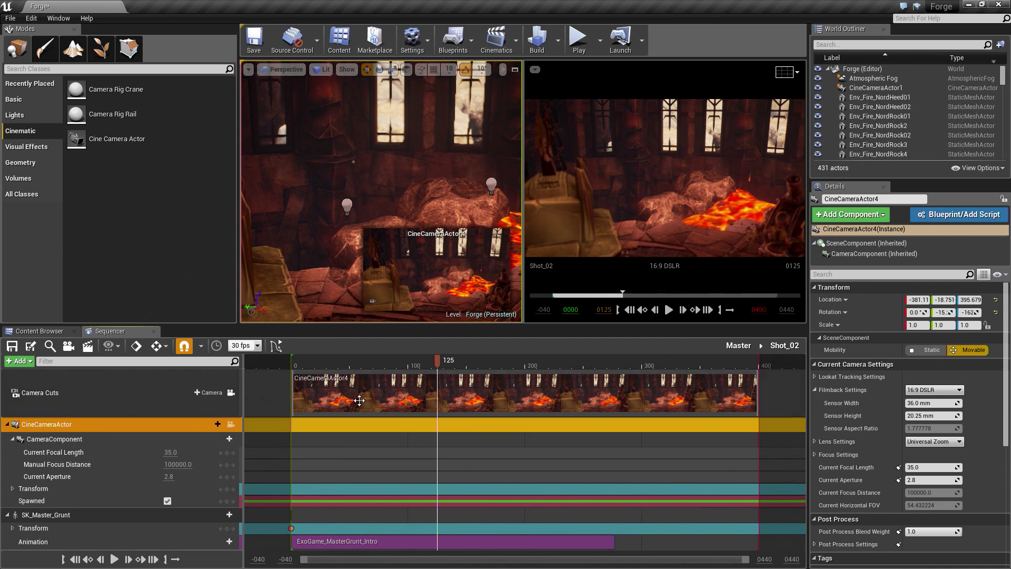
{"action": "left_click_drag", "start_coordinate": [438, 363], "coordinate": [275, 361]}
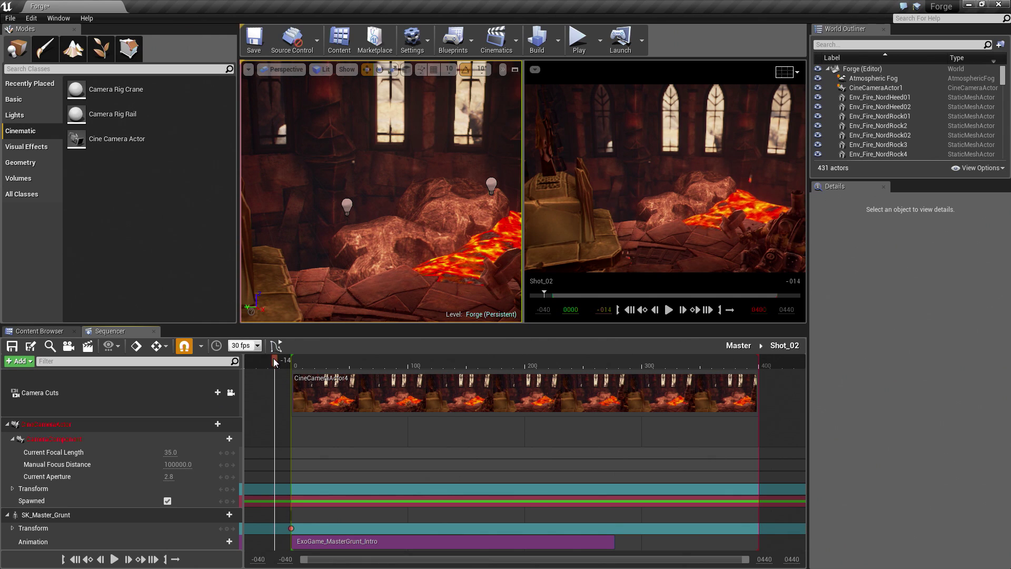
{"action": "left_click_drag", "start_coordinate": [274, 361], "coordinate": [761, 367]}
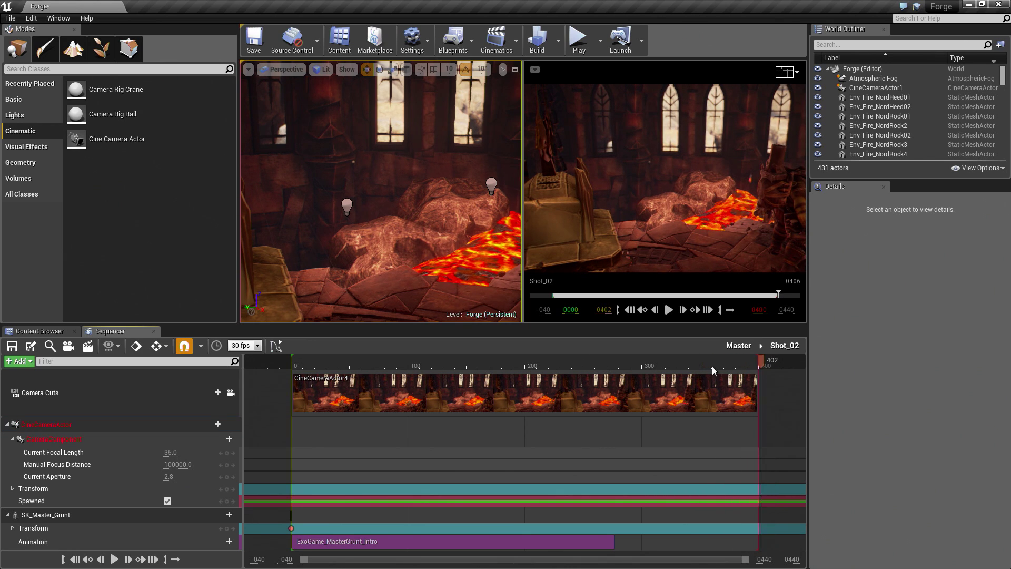
{"action": "left_click_drag", "start_coordinate": [358, 364], "coordinate": [371, 367]}
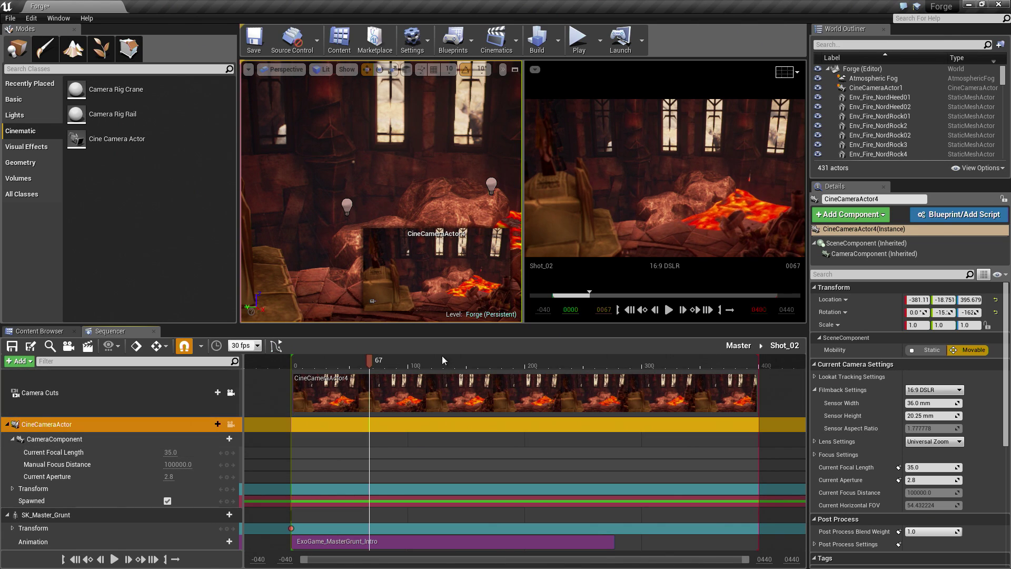
Step: At frame 101, look through CineCameraActor4, set its sensor width to 20 mm, and save the Forge map
{"action": "left_click", "coordinate": [410, 363]}
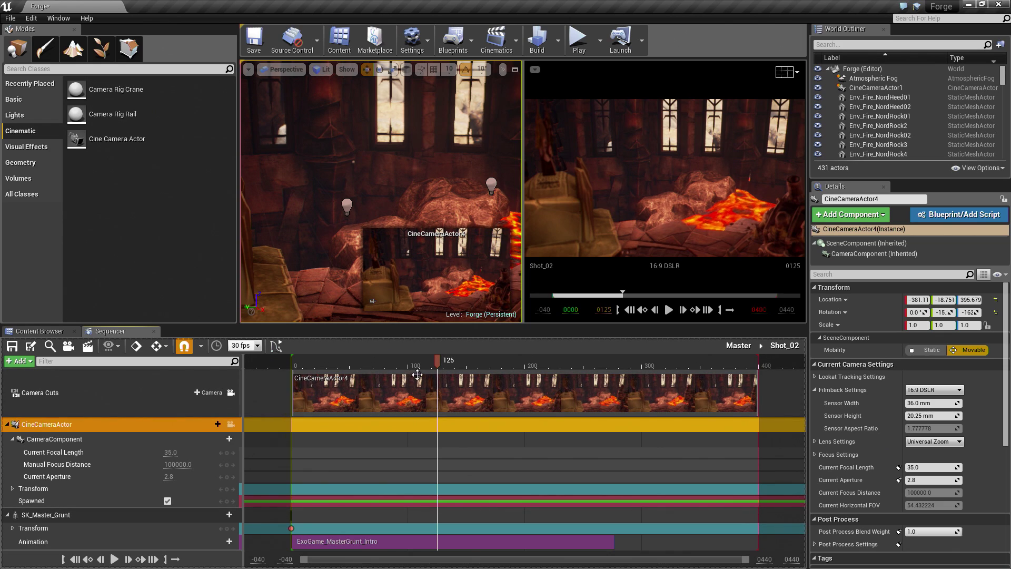
{"action": "left_click", "coordinate": [231, 424]}
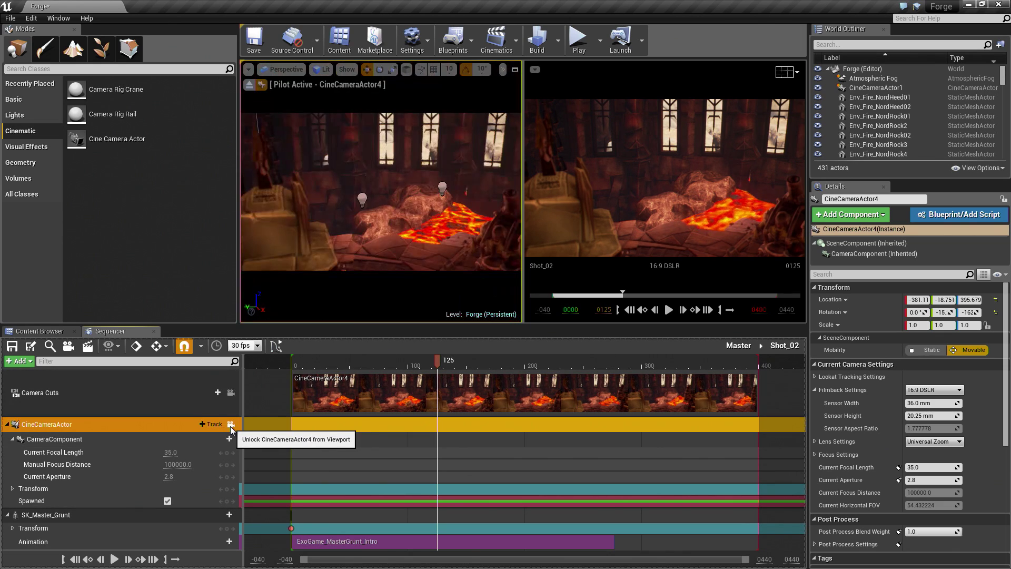
{"action": "left_click", "coordinate": [930, 403]}
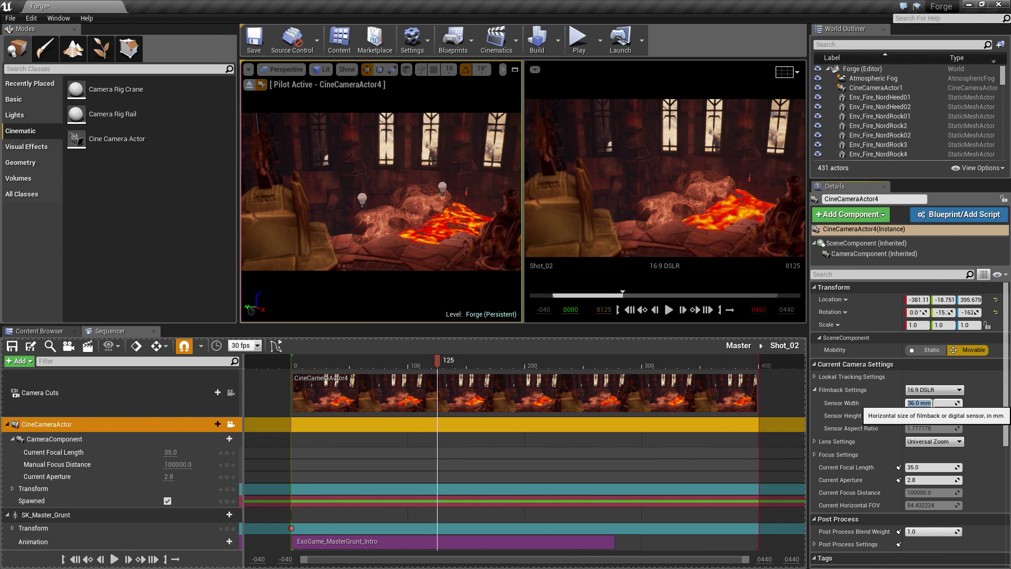
{"action": "type", "text": "20"}
{"action": "key", "text": "Return"}
{"action": "key", "text": "Return"}
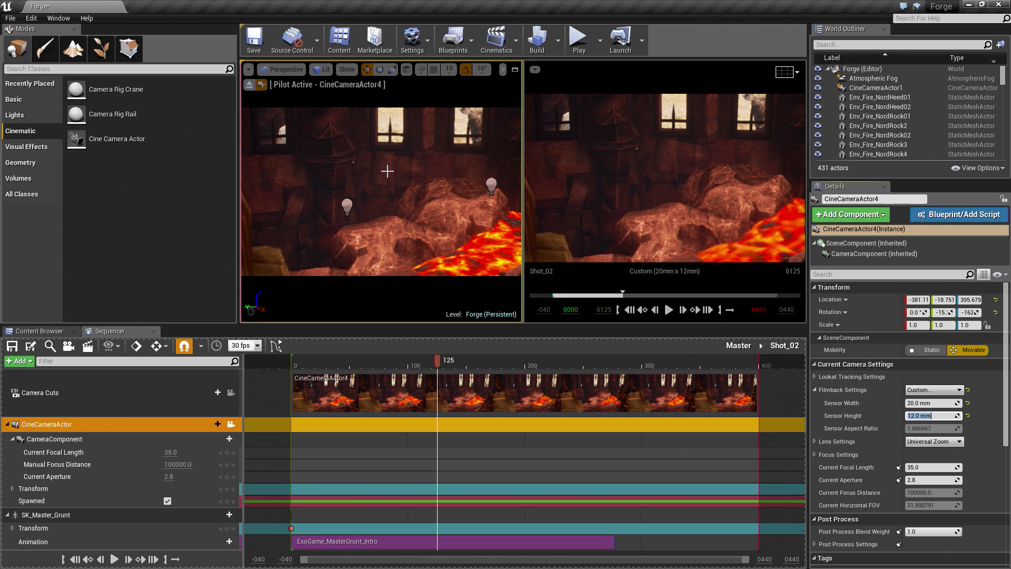
{"action": "key", "text": "ctrl+s"}
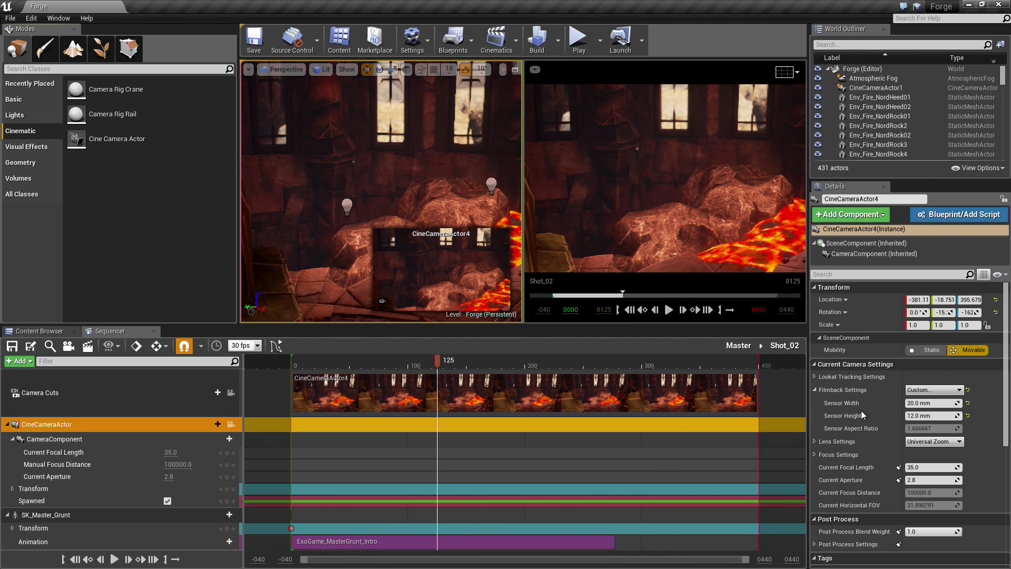
Step: Pilot CineCameraActor4 in close to frame the Grunt's belt buckle
{"action": "right_click_drag", "start_coordinate": [394, 199], "coordinate": [394, 199]}
{"action": "left_click", "coordinate": [231, 424]}
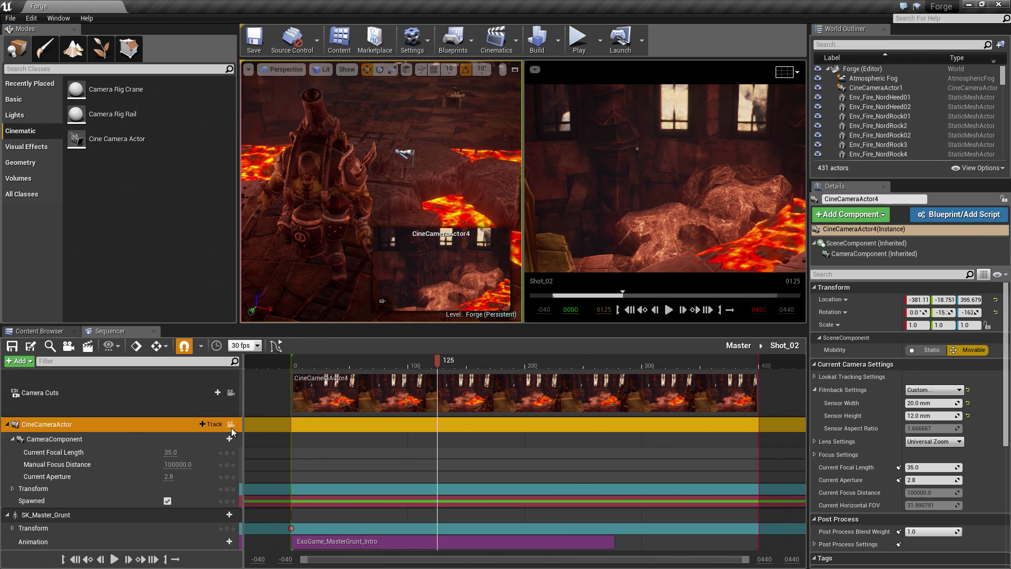
{"action": "right_click_drag", "start_coordinate": [388, 160], "coordinate": [382, 187]}
{"action": "right_click_drag", "start_coordinate": [476, 301], "coordinate": [476, 301]}
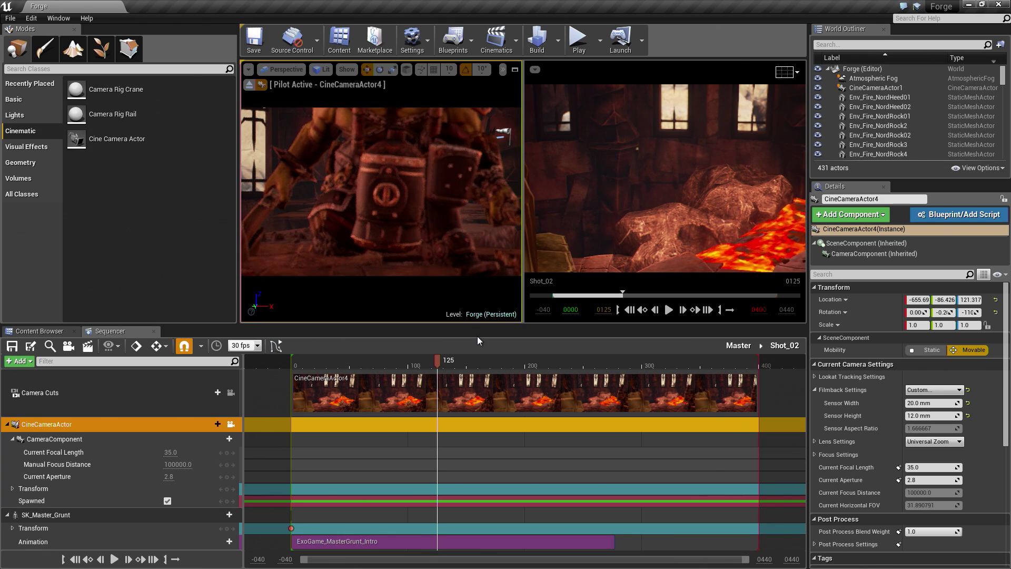
Step: Key the camera Transform at frame 125 and set Manual Focus Distance 327.78 from the Grunt's armor
{"action": "key", "text": "s"}
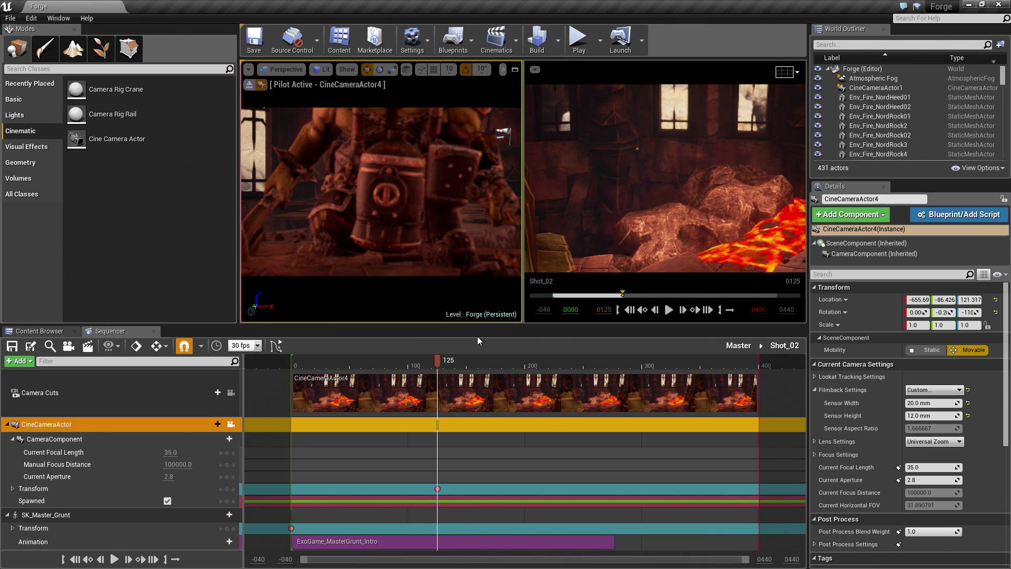
{"action": "left_click", "coordinate": [816, 455]}
{"action": "scroll", "coordinate": [909, 466], "scroll_direction": "down", "scroll_amount": 1}
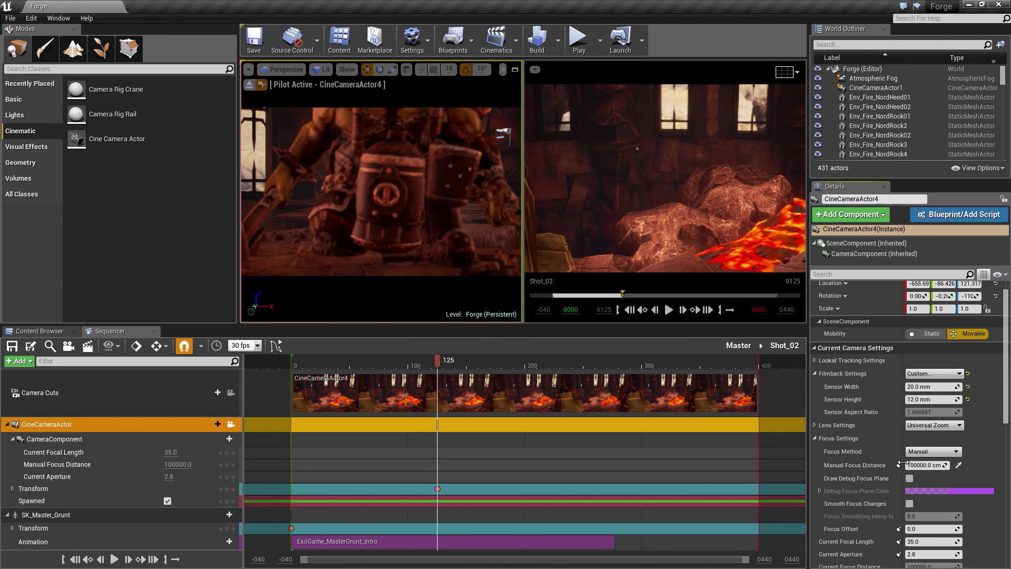
{"action": "left_click", "coordinate": [959, 465]}
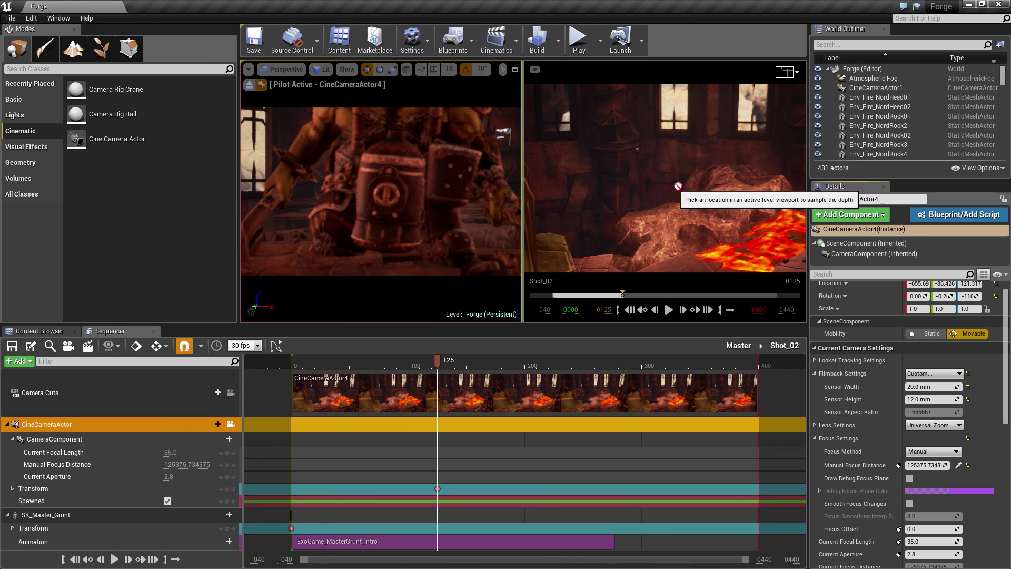
{"action": "left_click", "coordinate": [409, 151]}
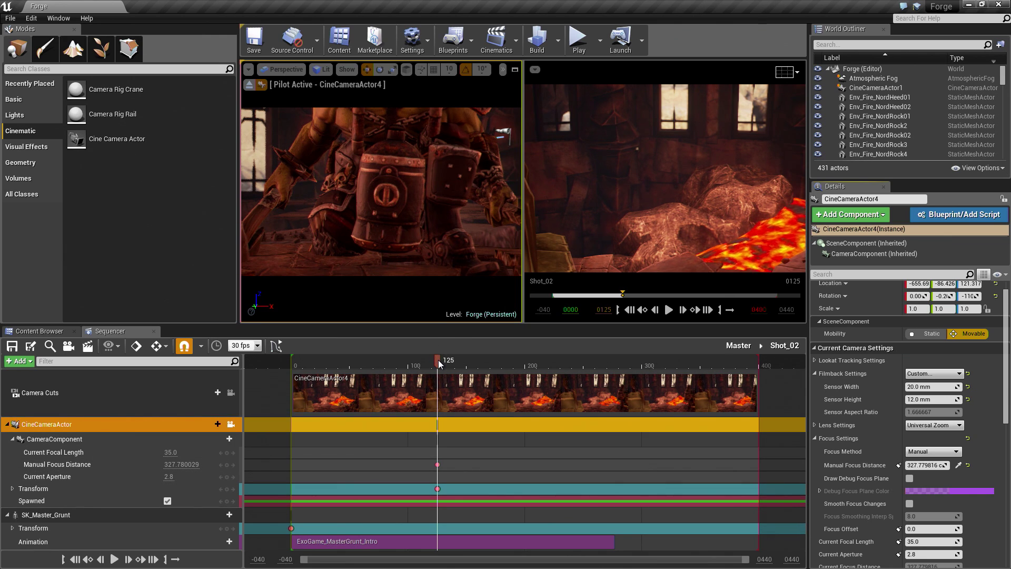
{"action": "left_click_drag", "start_coordinate": [439, 359], "coordinate": [485, 360]}
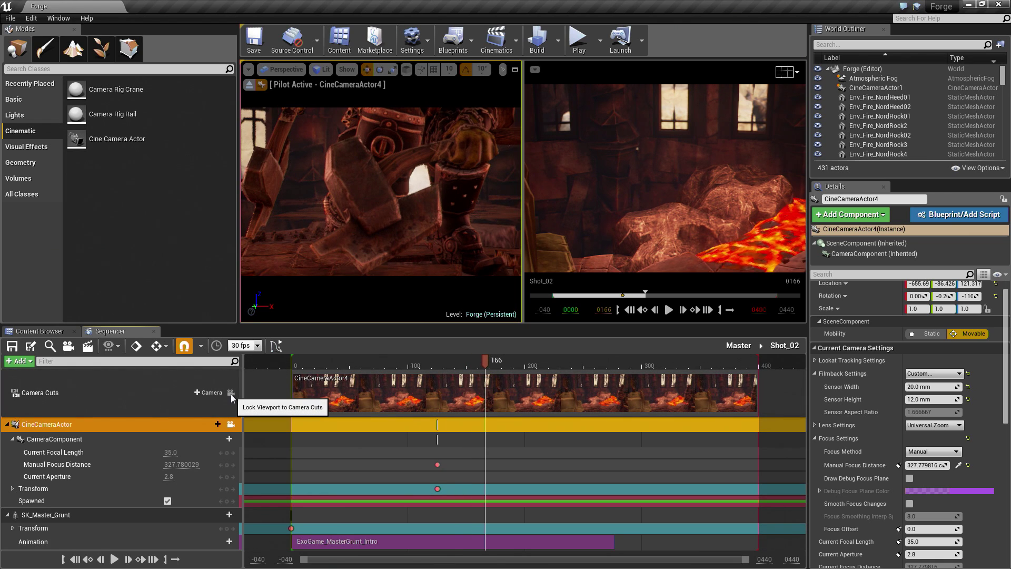
Step: Lock the preview to camera cuts, raise the camera toward the Grunt's torso, and key Transform at 225
{"action": "left_click", "coordinate": [230, 394]}
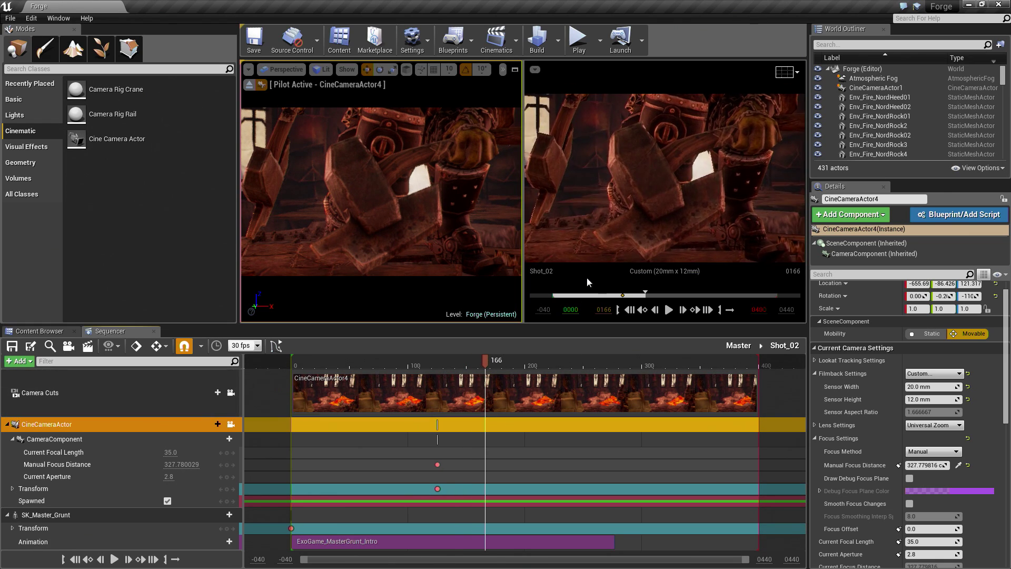
{"action": "left_click_drag", "start_coordinate": [486, 361], "coordinate": [560, 369]}
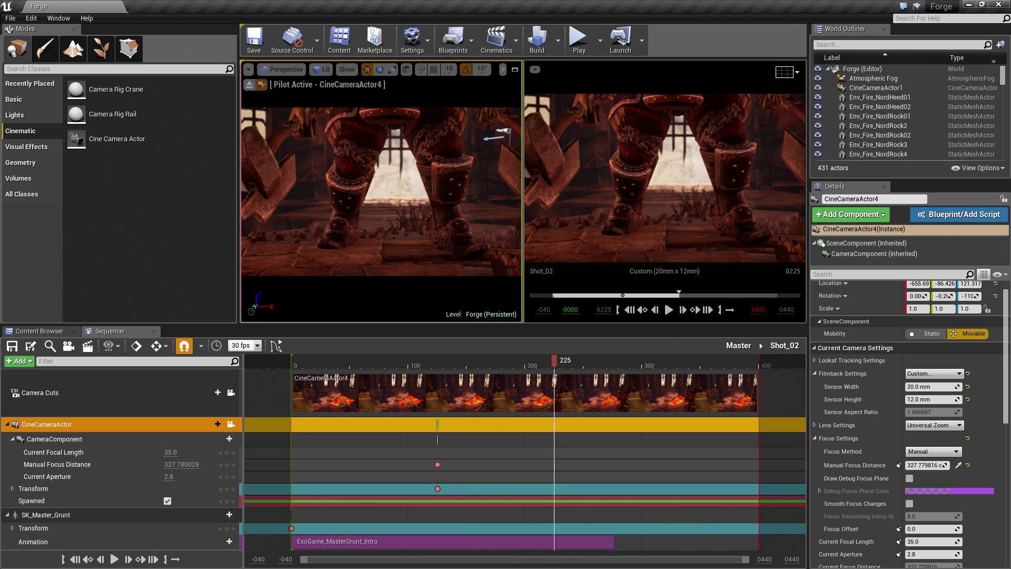
{"action": "key", "text": "Page_Up"}
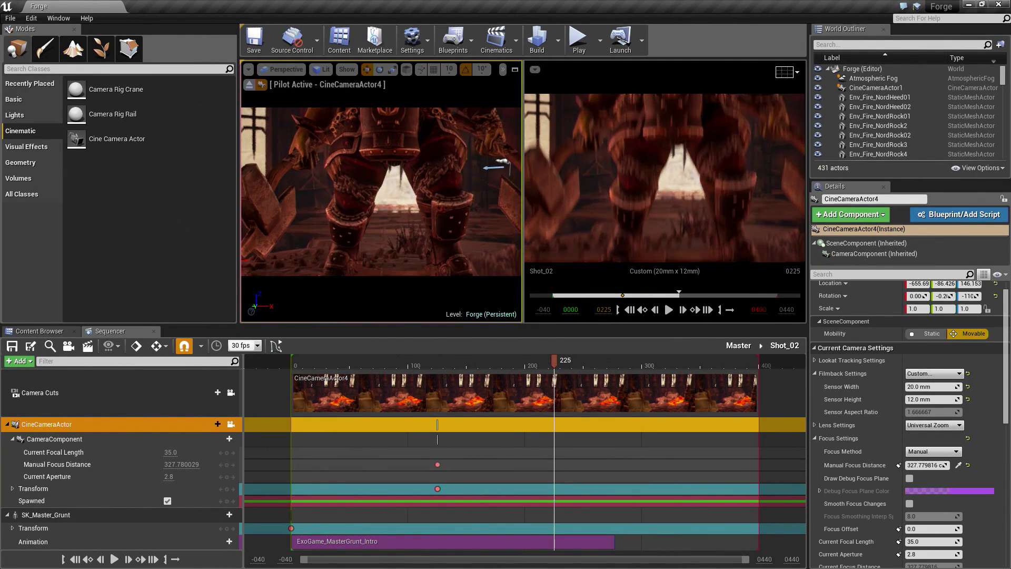
{"action": "key", "text": "Page_Up"}
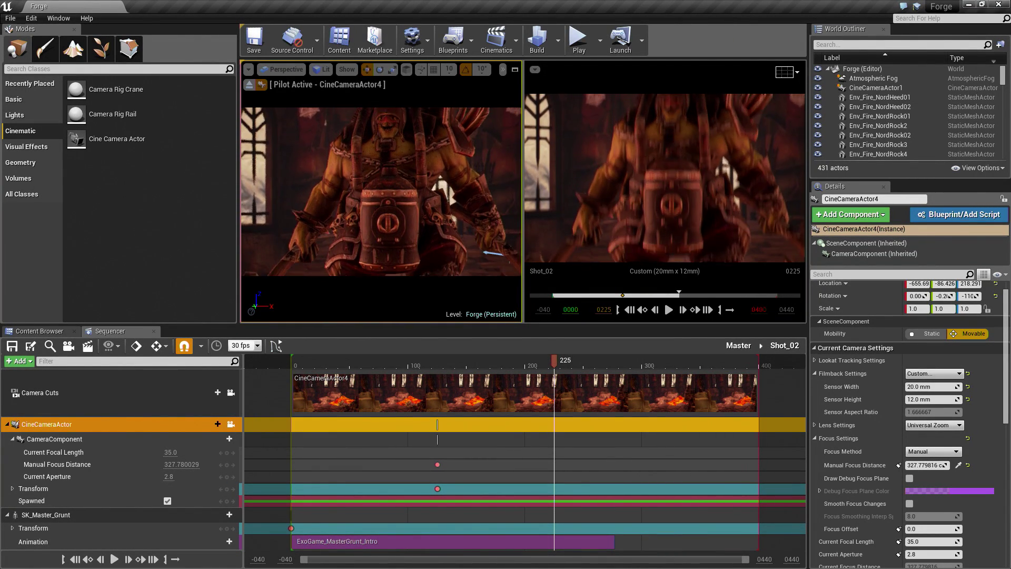
{"action": "key", "text": "Page_Up"}
{"action": "key", "text": "Up"}
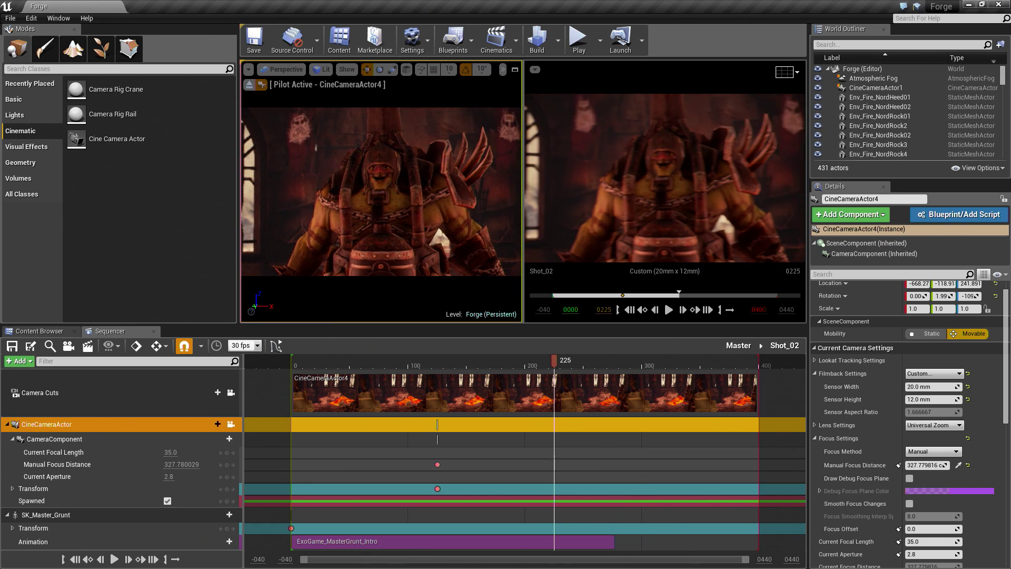
{"action": "key", "text": "Up"}
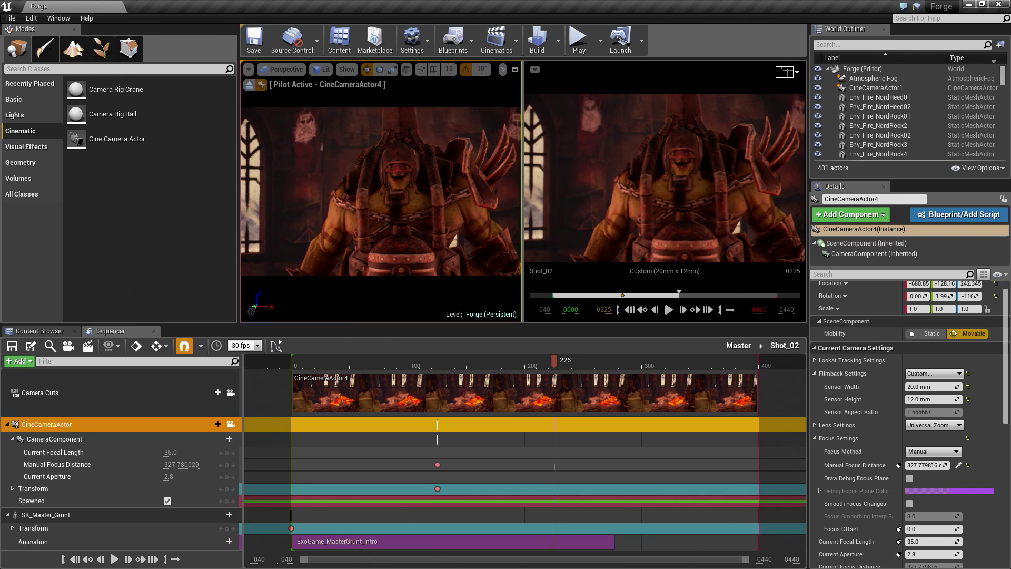
{"action": "right_click_drag", "start_coordinate": [464, 168], "coordinate": [466, 171]}
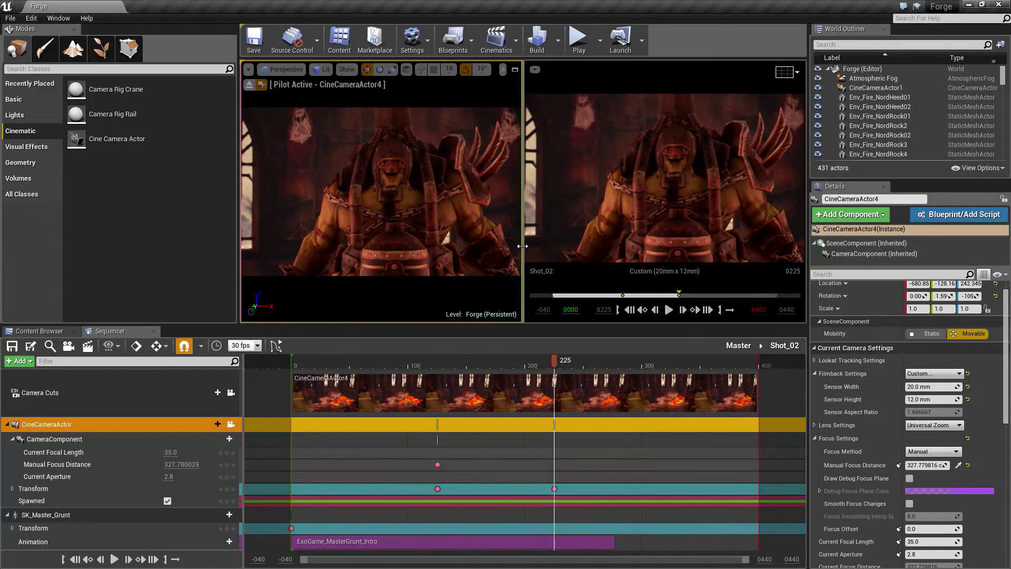
{"action": "key", "text": "s"}
{"action": "left_click_drag", "start_coordinate": [556, 365], "coordinate": [615, 370]}
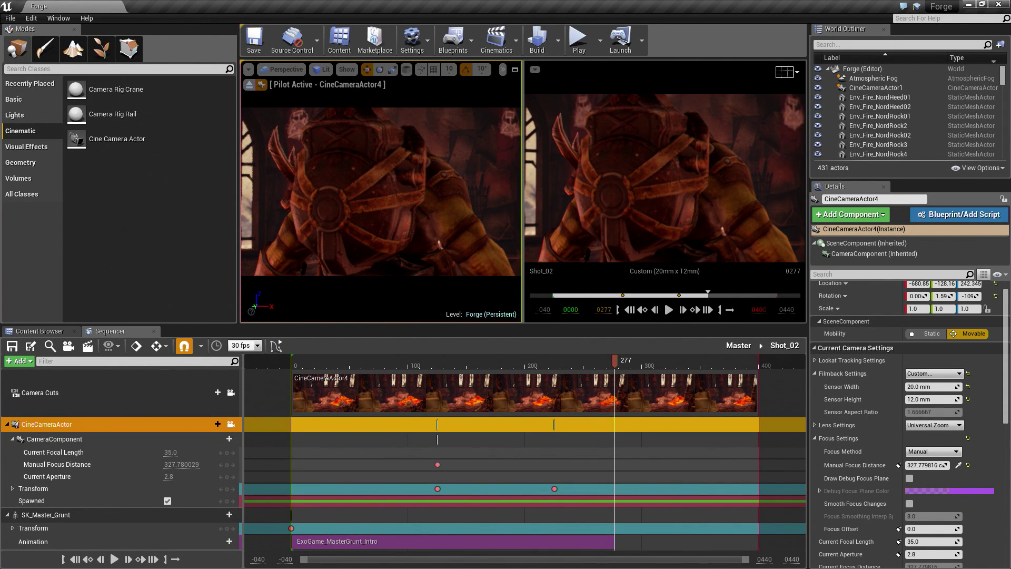
Step: Slide the camera right past the Grunt toward the arched window and key Transform at frame 277
{"action": "key", "text": "Right"}
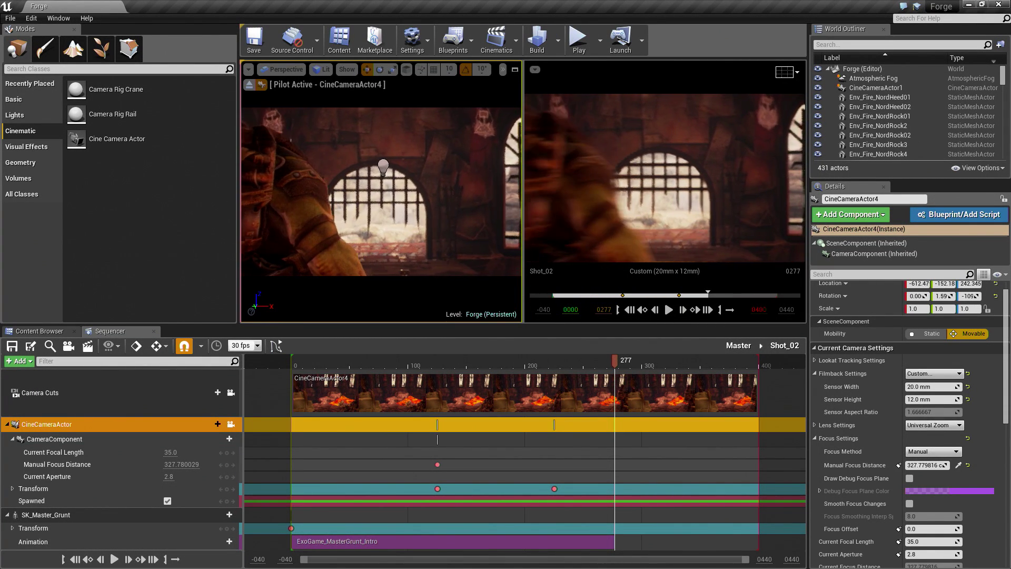
{"action": "key", "text": "Left"}
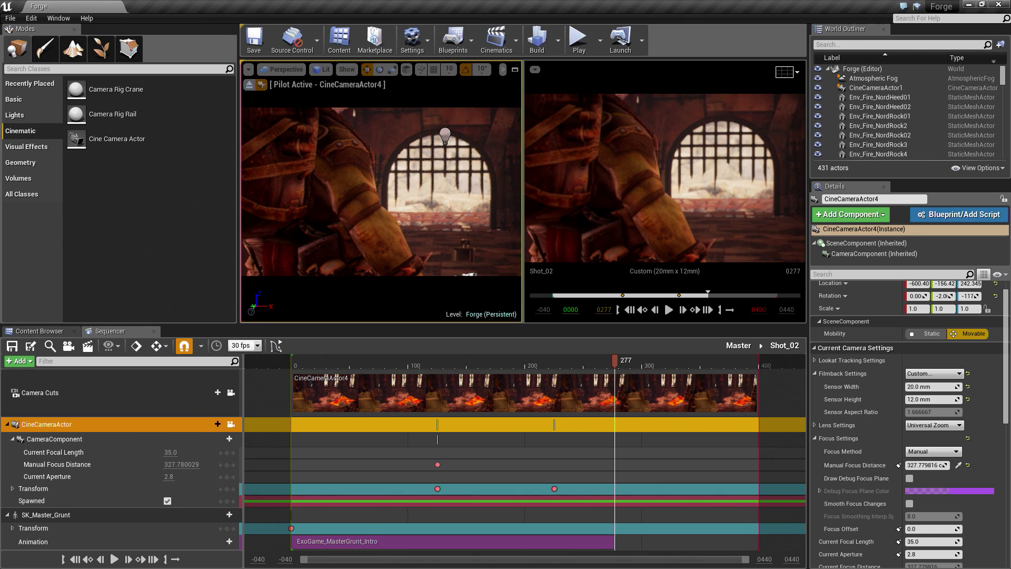
{"action": "key", "text": "Right"}
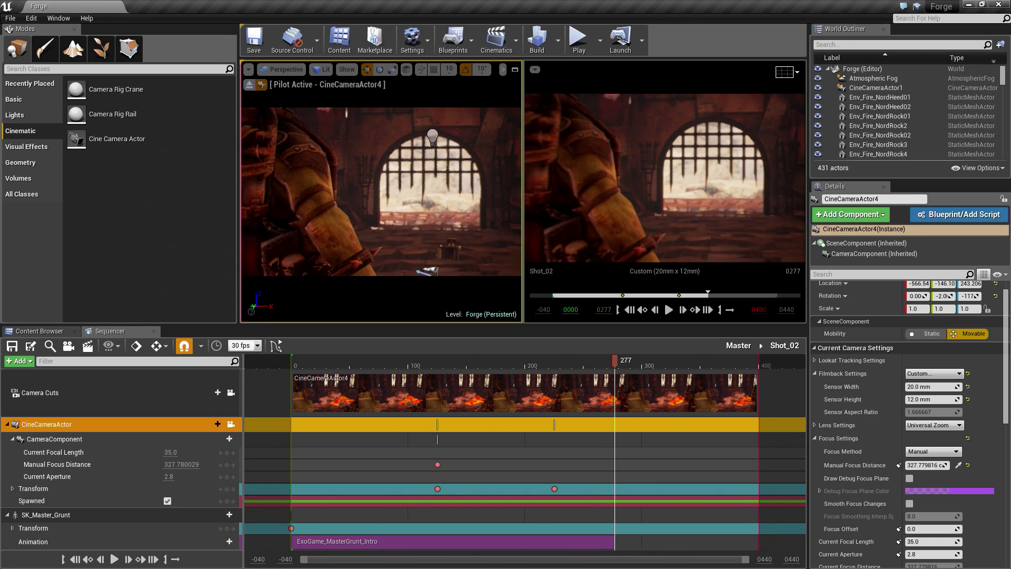
{"action": "key", "text": "Right"}
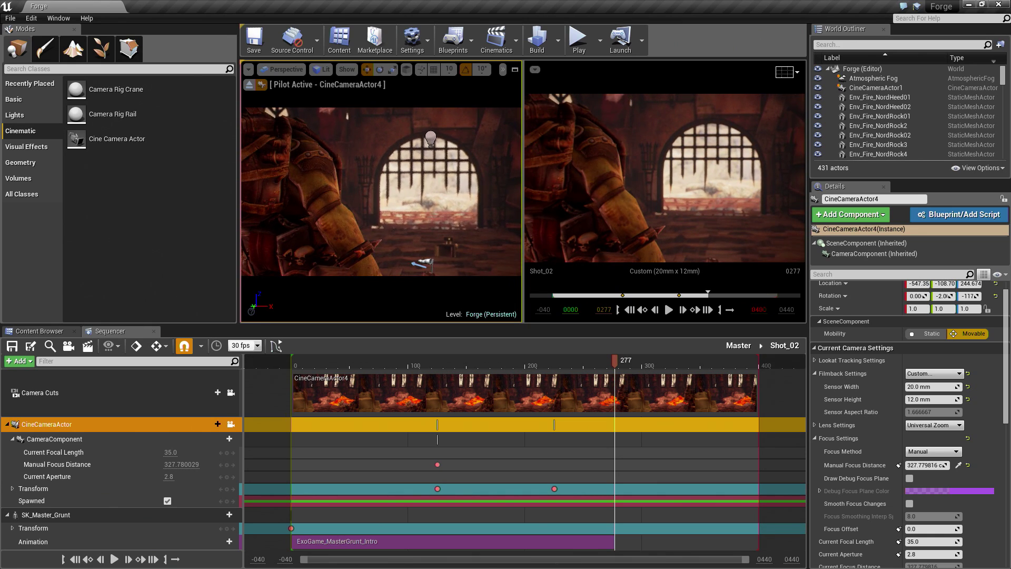
{"action": "key", "text": "Left"}
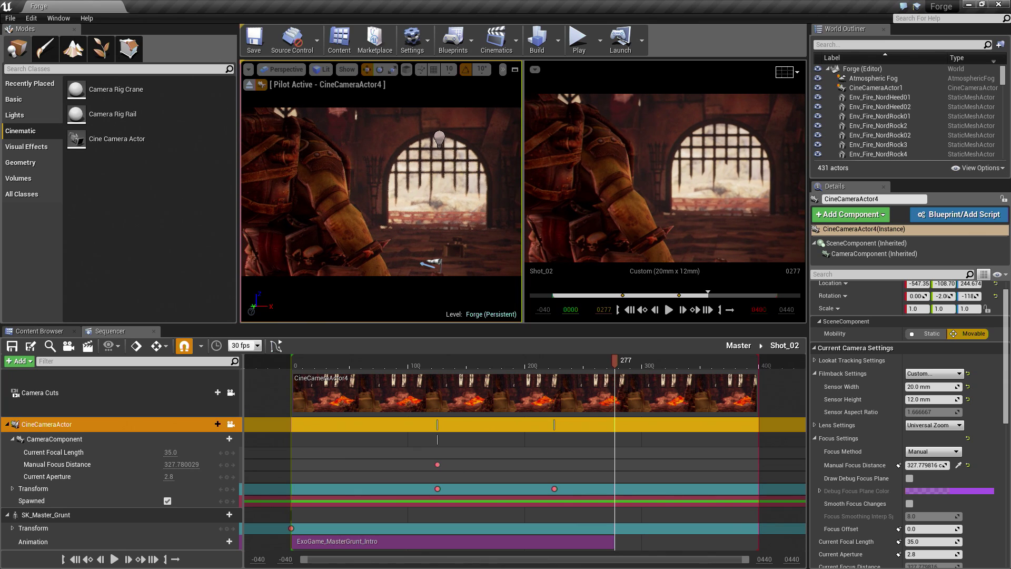
{"action": "key", "text": "s"}
{"action": "mouse_move", "coordinate": [614, 363]}
{"action": "left_mouse_down"}
{"action": "mouse_move", "coordinate": [554, 369]}
{"action": "mouse_move", "coordinate": [614, 377]}
{"action": "left_mouse_up"}
Step: Stop piloting the camera and browse to InfinityBladeAdversaries > Enemy > Enemy_Bear in the Content Browser
{"action": "left_click", "coordinate": [39, 331]}
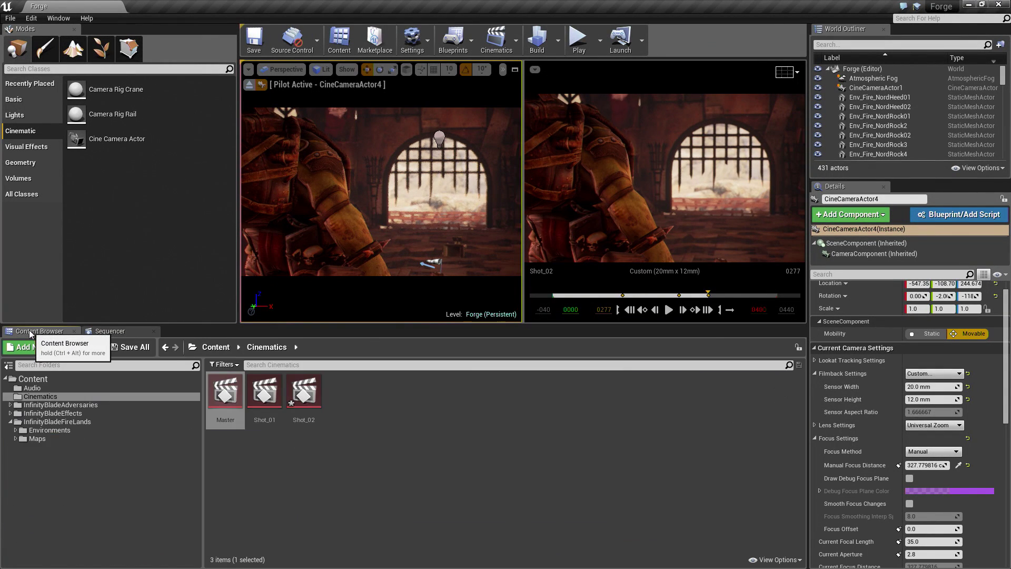
{"action": "left_click", "coordinate": [248, 85]}
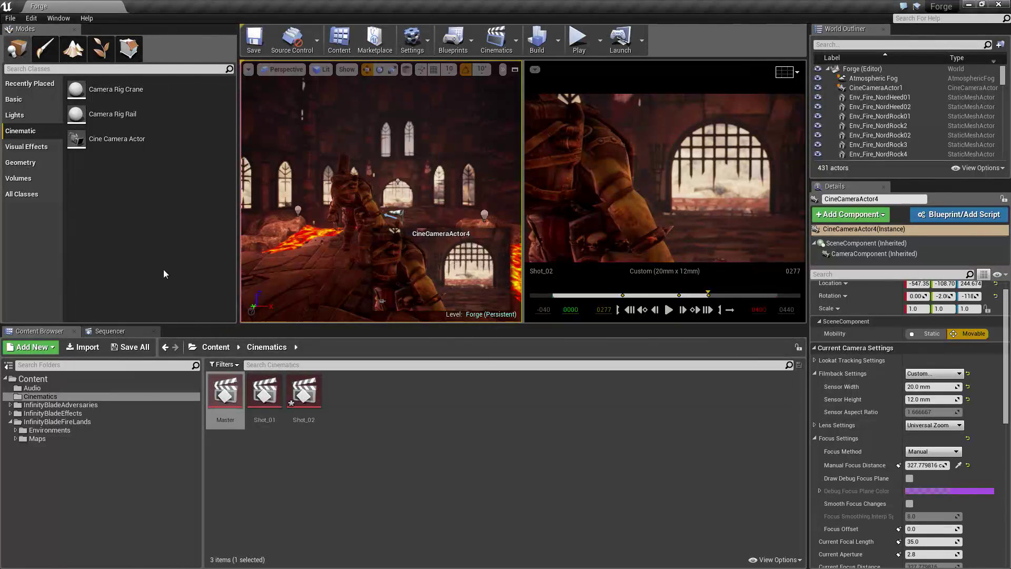
{"action": "left_click", "coordinate": [69, 405]}
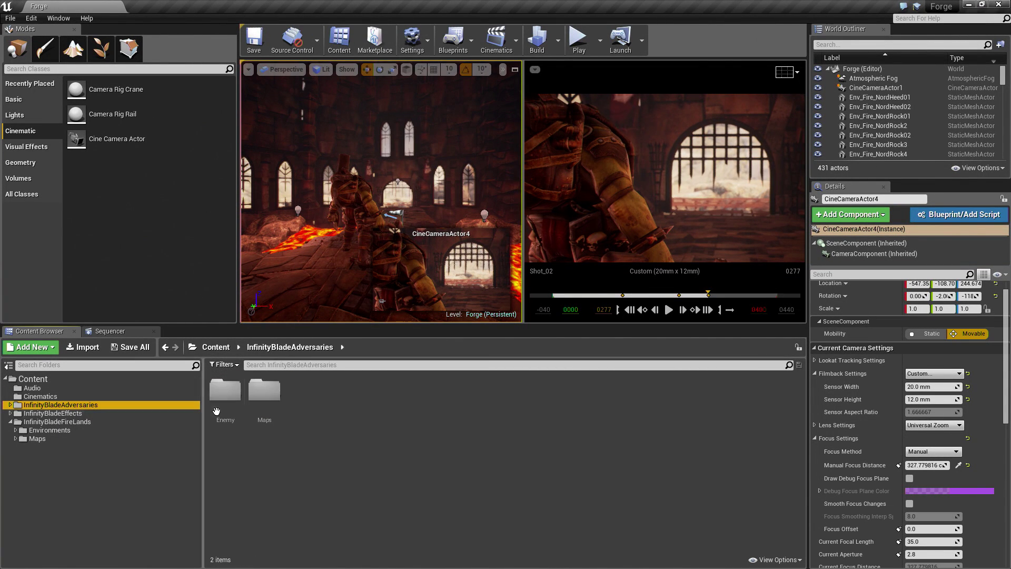
{"action": "double_click", "coordinate": [217, 408]}
{"action": "double_click", "coordinate": [266, 397]}
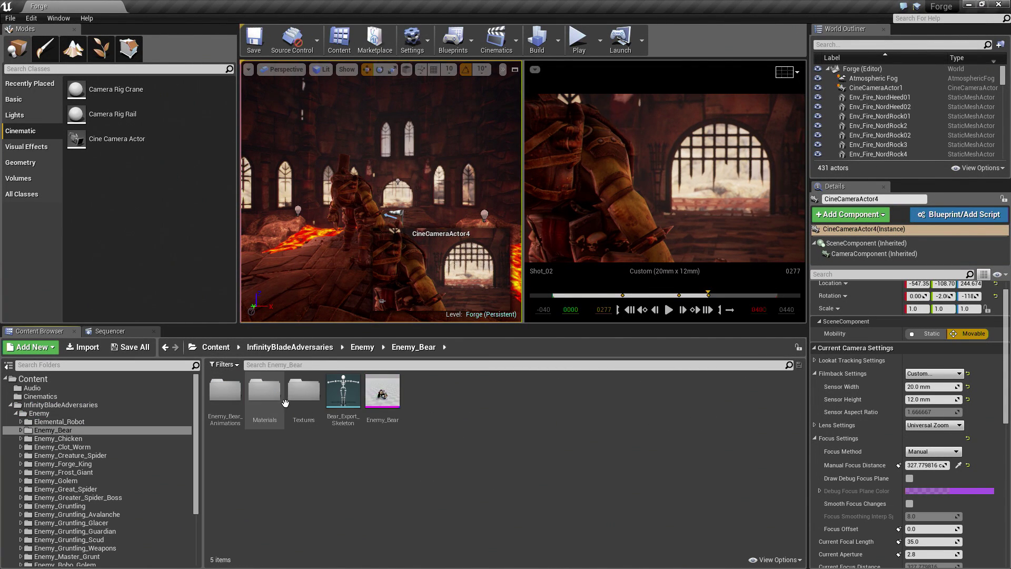
Step: Drag the Enemy_Bear skeletal mesh into the forge hall
{"action": "right_click_drag", "start_coordinate": [369, 237], "coordinate": [379, 211]}
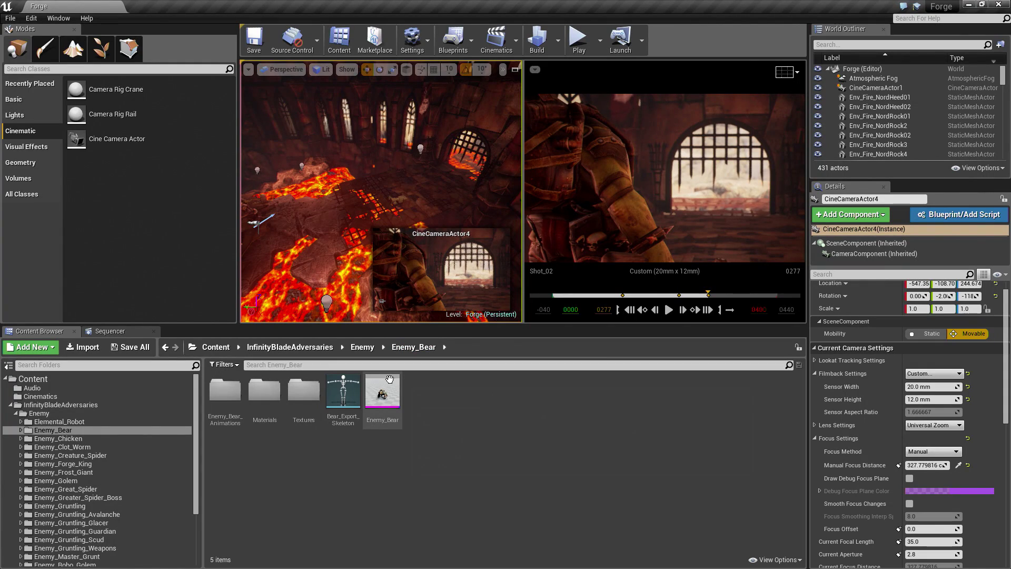
{"action": "left_click", "coordinate": [382, 395]}
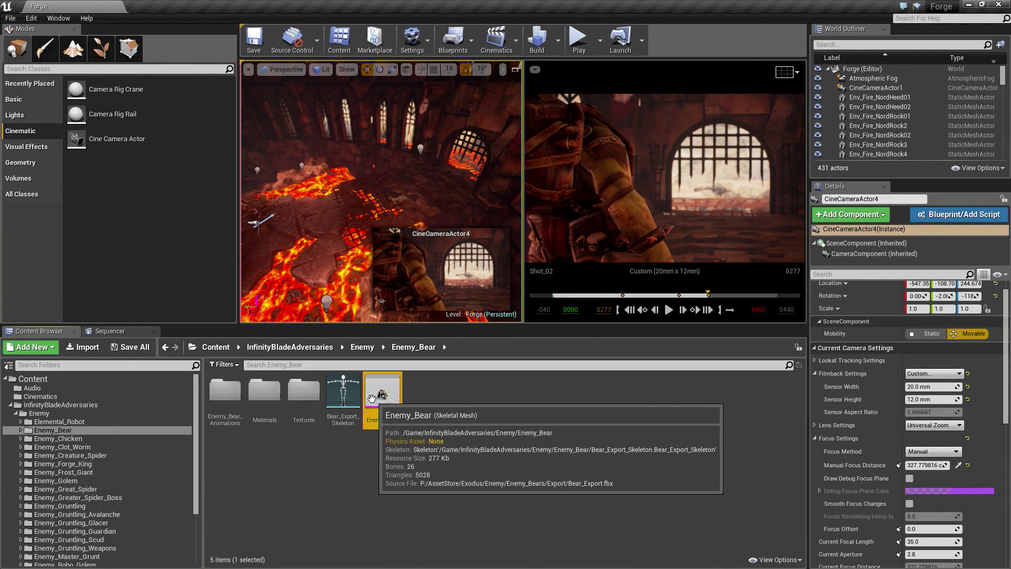
{"action": "left_click_drag", "start_coordinate": [371, 396], "coordinate": [416, 190]}
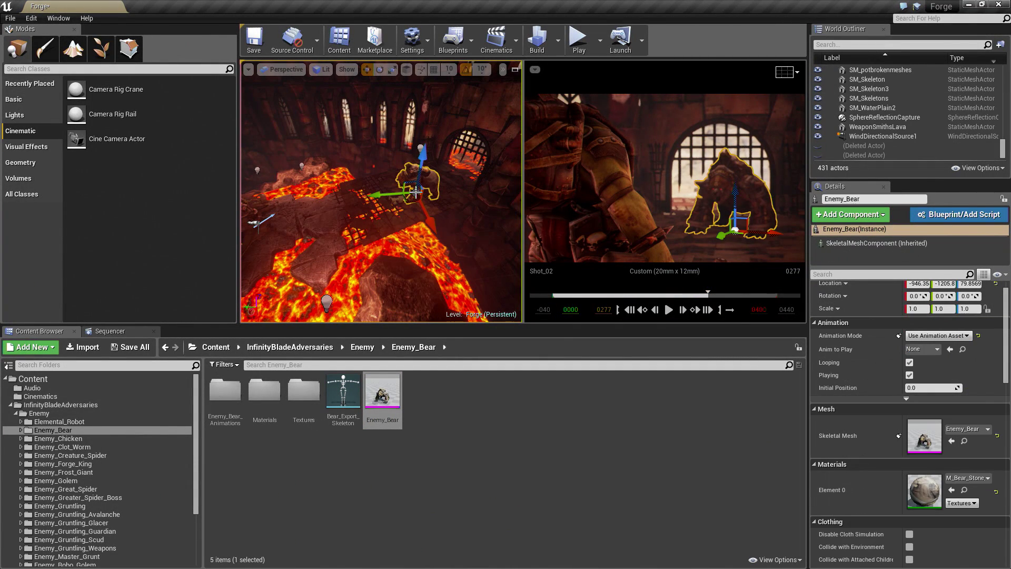
Step: Add Enemy_Bear to Shot_02, then move it before the arched window and rotate it -20° on Z
{"action": "left_click", "coordinate": [136, 333]}
{"action": "mouse_move", "coordinate": [86, 539]}
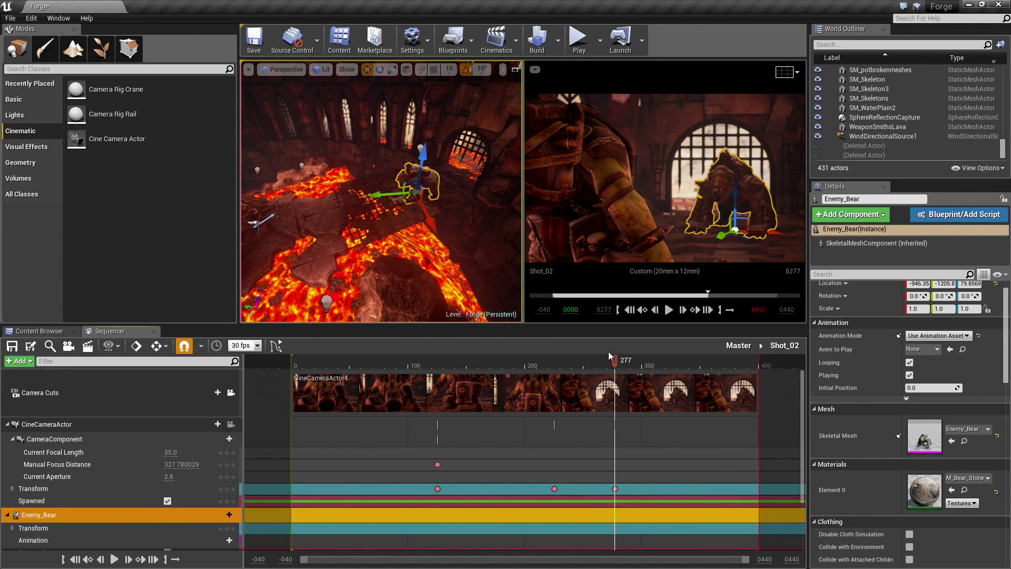
{"action": "left_click_drag", "start_coordinate": [616, 363], "coordinate": [436, 364]}
{"action": "right_click_drag", "start_coordinate": [379, 210], "coordinate": [371, 190]}
{"action": "right_click_drag", "start_coordinate": [470, 224], "coordinate": [470, 224]}
{"action": "mouse_move", "coordinate": [451, 226]}
{"action": "left_mouse_down"}
{"action": "mouse_move", "coordinate": [439, 223]}
{"action": "mouse_move", "coordinate": [461, 230]}
{"action": "left_mouse_up"}
{"action": "key", "text": "e"}
{"action": "key", "text": "w"}
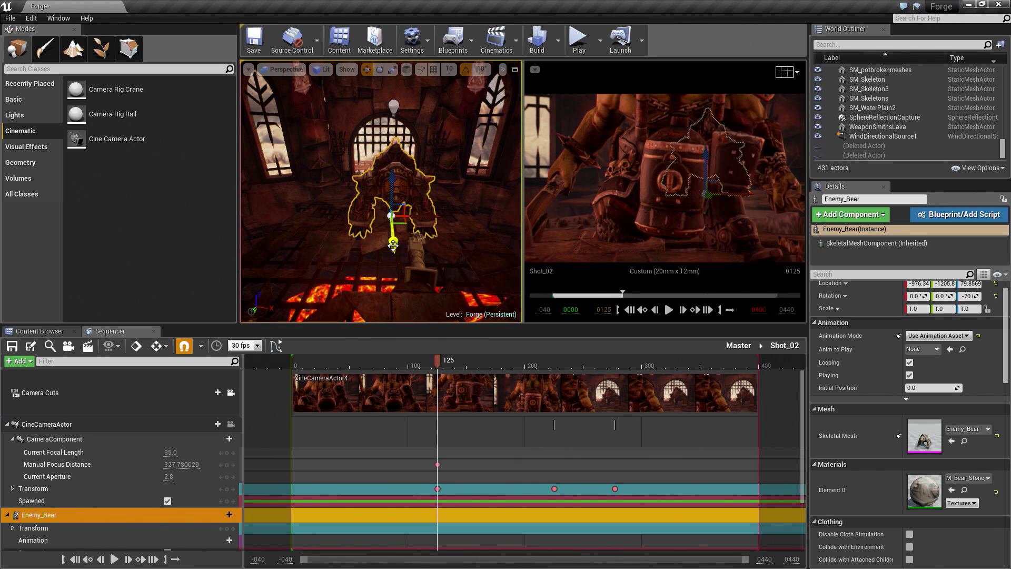
{"action": "mouse_move", "coordinate": [393, 245]}
{"action": "left_mouse_down"}
{"action": "mouse_move", "coordinate": [390, 220]}
{"action": "mouse_move", "coordinate": [392, 232]}
{"action": "left_mouse_up"}
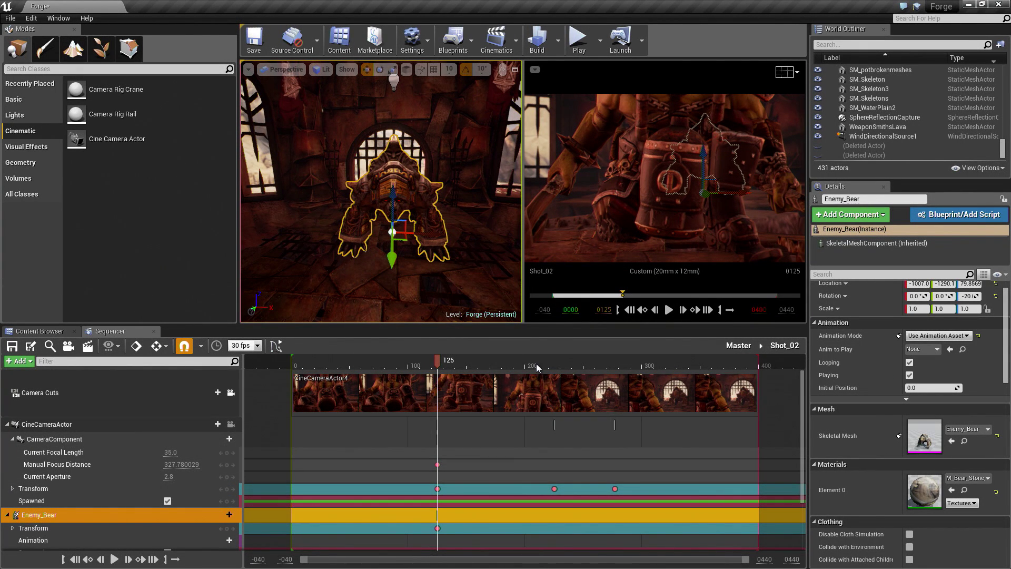
Step: Add the ExoGame_Bears_Idle animation to Enemy_Bear's Animation track
{"action": "left_click_drag", "start_coordinate": [440, 367], "coordinate": [619, 372]}
{"action": "left_click_drag", "start_coordinate": [647, 370], "coordinate": [438, 367]}
{"action": "scroll", "coordinate": [79, 442], "scroll_direction": "down", "scroll_amount": 3}
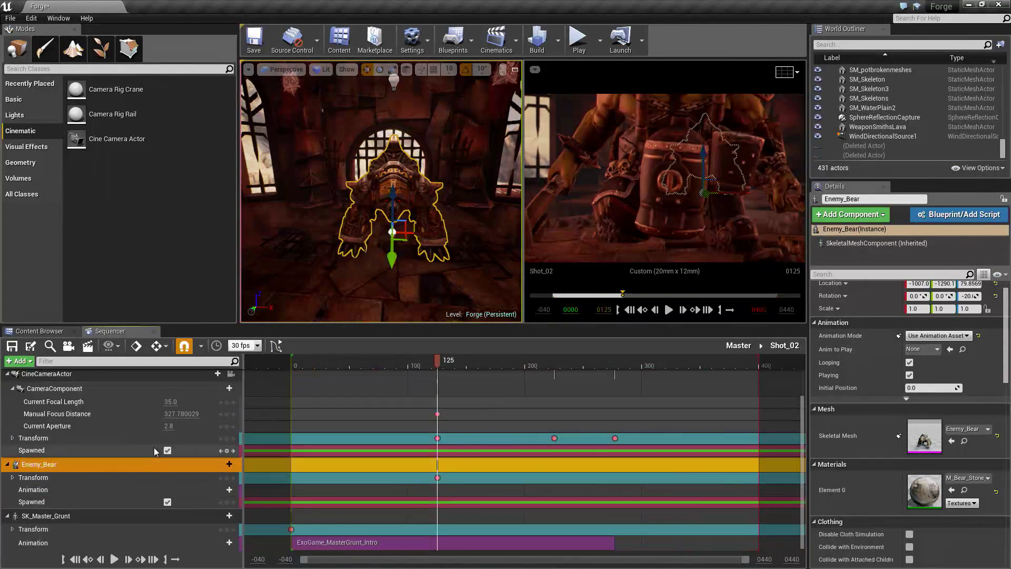
{"action": "left_click", "coordinate": [74, 490]}
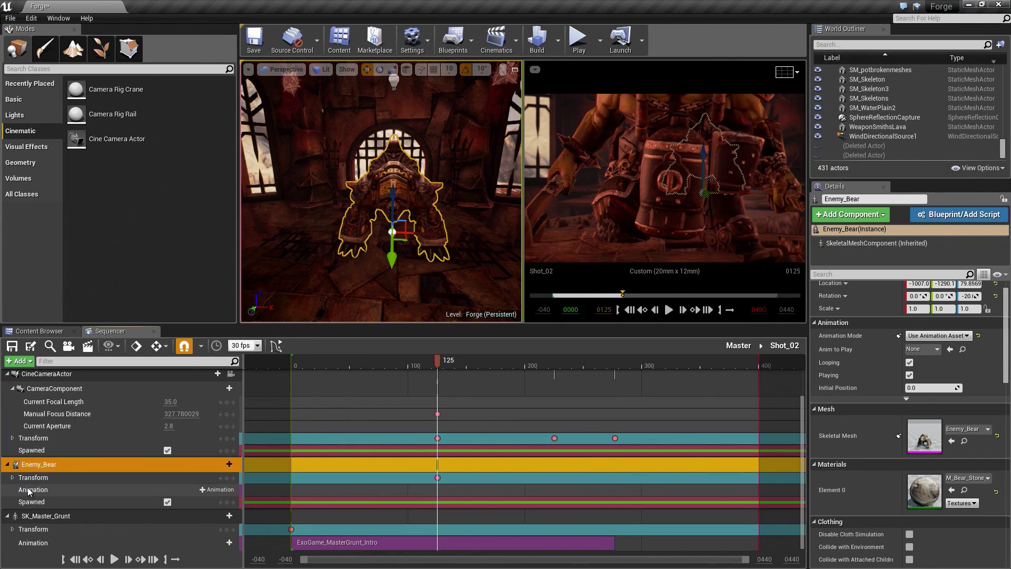
{"action": "left_click", "coordinate": [215, 490]}
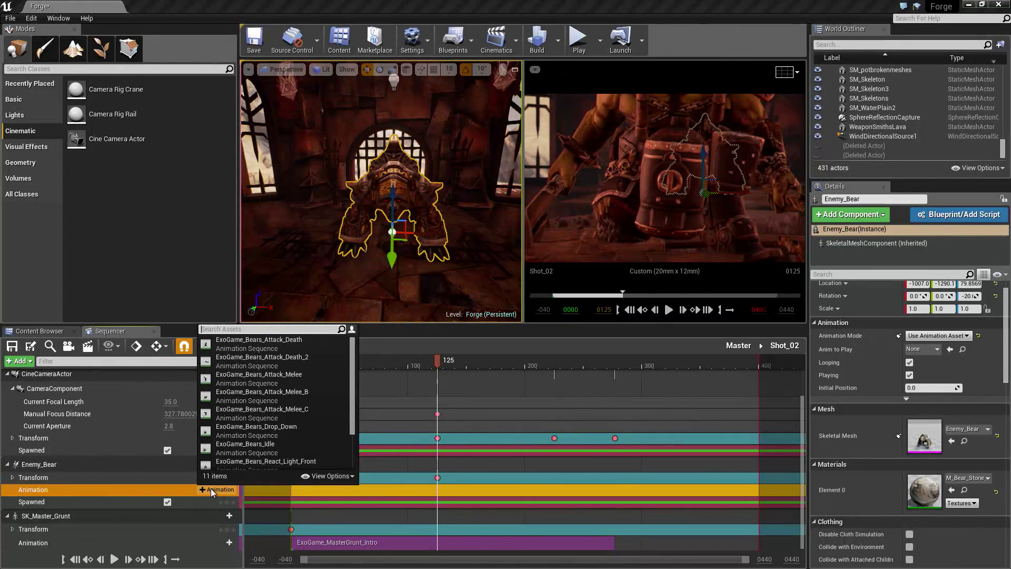
{"action": "type", "text": "idle"}
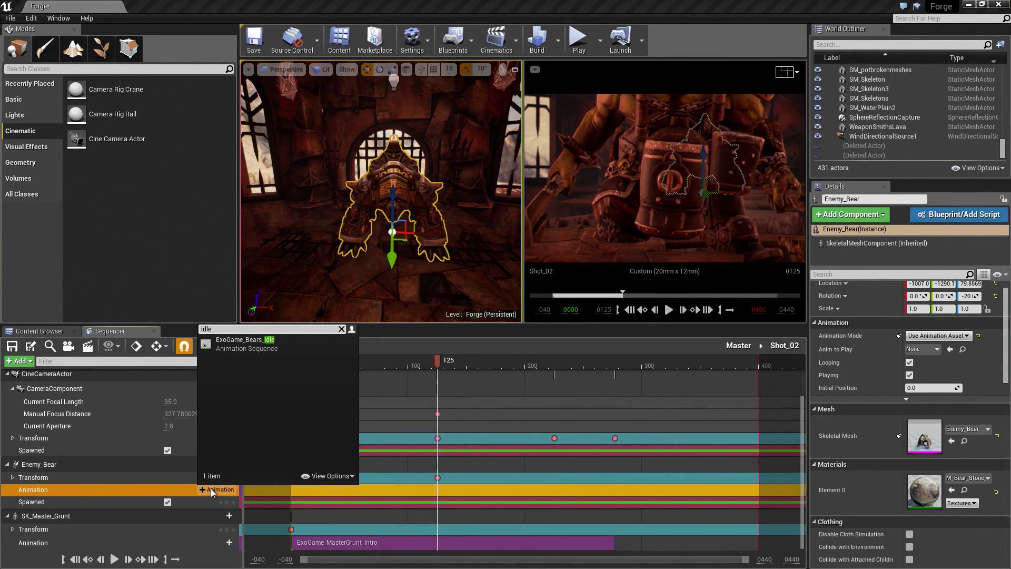
{"action": "left_click", "coordinate": [273, 342]}
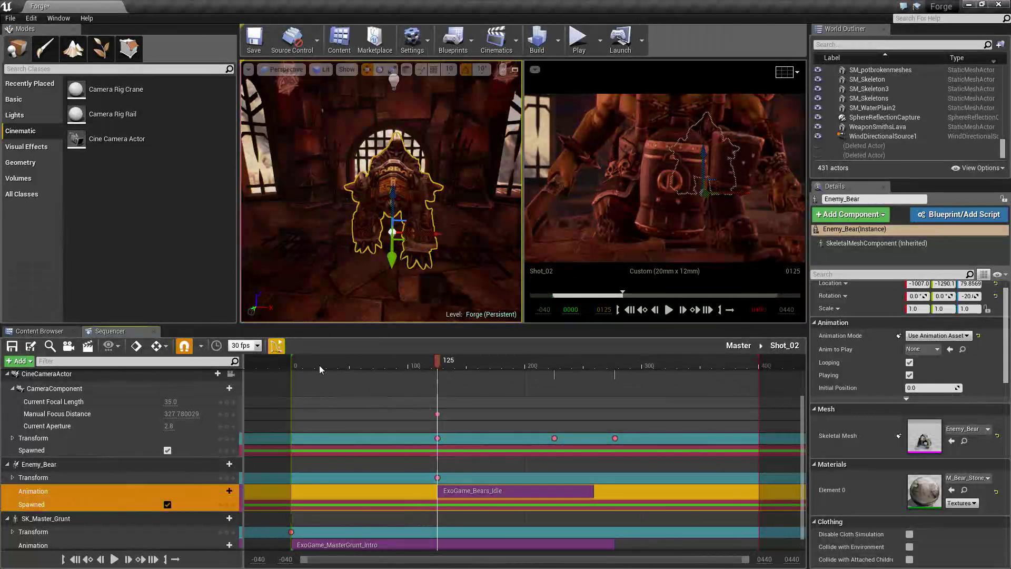
Step: Deselect the bear and shift the ExoGame_Bears_Idle clip to start near frame 200
{"action": "scroll", "coordinate": [609, 507], "scroll_direction": "down", "scroll_amount": 3, "text": "ctrl"}
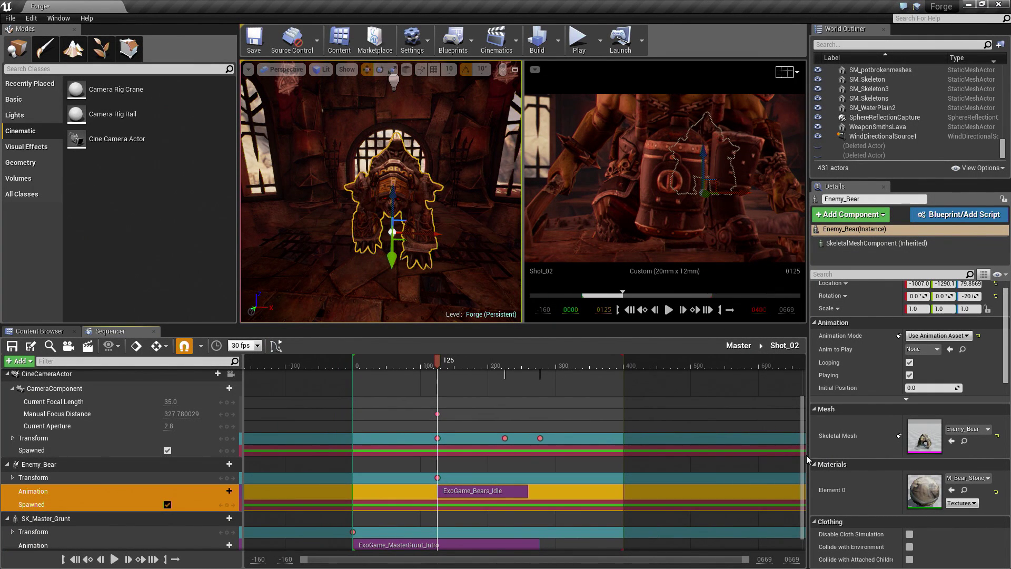
{"action": "scroll", "coordinate": [801, 455], "scroll_direction": "down", "scroll_amount": 1}
{"action": "left_click_drag", "start_coordinate": [441, 360], "coordinate": [540, 368]}
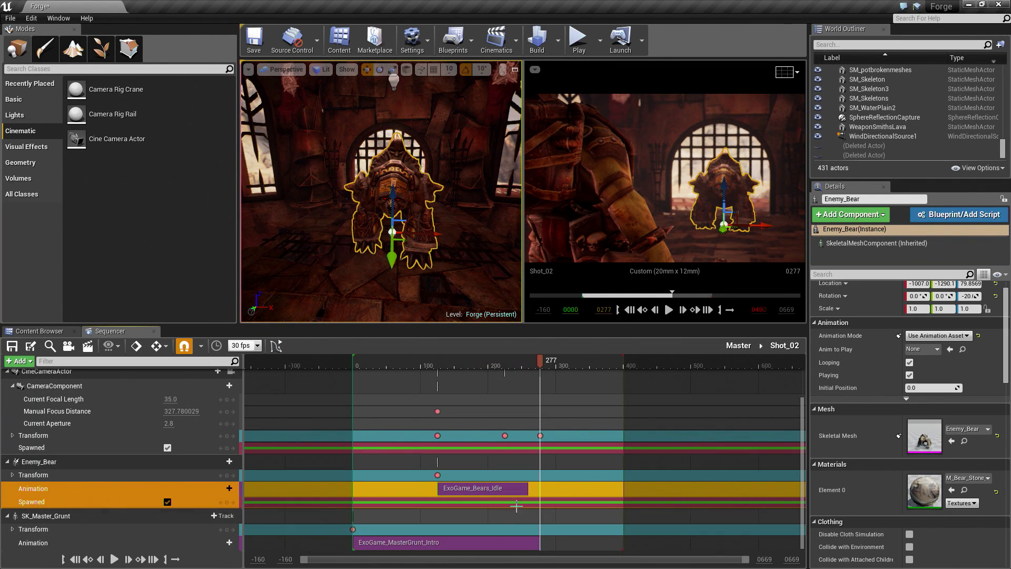
{"action": "left_click_drag", "start_coordinate": [489, 488], "coordinate": [522, 488]}
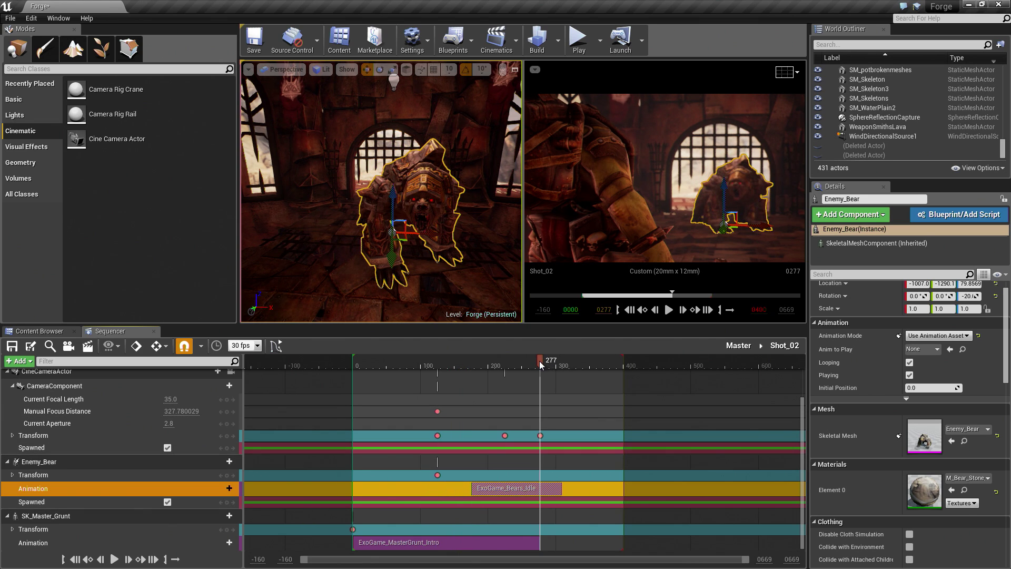
{"action": "left_click_drag", "start_coordinate": [542, 361], "coordinate": [506, 367]}
{"action": "key", "text": "Escape"}
{"action": "left_click_drag", "start_coordinate": [476, 489], "coordinate": [493, 488]}
{"action": "left_click_drag", "start_coordinate": [506, 367], "coordinate": [543, 371]}
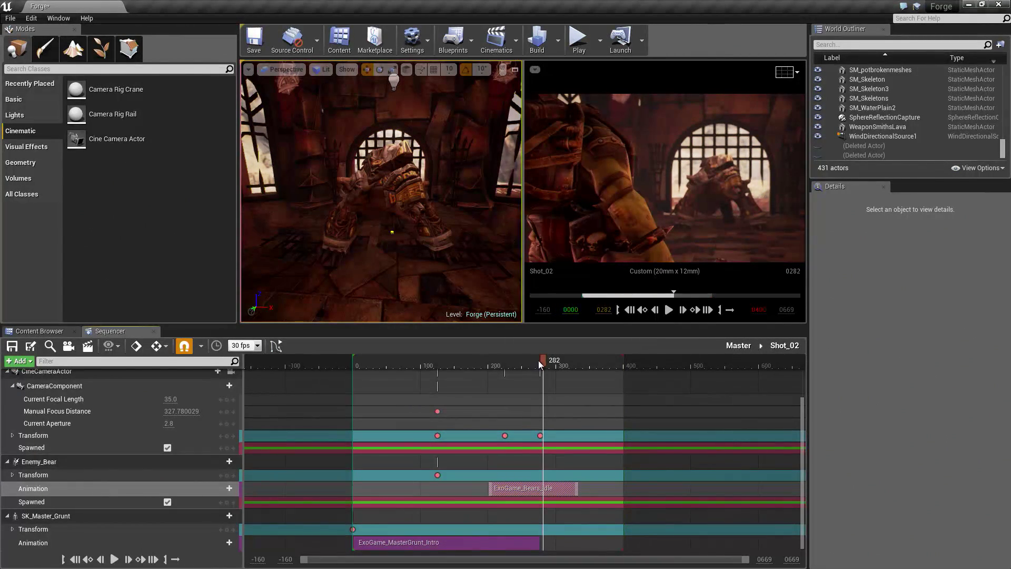
Step: Select the cine camera, sample scene depth, and key Manual Focus Distance 283.19 at frame 235
{"action": "left_click_drag", "start_coordinate": [540, 363], "coordinate": [511, 364]}
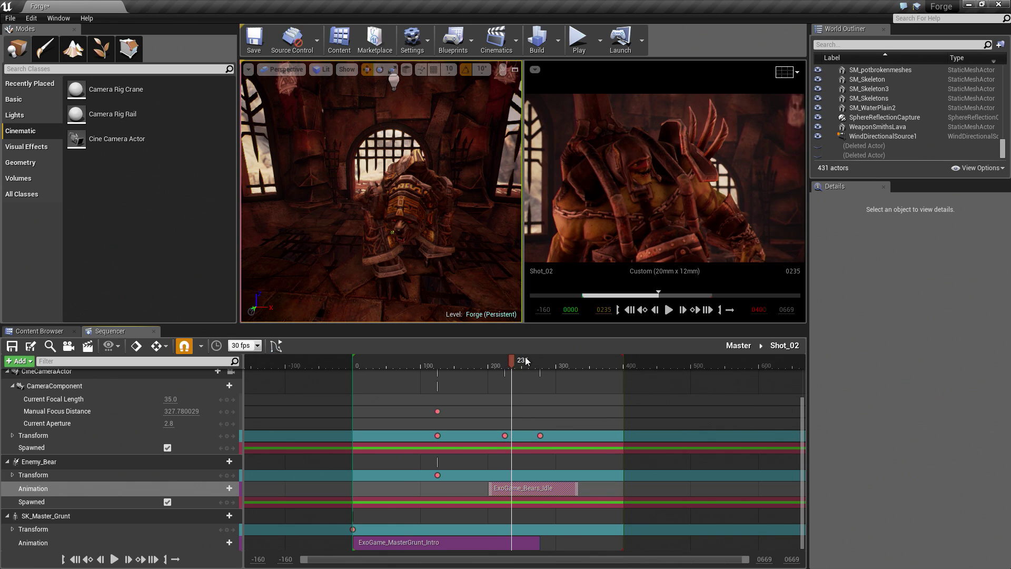
{"action": "scroll", "coordinate": [69, 431], "scroll_direction": "up", "scroll_amount": 2}
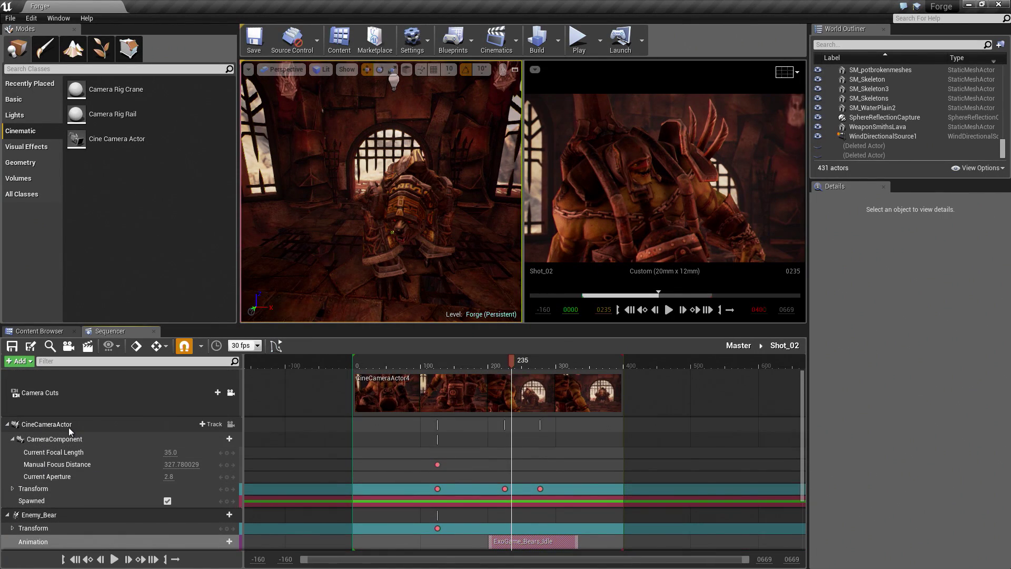
{"action": "left_click", "coordinate": [69, 427]}
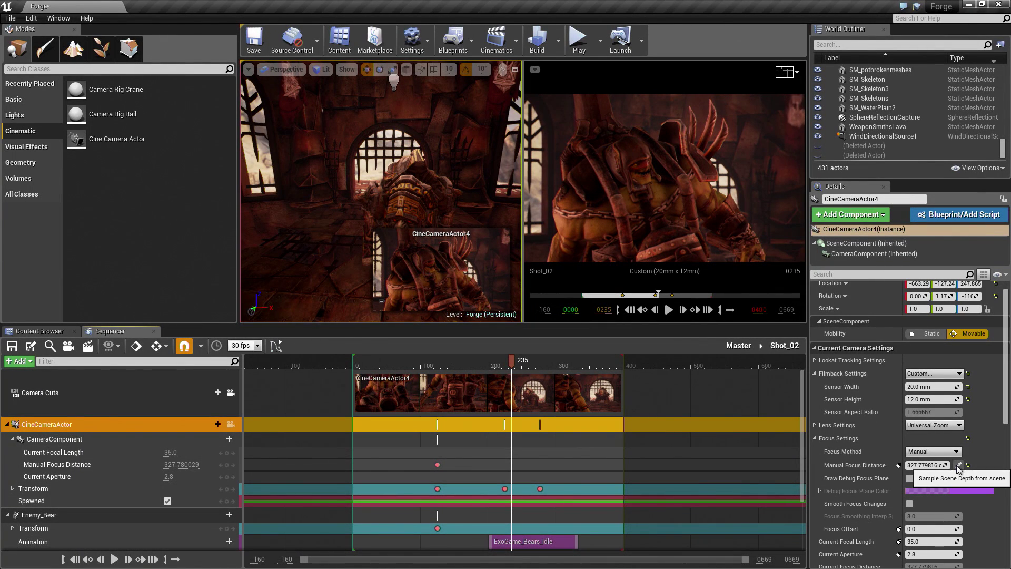
{"action": "right_click_drag", "start_coordinate": [390, 156], "coordinate": [332, 163]}
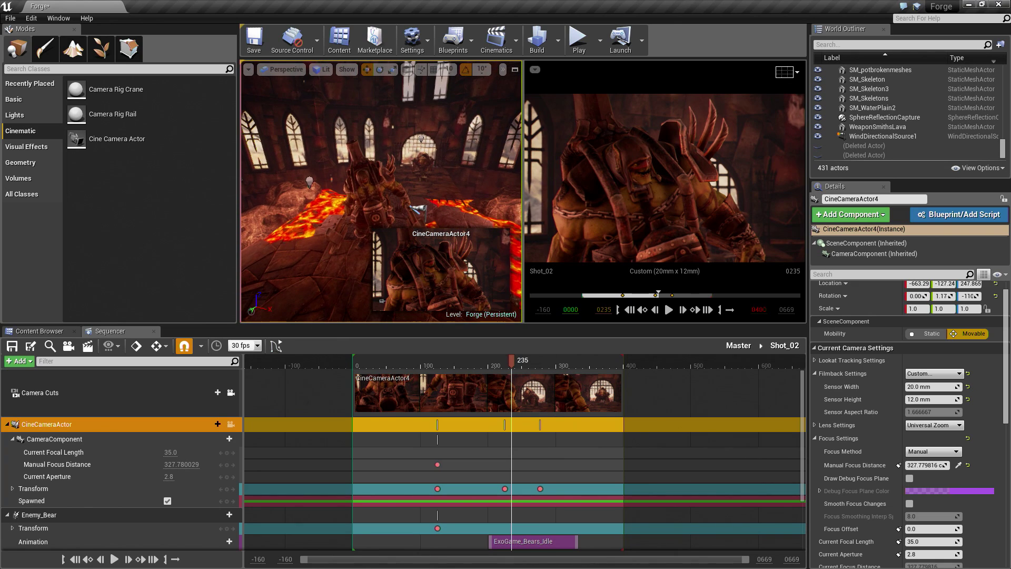
{"action": "left_click", "coordinate": [958, 465]}
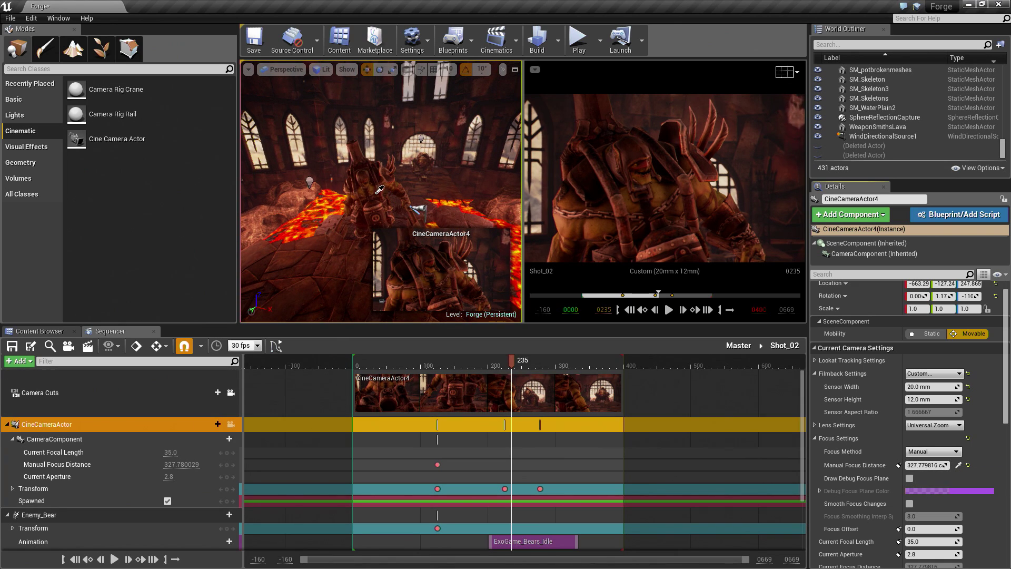
{"action": "left_click", "coordinate": [899, 466]}
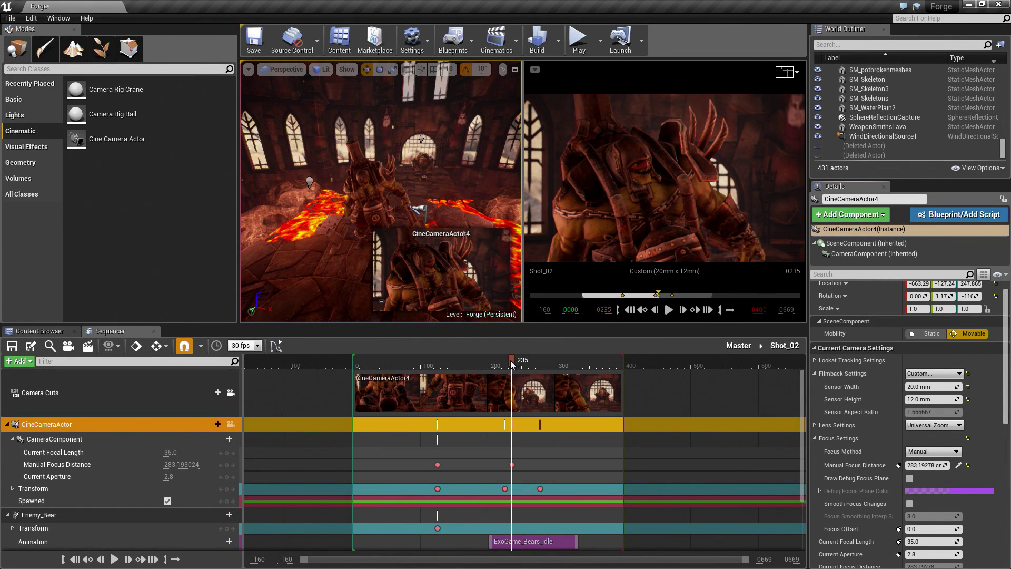
{"action": "left_click_drag", "start_coordinate": [512, 363], "coordinate": [552, 363]}
Step: At frame 277, sample scene depth on the bear and key Manual Focus Distance 1263.56
{"action": "scroll", "coordinate": [800, 428], "scroll_direction": "down", "scroll_amount": 2}
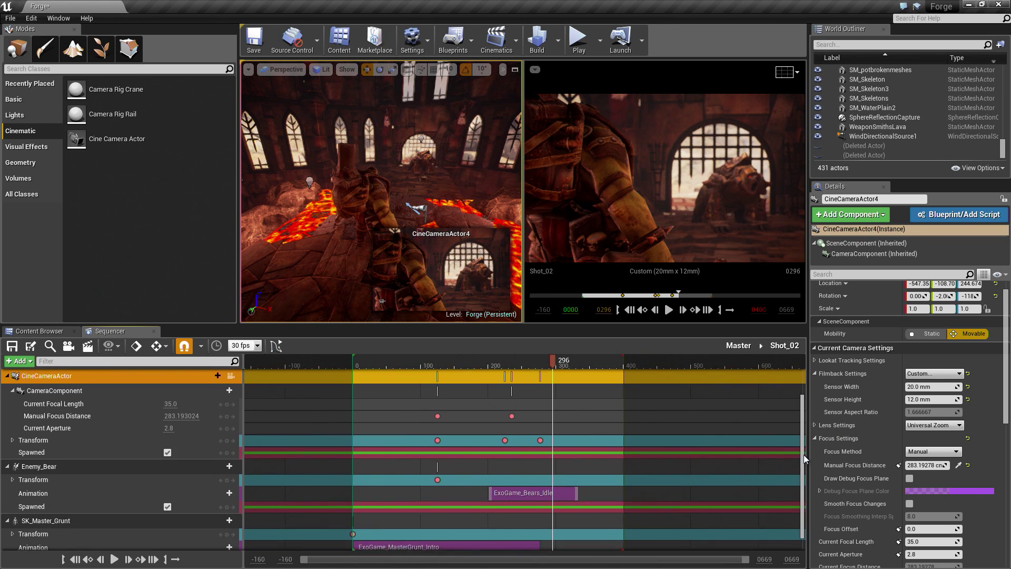
{"action": "left_click", "coordinate": [539, 360]}
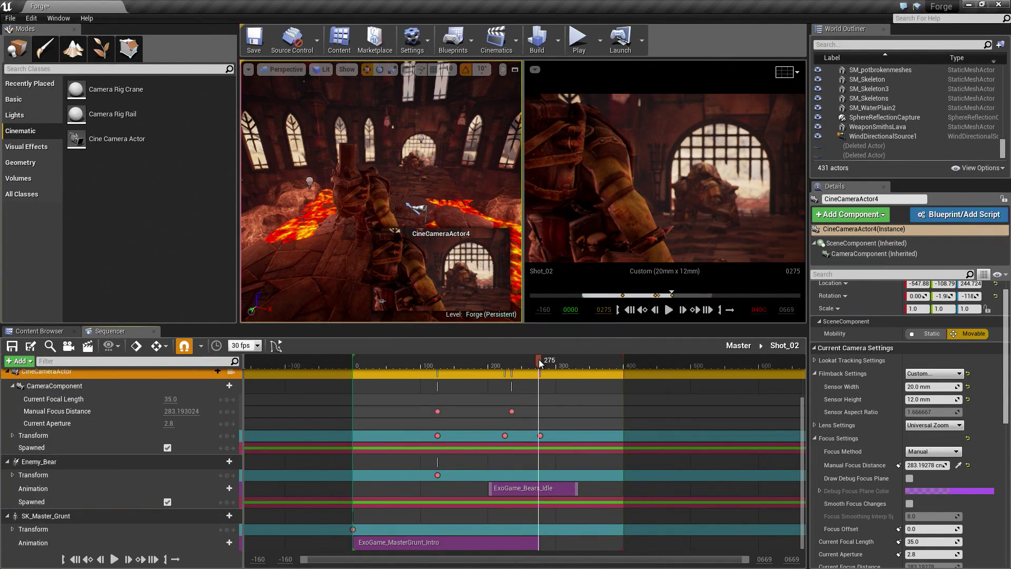
{"action": "key", "text": "Right"}
{"action": "key", "text": "Right"}
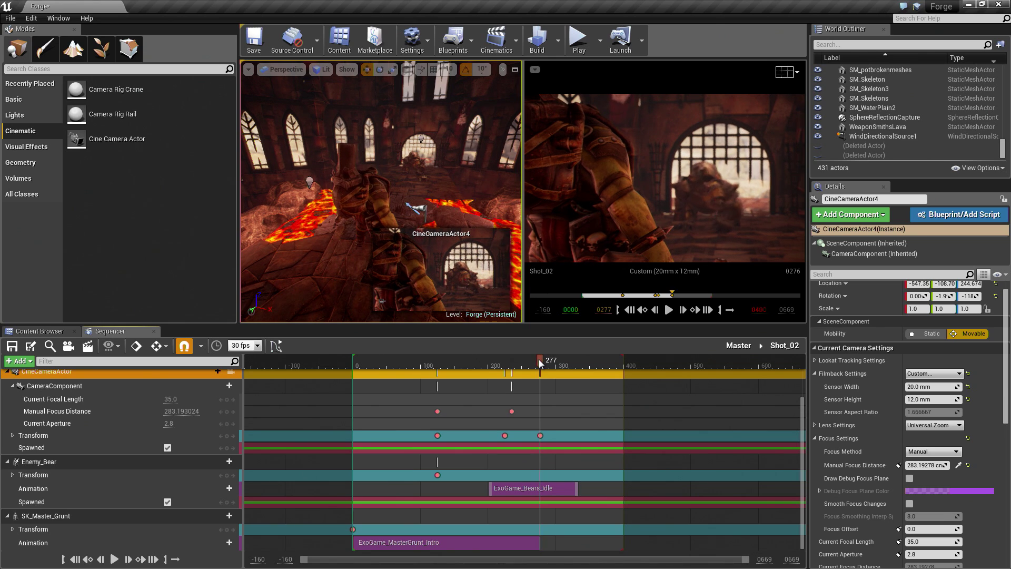
{"action": "left_click", "coordinate": [959, 466]}
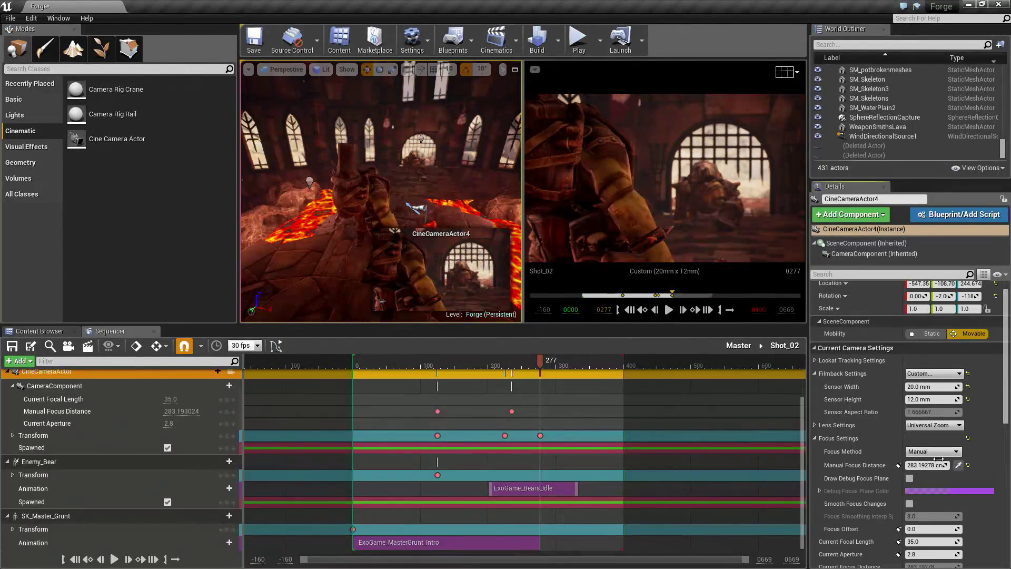
{"action": "left_click", "coordinate": [417, 161]}
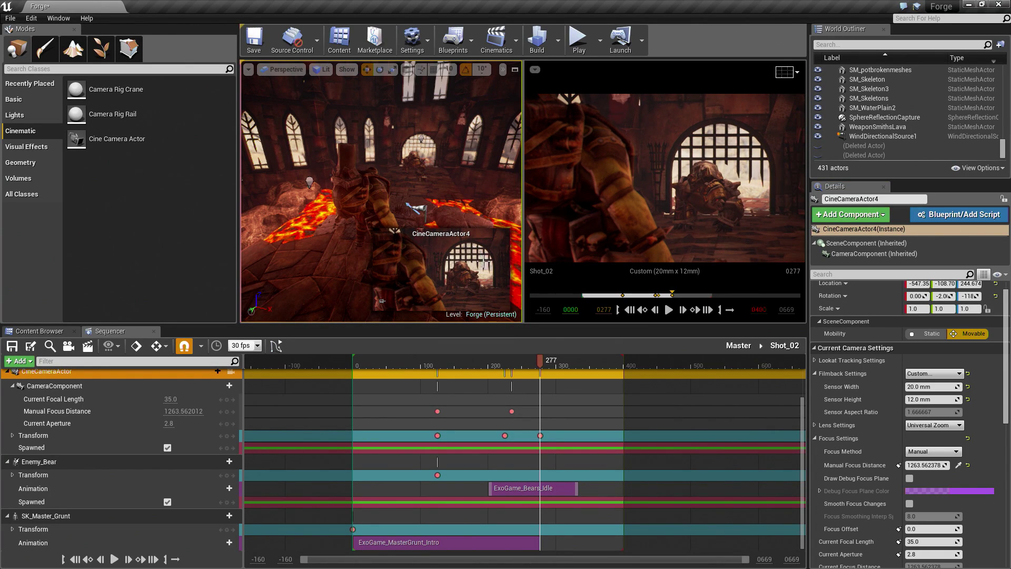
{"action": "left_click", "coordinate": [899, 466]}
{"action": "mouse_move", "coordinate": [540, 361]}
{"action": "left_mouse_down"}
{"action": "mouse_move", "coordinate": [523, 361]}
{"action": "mouse_move", "coordinate": [553, 359]}
{"action": "mouse_move", "coordinate": [521, 362]}
{"action": "mouse_move", "coordinate": [541, 362]}
{"action": "left_mouse_up"}
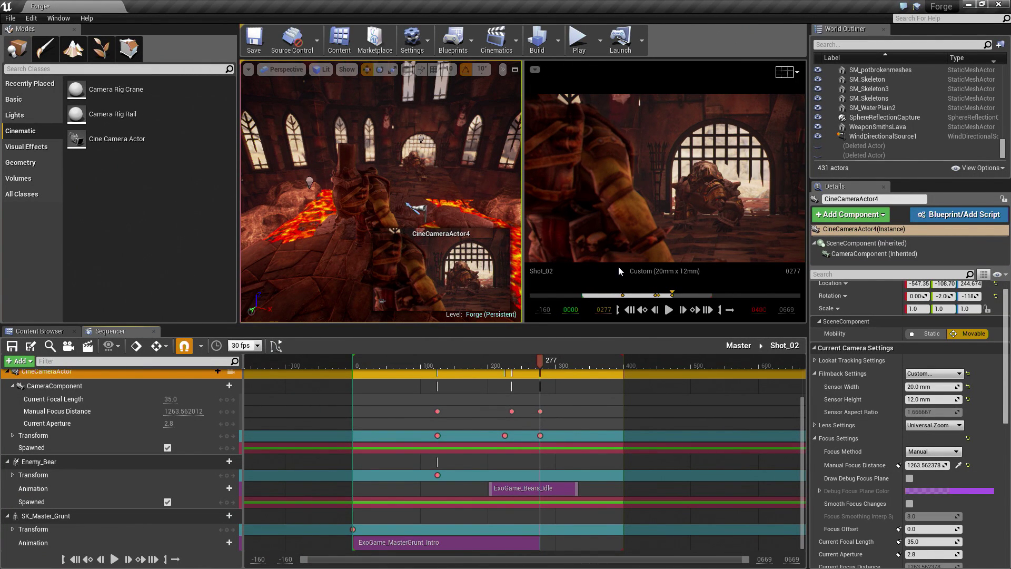
Step: Duplicate Shot_02 in the Master sequence and save the copy as Shot_03 in Cinematics
{"action": "left_click", "coordinate": [737, 346]}
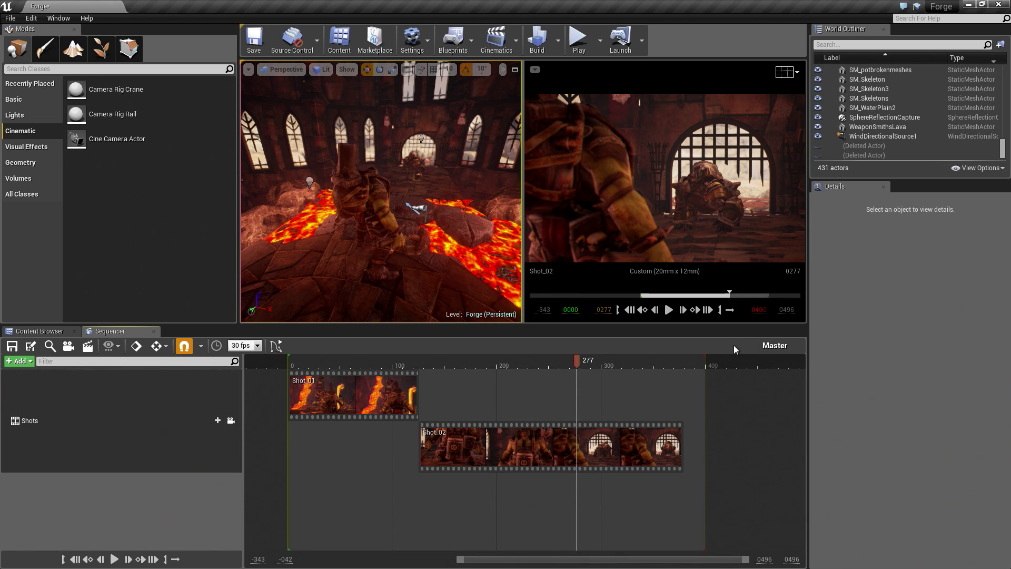
{"action": "right_click", "coordinate": [521, 434]}
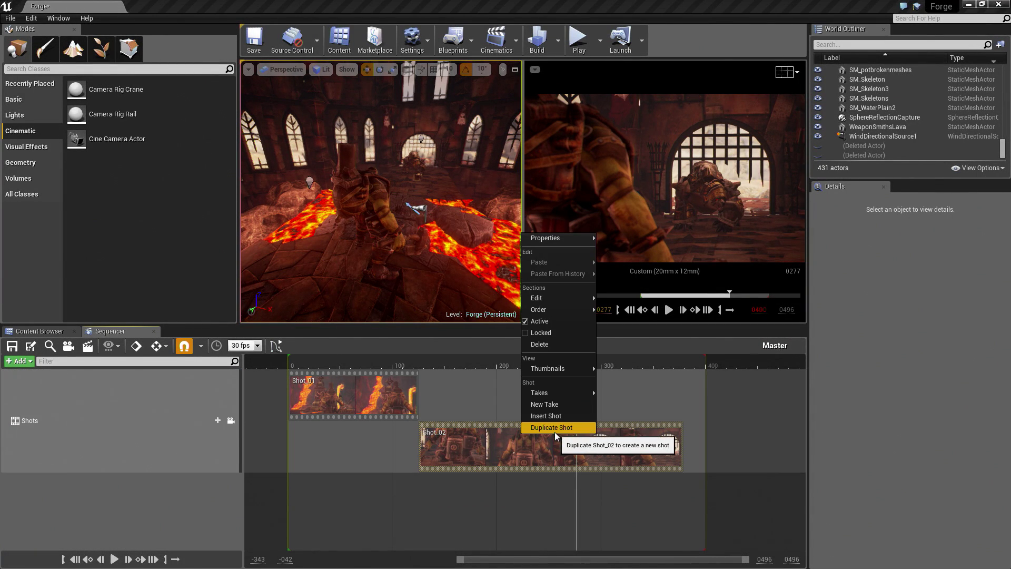
{"action": "left_click", "coordinate": [555, 431]}
{"action": "left_click", "coordinate": [236, 151]}
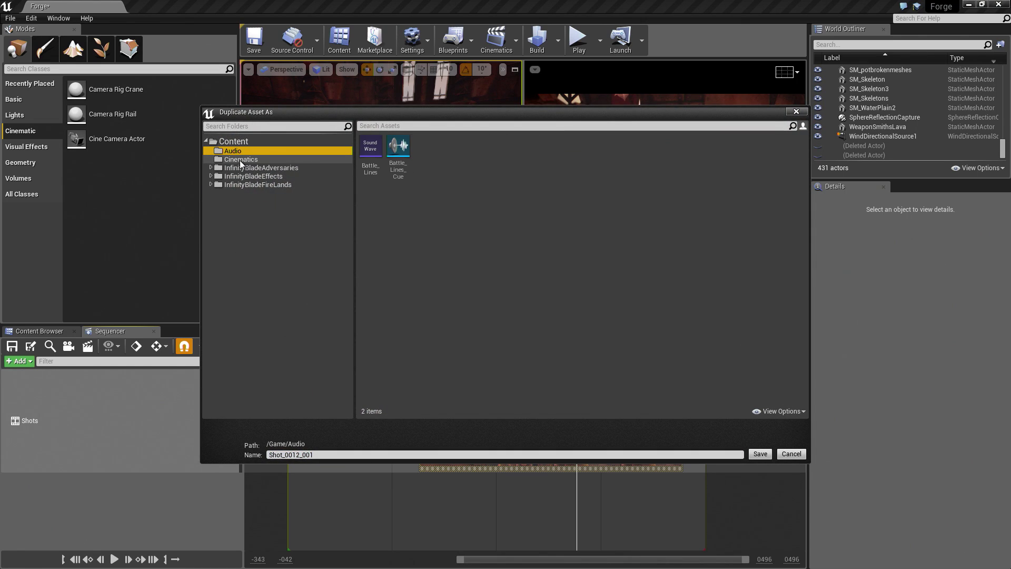
{"action": "left_click", "coordinate": [244, 162]}
{"action": "left_click", "coordinate": [425, 154]}
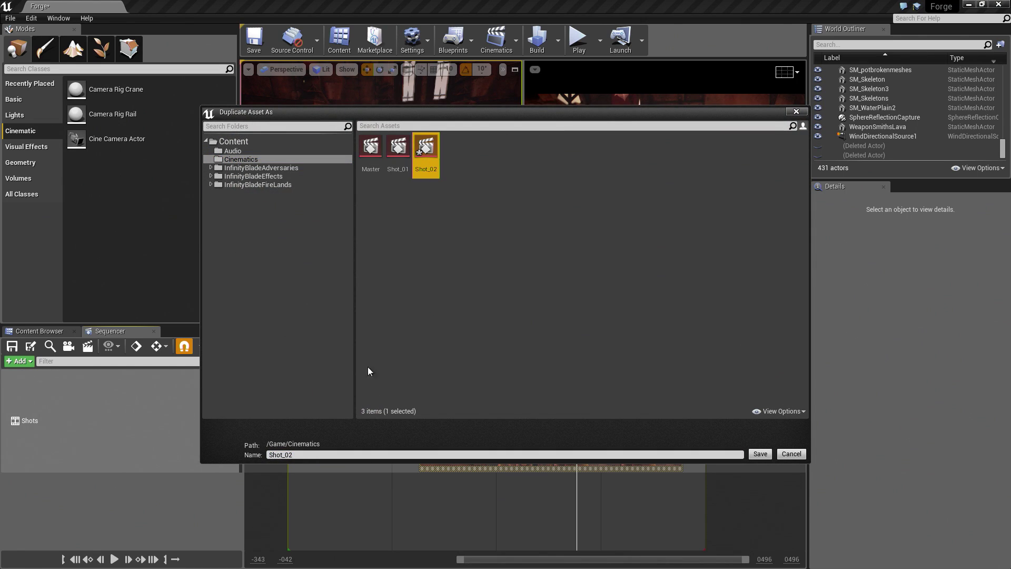
{"action": "left_click", "coordinate": [302, 454]}
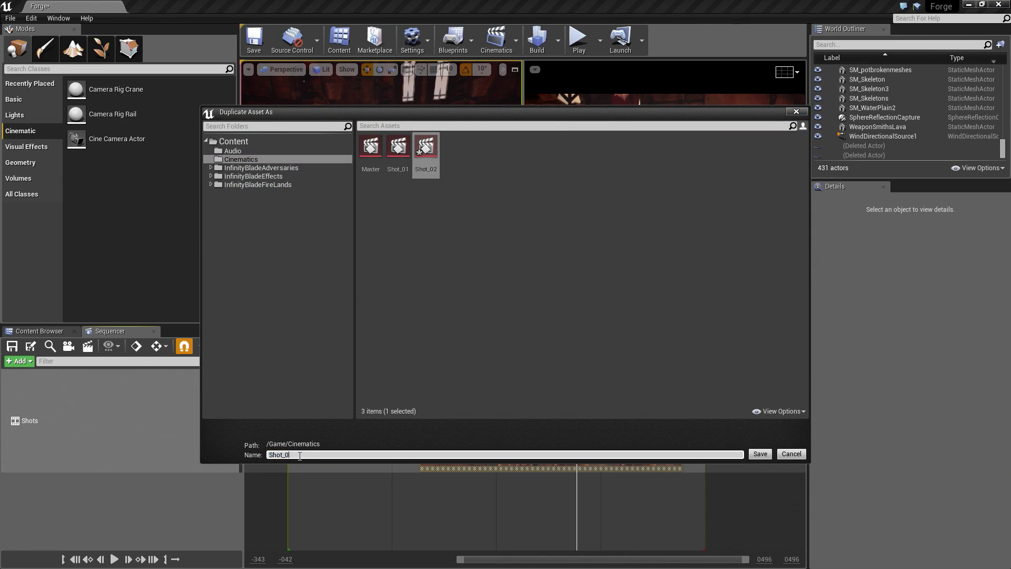
{"action": "key", "text": "Return"}
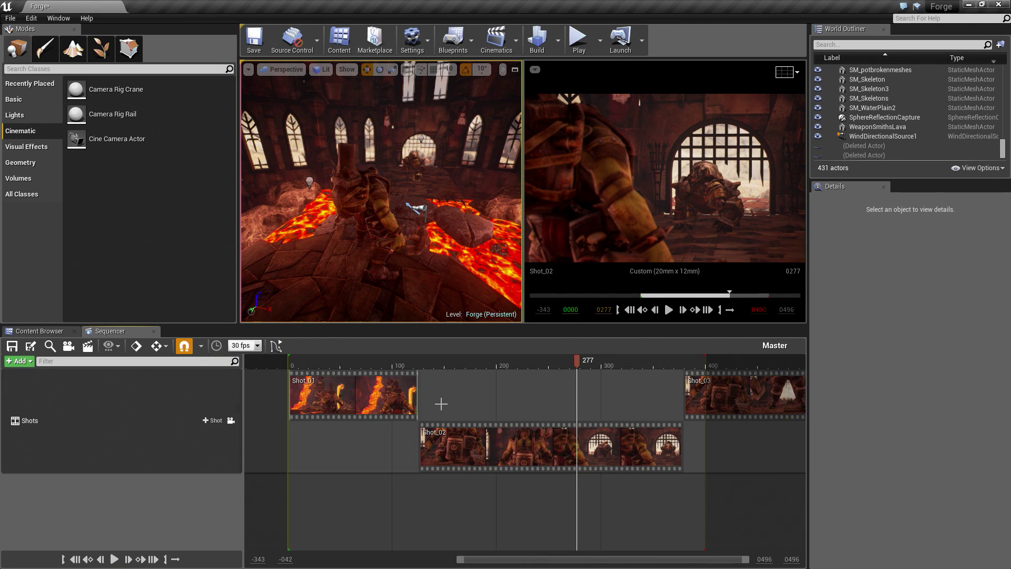
Step: Move Shot_03 to the top row and trim Shot_03 and Shot_02 to meet at frame 277
{"action": "left_click_drag", "start_coordinate": [761, 400], "coordinate": [499, 403]}
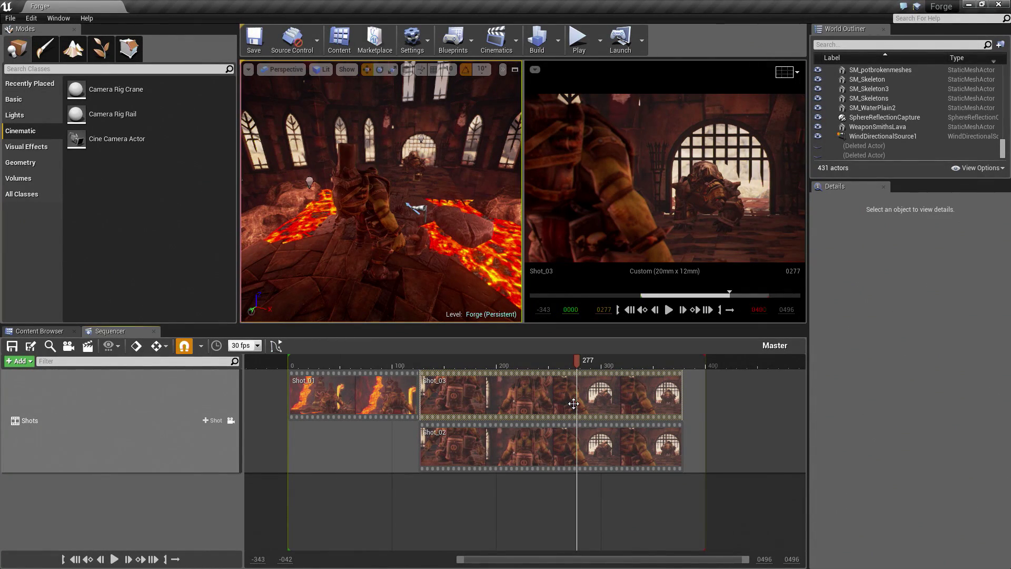
{"action": "key", "text": "ctrl+comma"}
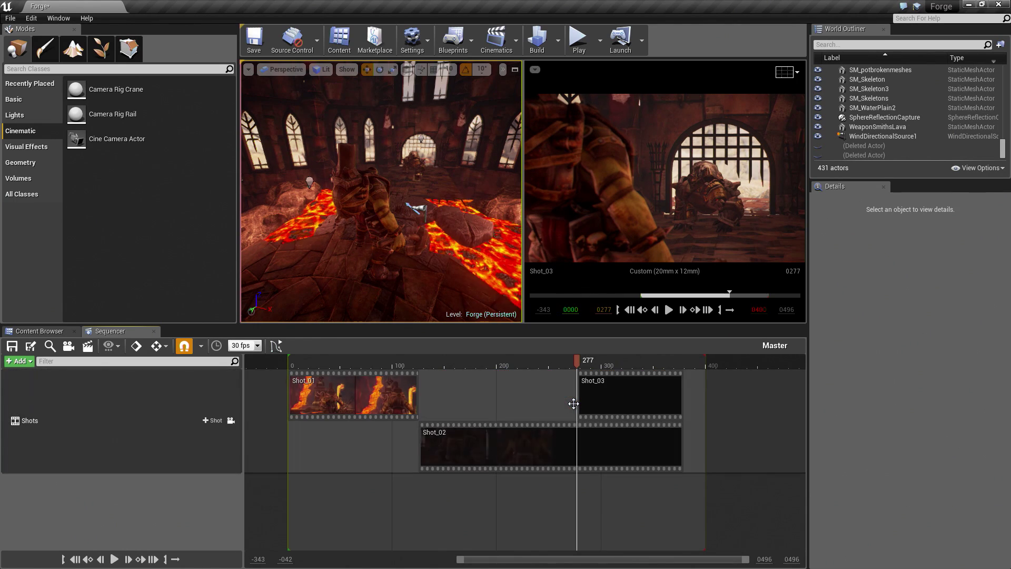
{"action": "left_click", "coordinate": [577, 435]}
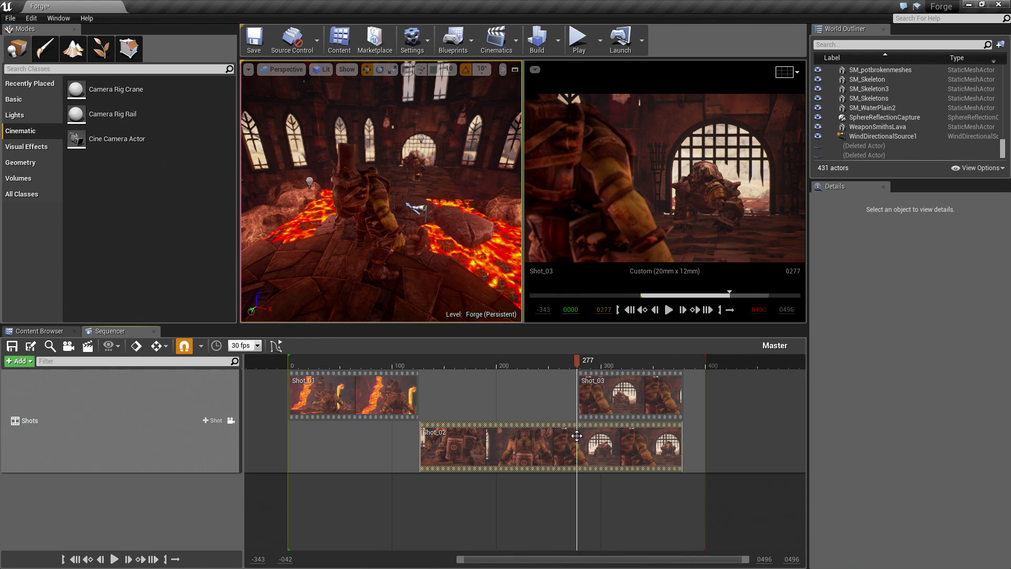
{"action": "key", "text": "ctrl+period"}
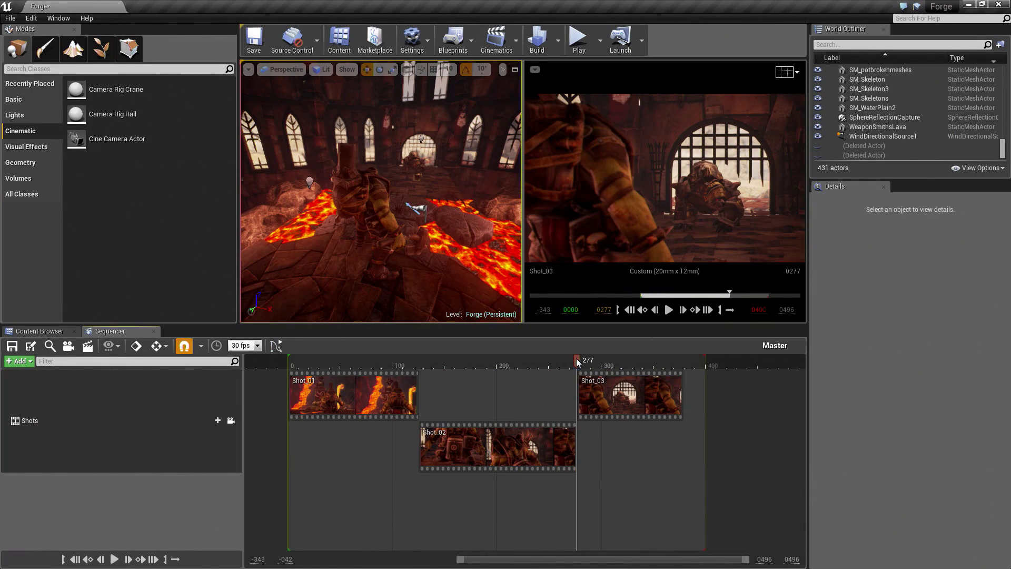
{"action": "mouse_move", "coordinate": [577, 361]}
{"action": "left_mouse_down"}
{"action": "mouse_move", "coordinate": [606, 367]}
{"action": "mouse_move", "coordinate": [556, 366]}
{"action": "mouse_move", "coordinate": [592, 366]}
{"action": "left_mouse_up"}
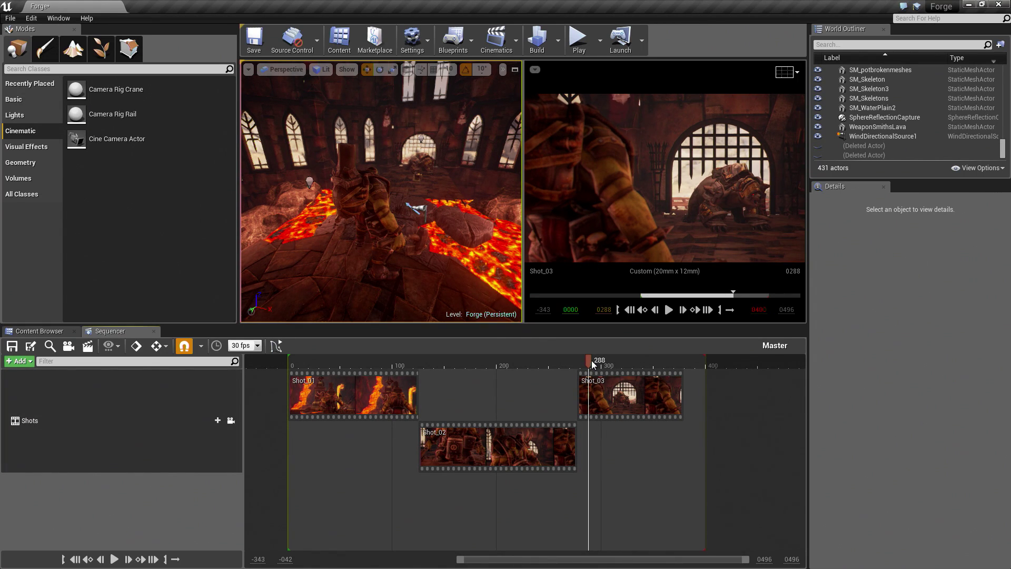
{"action": "mouse_move", "coordinate": [592, 364]}
{"action": "left_mouse_down"}
{"action": "mouse_move", "coordinate": [630, 365]}
{"action": "mouse_move", "coordinate": [578, 370]}
{"action": "left_mouse_up"}
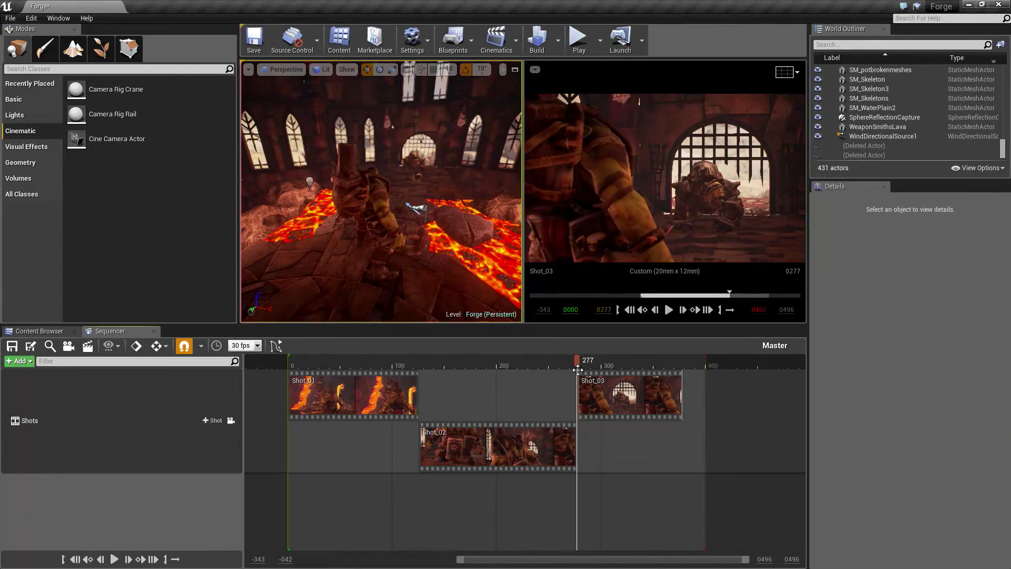
Step: Open Shot_03 and delete its copied CineCameraActor track, keeping the bear and Grunt tracks
{"action": "double_click", "coordinate": [630, 394]}
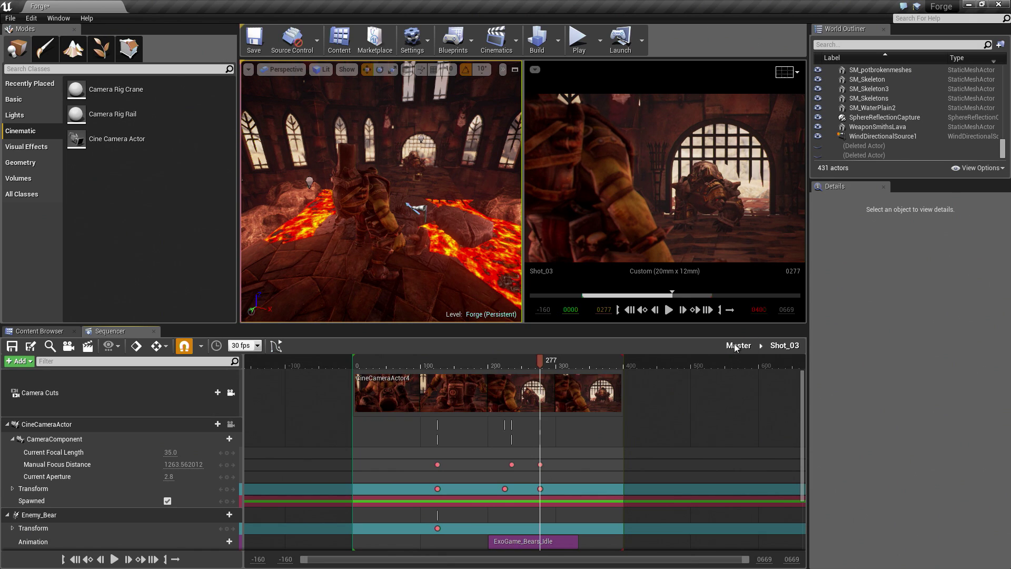
{"action": "left_click", "coordinate": [293, 412]}
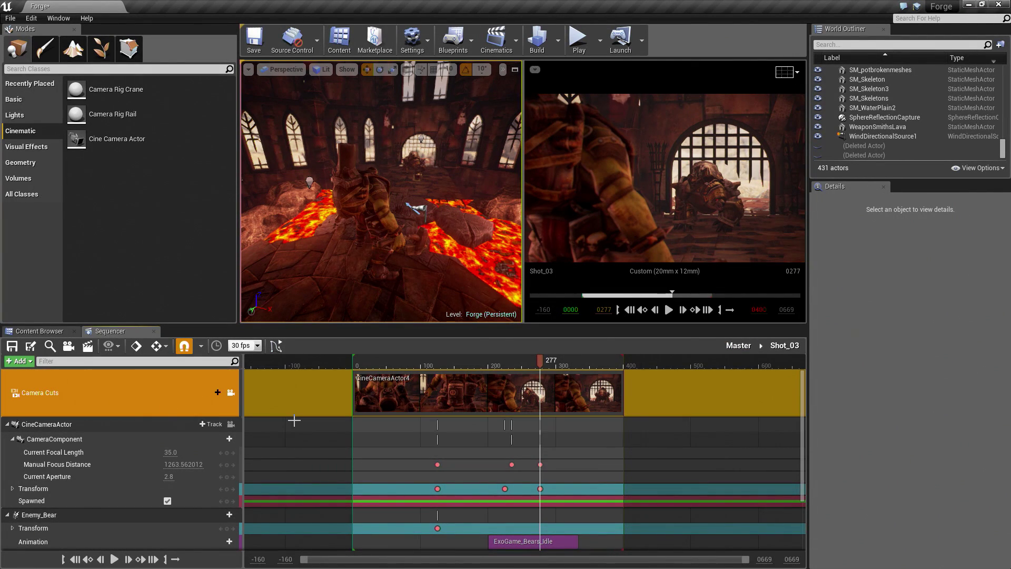
{"action": "scroll", "coordinate": [294, 420], "scroll_direction": "down", "scroll_amount": 2}
{"action": "left_click", "coordinate": [135, 377]}
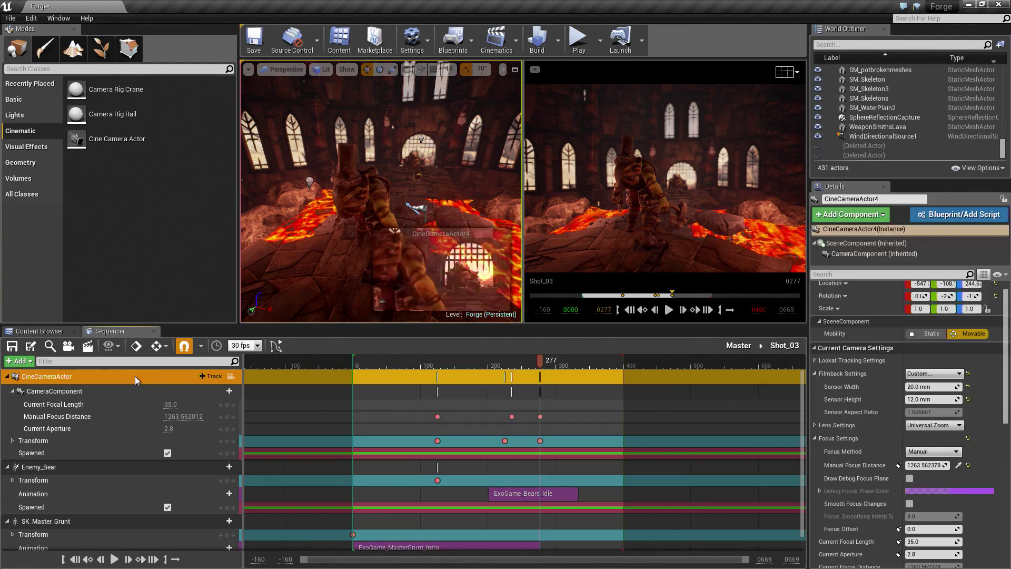
{"action": "key", "text": "Delete"}
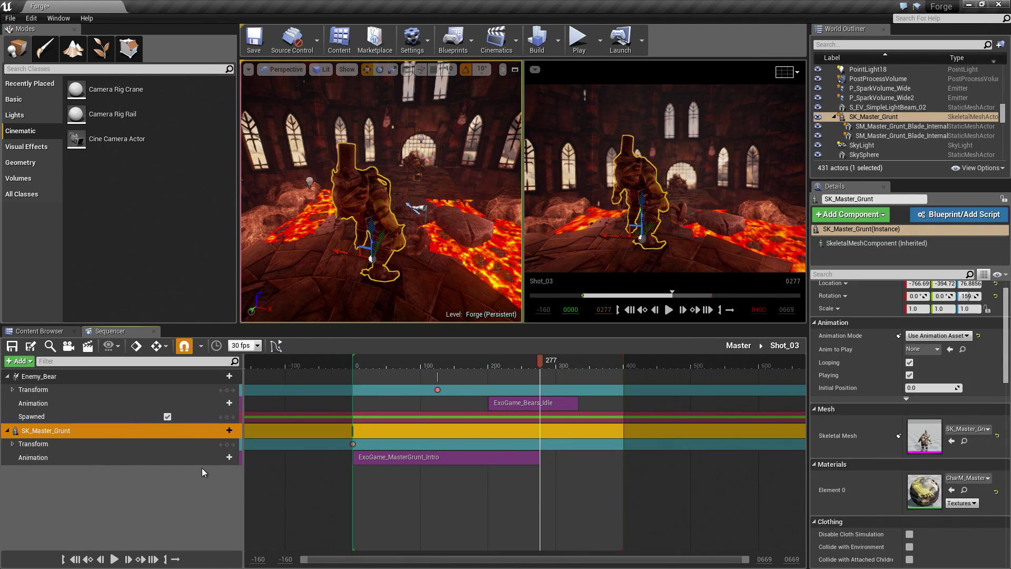
Step: Add the ExoGame_MasterGrunt_Idle animation to the Grunt in Shot_03 and preview it
{"action": "left_click", "coordinate": [220, 457]}
{"action": "type", "text": "idle"}
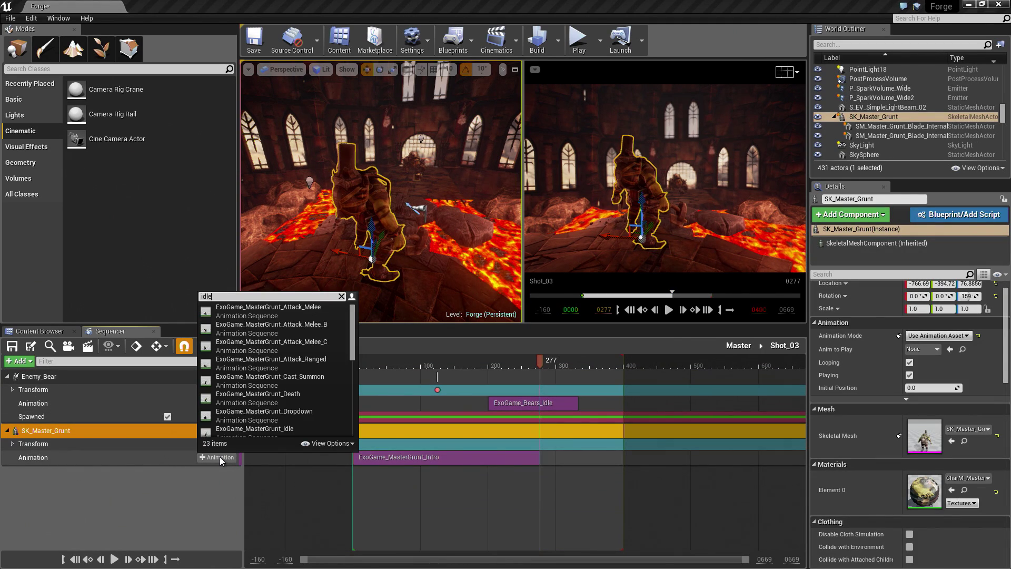
{"action": "left_click", "coordinate": [297, 309]}
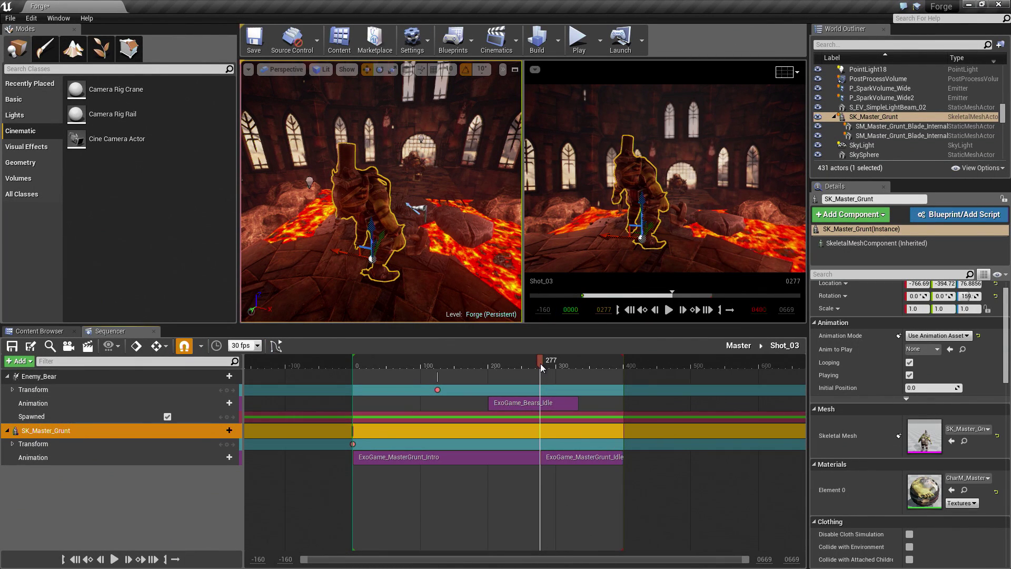
{"action": "left_click", "coordinate": [559, 364]}
{"action": "left_click_drag", "start_coordinate": [564, 365], "coordinate": [543, 364]}
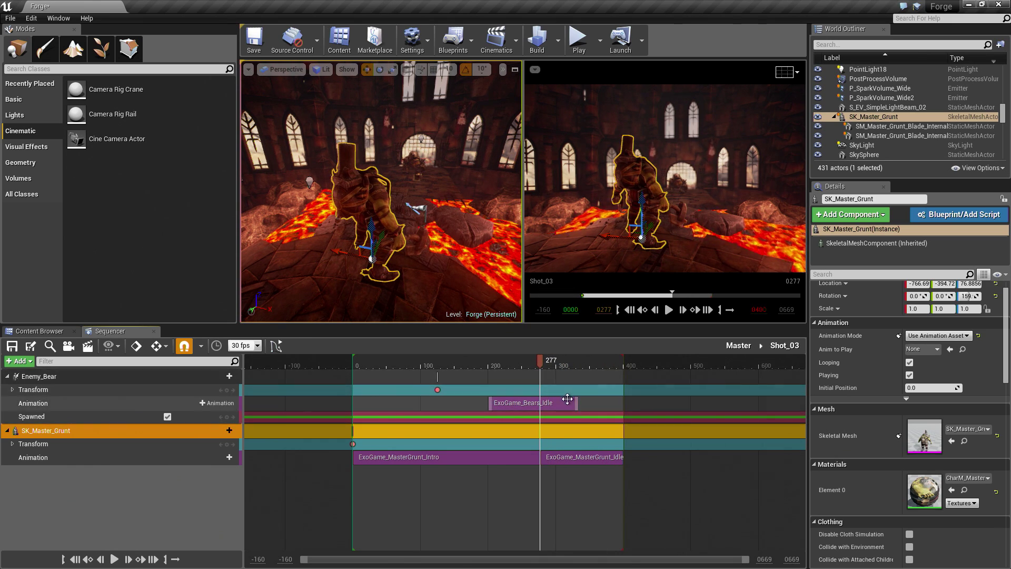
Step: Extend the bear and Grunt idle clips to frame 468 and the playback end to 500
{"action": "left_click_drag", "start_coordinate": [577, 403], "coordinate": [621, 403]}
{"action": "left_click_drag", "start_coordinate": [624, 364], "coordinate": [690, 363]}
{"action": "mouse_move", "coordinate": [623, 404]}
{"action": "left_mouse_down"}
{"action": "mouse_move", "coordinate": [685, 416]}
{"action": "mouse_move", "coordinate": [673, 418]}
{"action": "left_mouse_up"}
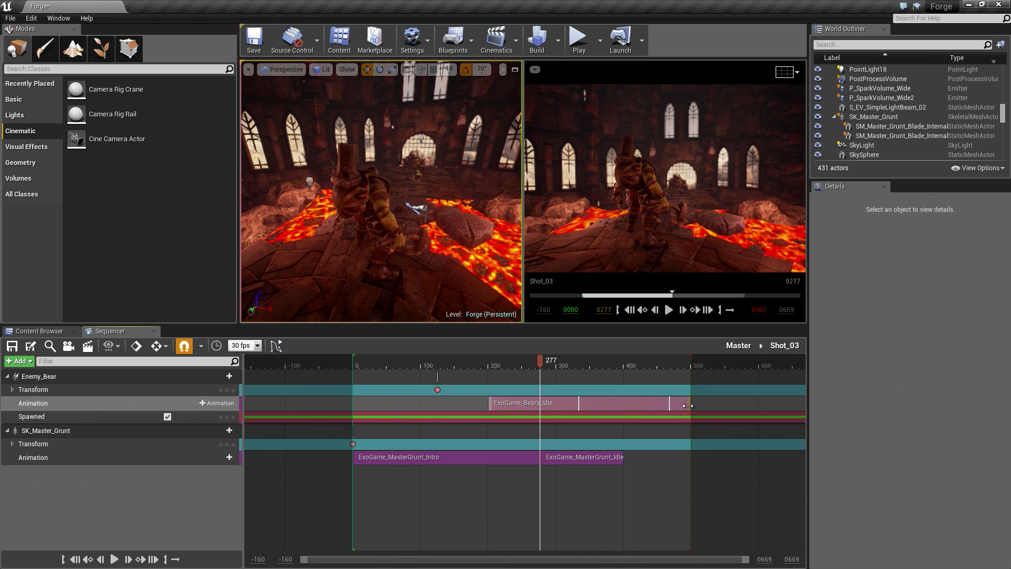
{"action": "mouse_move", "coordinate": [688, 405]}
{"action": "left_mouse_down"}
{"action": "mouse_move", "coordinate": [645, 405]}
{"action": "mouse_move", "coordinate": [668, 406]}
{"action": "left_mouse_up"}
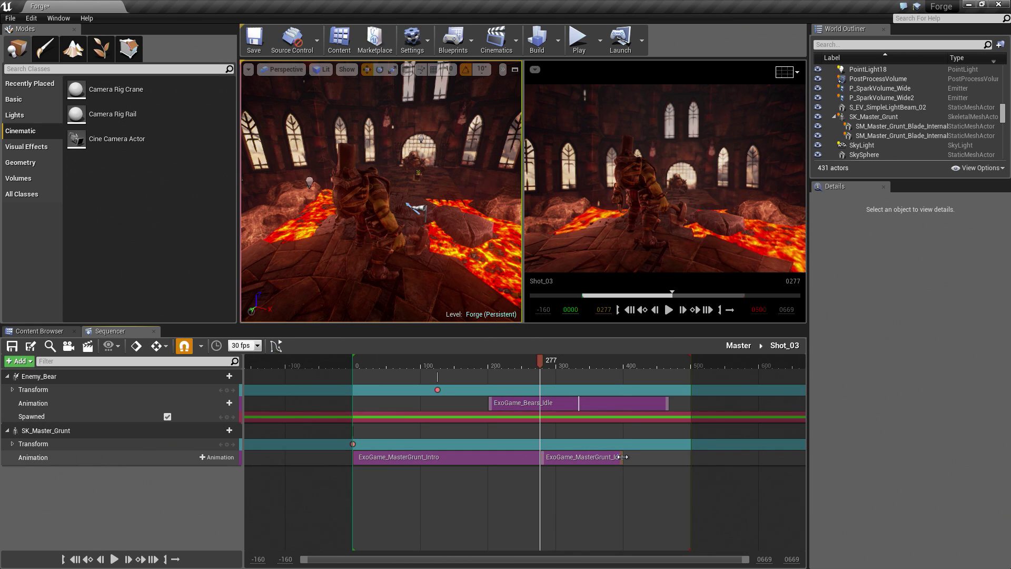
{"action": "mouse_move", "coordinate": [623, 456]}
{"action": "left_mouse_down"}
{"action": "mouse_move", "coordinate": [661, 459]}
{"action": "mouse_move", "coordinate": [667, 472]}
{"action": "mouse_move", "coordinate": [709, 470]}
{"action": "mouse_move", "coordinate": [666, 472]}
{"action": "left_mouse_up"}
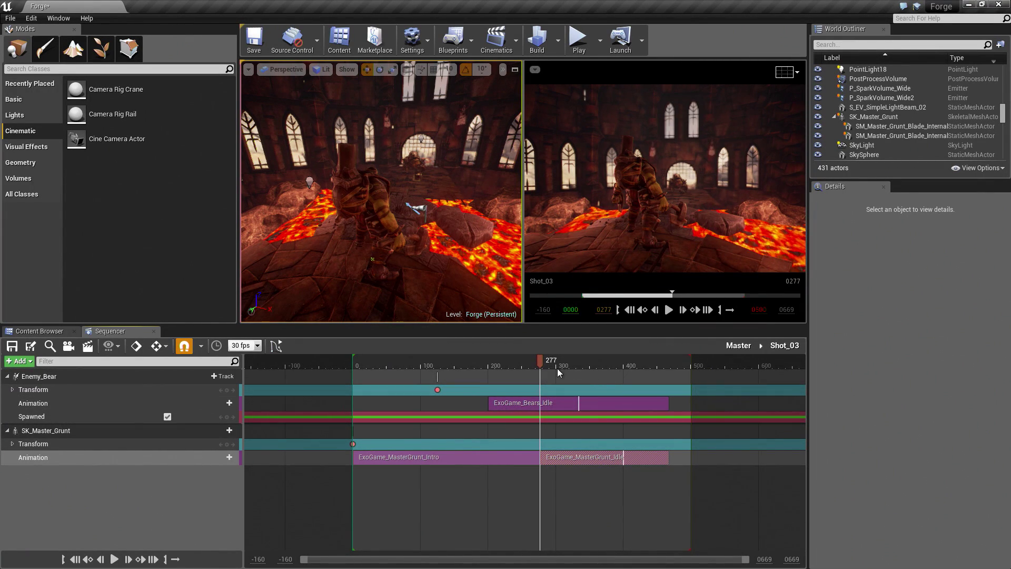
{"action": "left_click_drag", "start_coordinate": [540, 361], "coordinate": [671, 360]}
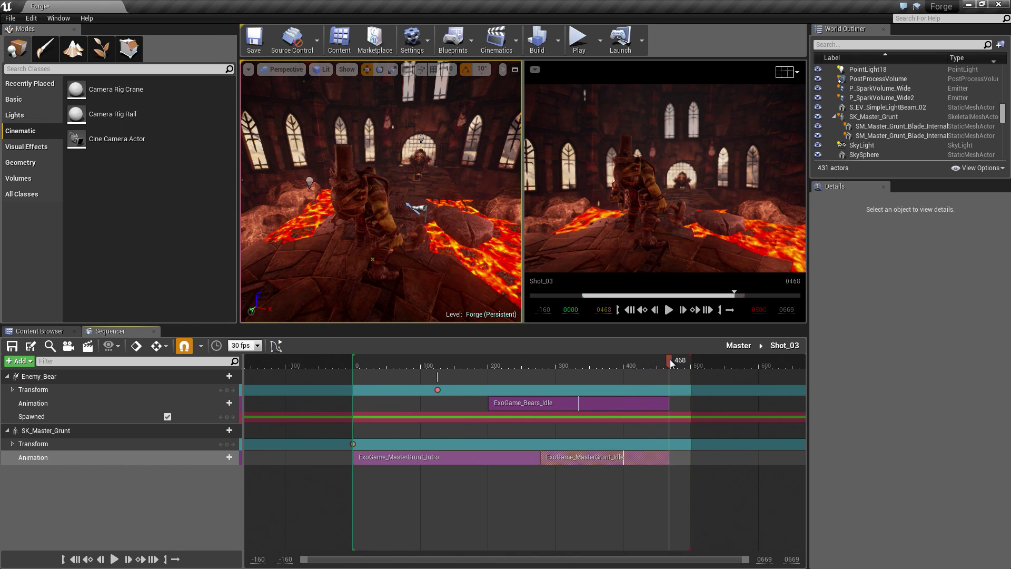
Step: End Shot_03's playback range at frame 468 with the ] shortcut
{"action": "key", "text": "]"}
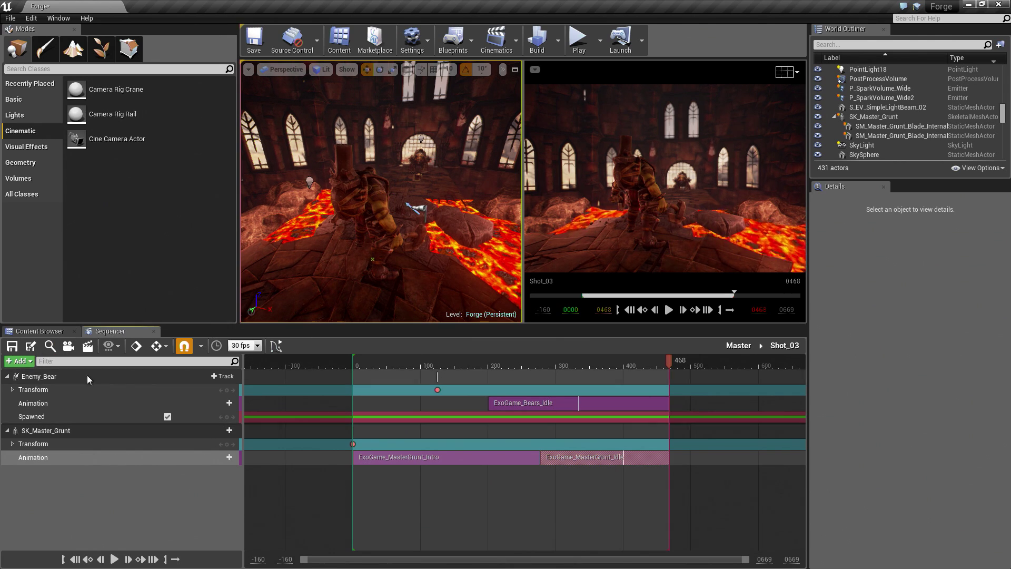
Step: Add a Cine Camera with a 20 × 12 mm sensor to Shot_03 and save the map
{"action": "left_click", "coordinate": [69, 350]}
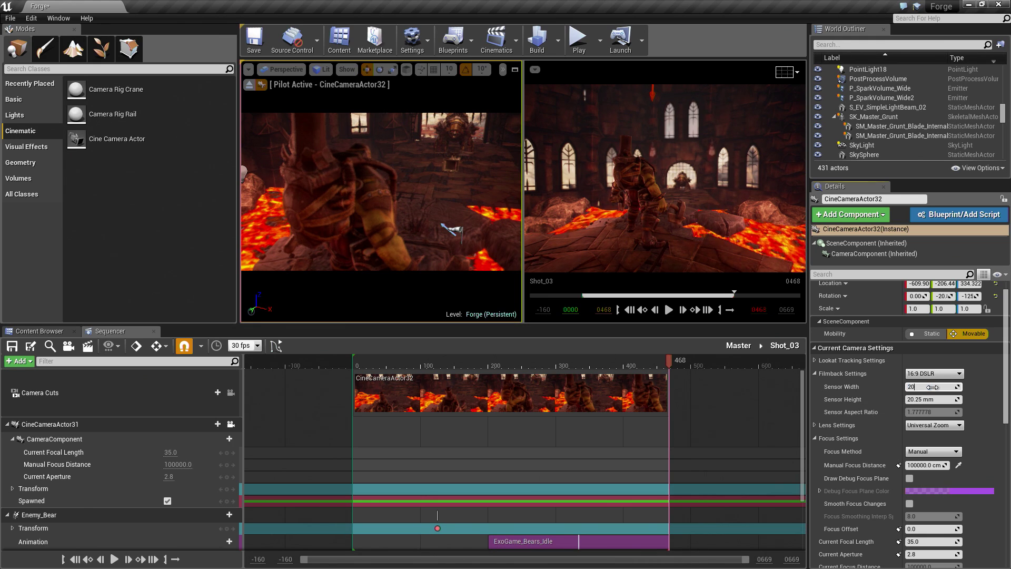
{"action": "key", "text": "Tab"}
{"action": "key", "text": "Return"}
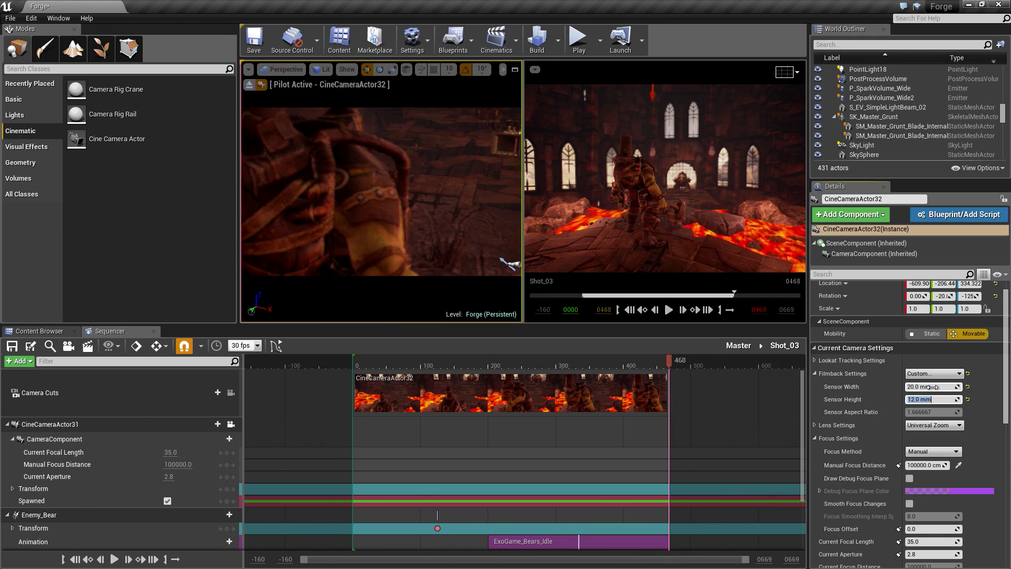
{"action": "key", "text": "ctrl+s"}
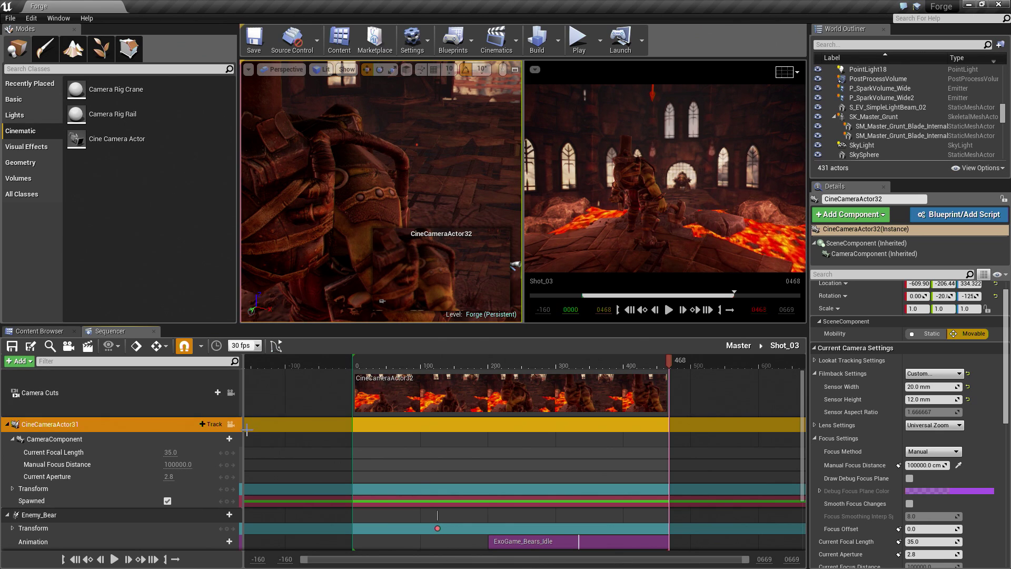
Step: Pilot the new camera to face the bear, then go back to the Master sequence
{"action": "left_click", "coordinate": [231, 425]}
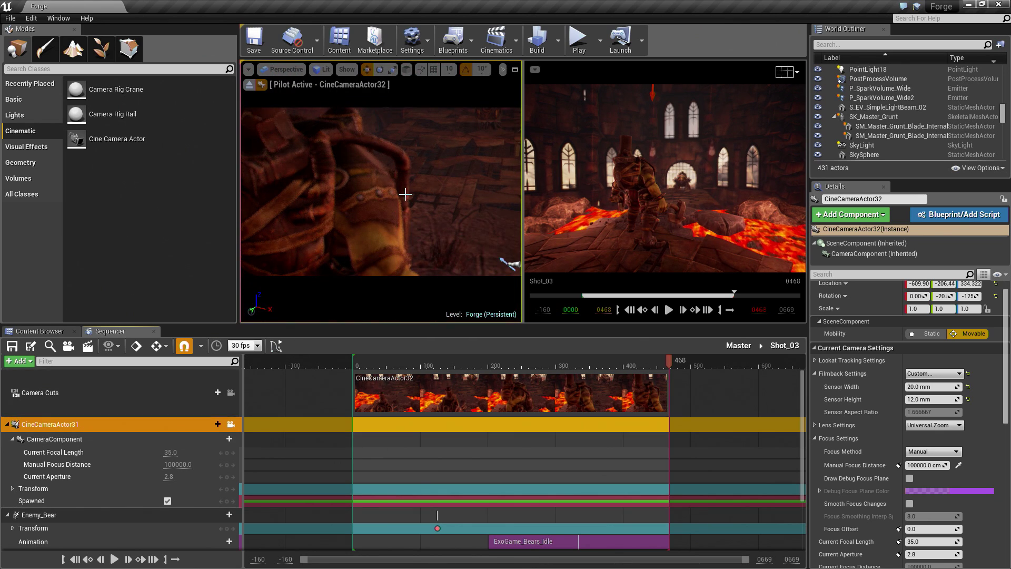
{"action": "right_click_drag", "start_coordinate": [381, 192], "coordinate": [466, 204]}
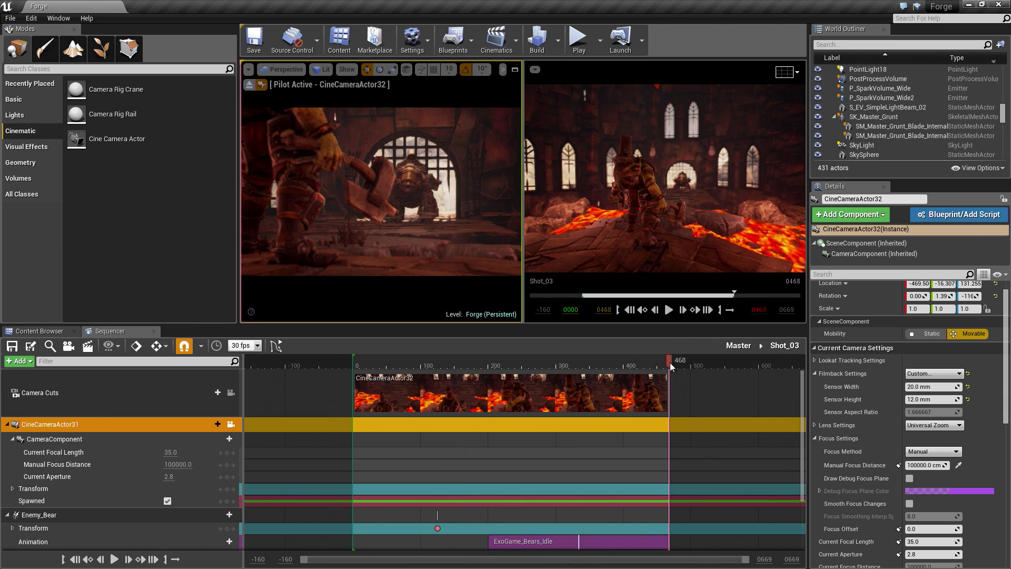
{"action": "left_click_drag", "start_coordinate": [665, 363], "coordinate": [579, 362]}
{"action": "left_click", "coordinate": [738, 346]}
Step: Open Shot_03, pilot its camera and key its transform at frame 277
{"action": "double_click", "coordinate": [606, 394]}
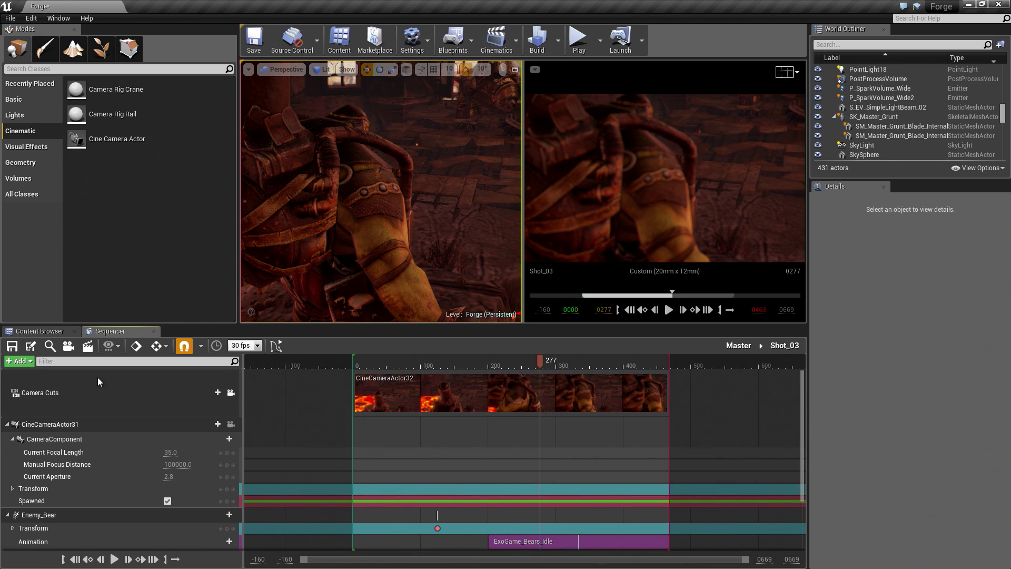
{"action": "left_click", "coordinate": [230, 424]}
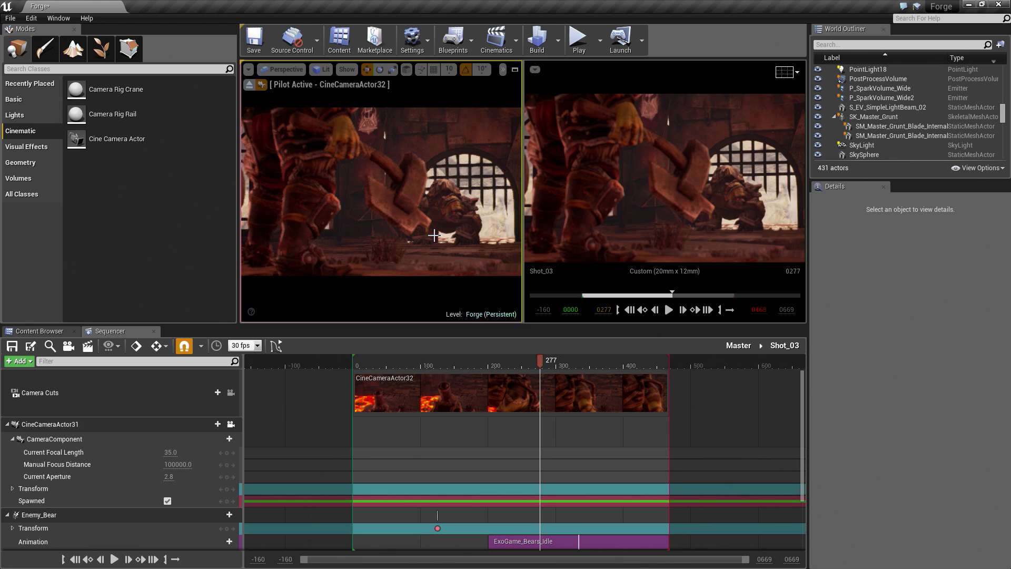
{"action": "left_click", "coordinate": [47, 427]}
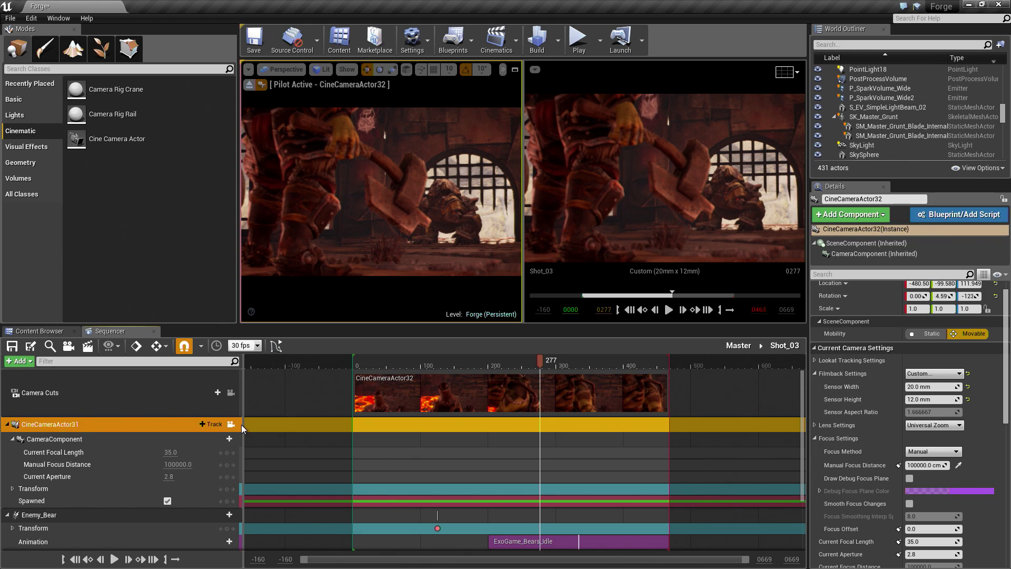
{"action": "key", "text": "s"}
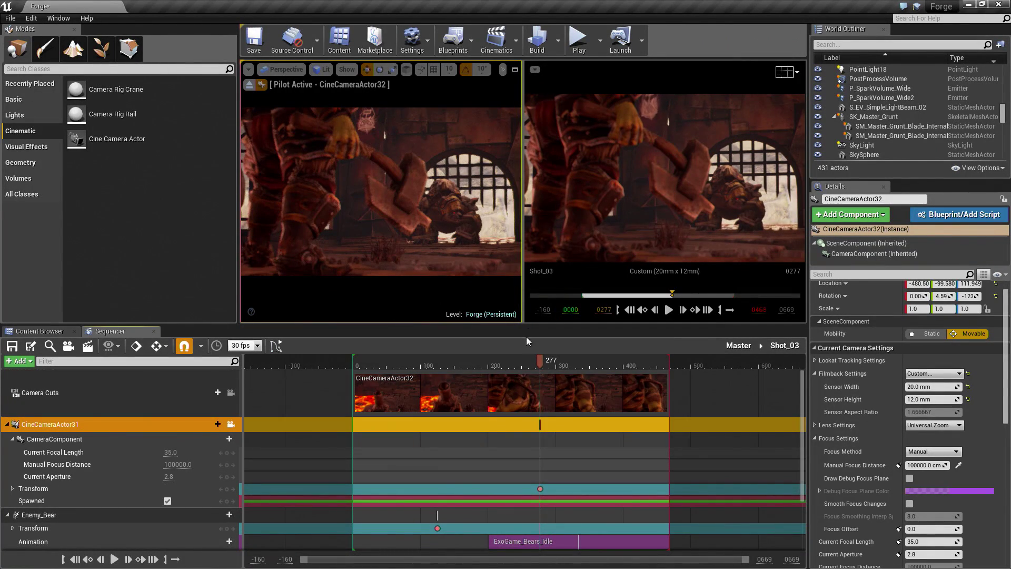
{"action": "left_click_drag", "start_coordinate": [545, 364], "coordinate": [653, 364]}
Step: At frame 468, move the camera closer to the bear and key focus distance 474.05
{"action": "left_click", "coordinate": [708, 310]}
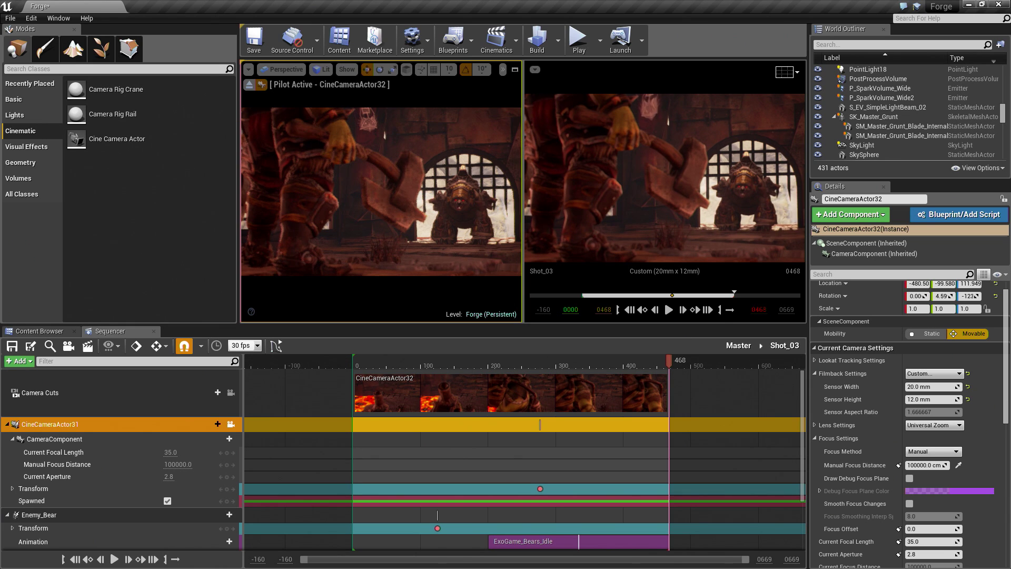
{"action": "right_click_drag", "start_coordinate": [381, 192], "coordinate": [405, 181]}
{"action": "key", "text": "w"}
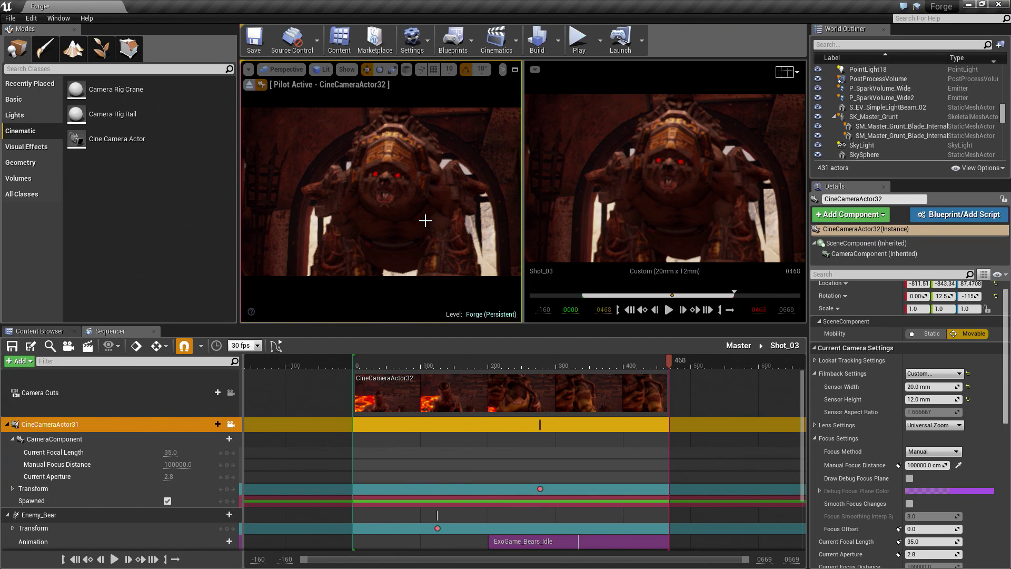
{"action": "left_click", "coordinate": [958, 464]}
{"action": "left_click", "coordinate": [395, 179]}
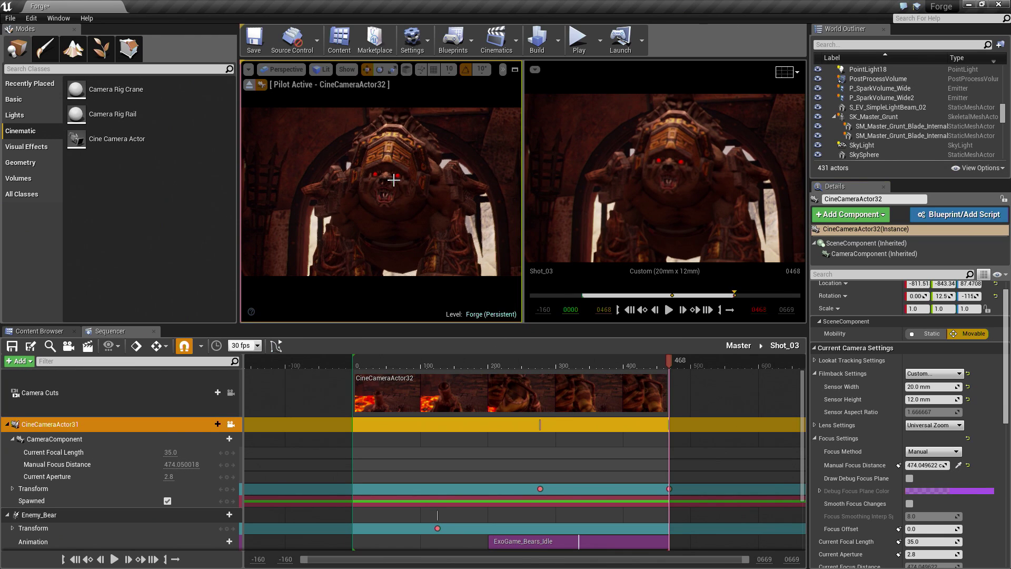
{"action": "left_click", "coordinate": [899, 465]}
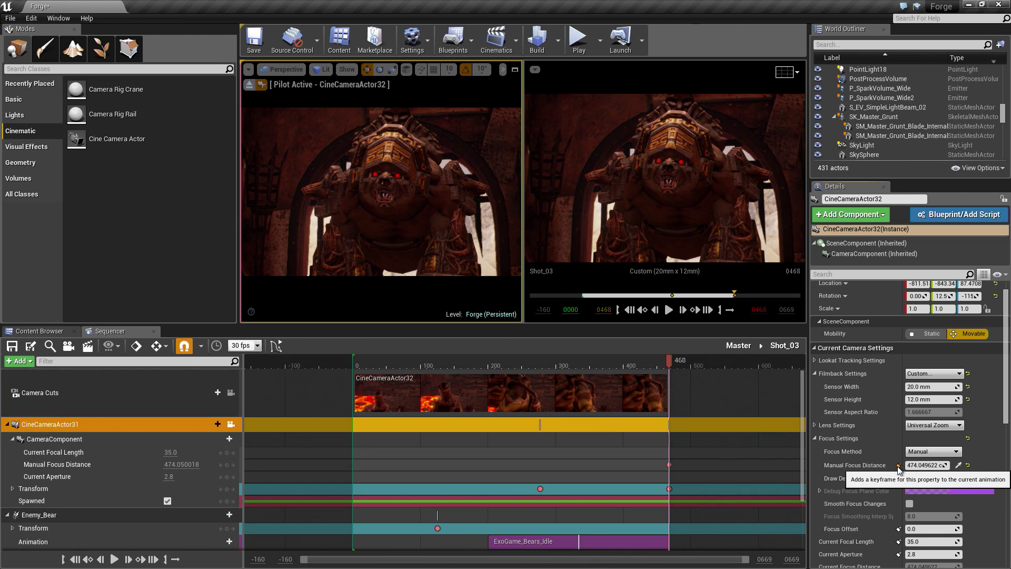
Step: In the Master sequence, extend the playback end to frame 498
{"action": "left_click", "coordinate": [740, 349]}
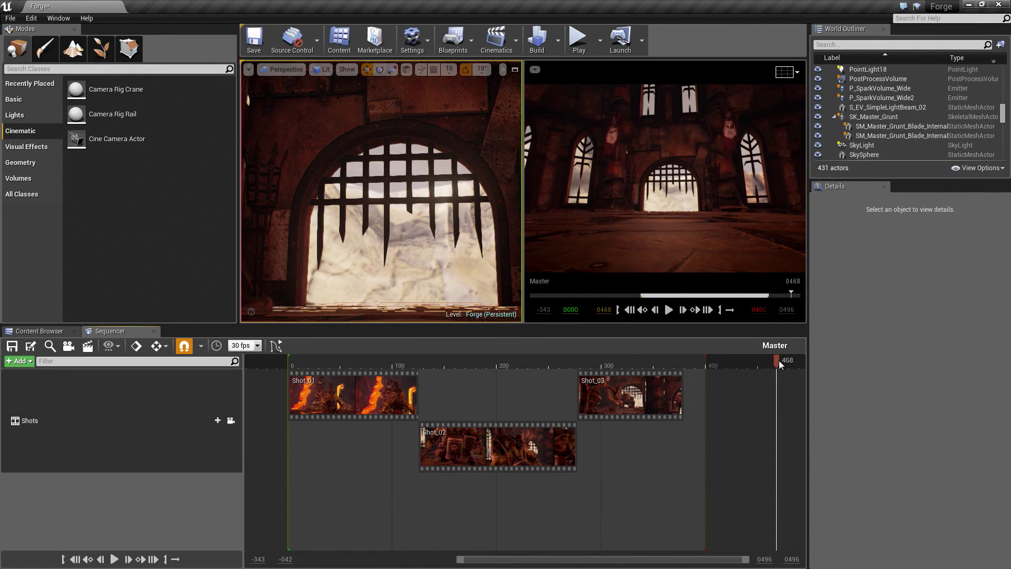
{"action": "right_click_drag", "start_coordinate": [778, 363], "coordinate": [654, 366]}
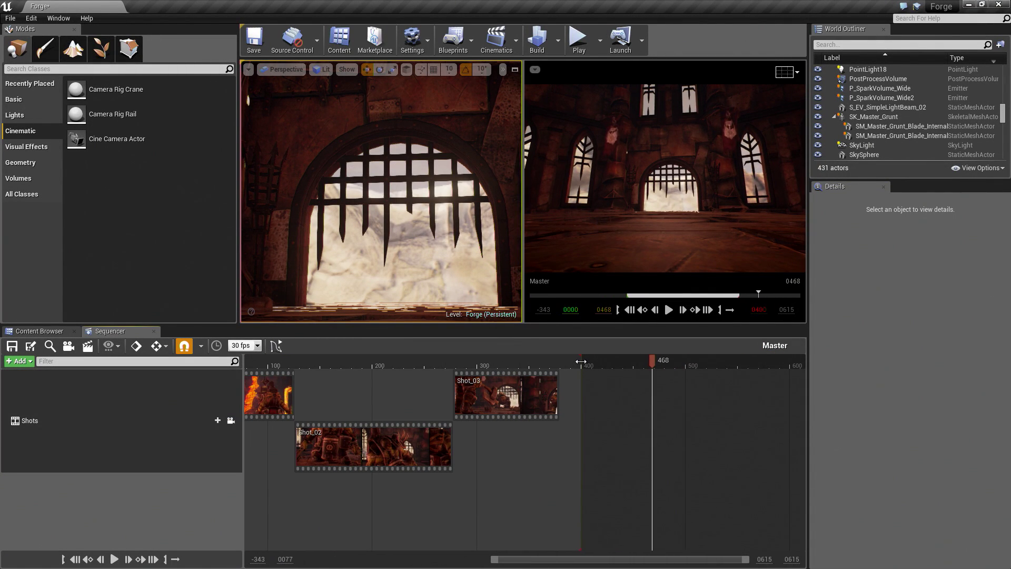
{"action": "left_click_drag", "start_coordinate": [581, 362], "coordinate": [684, 358]}
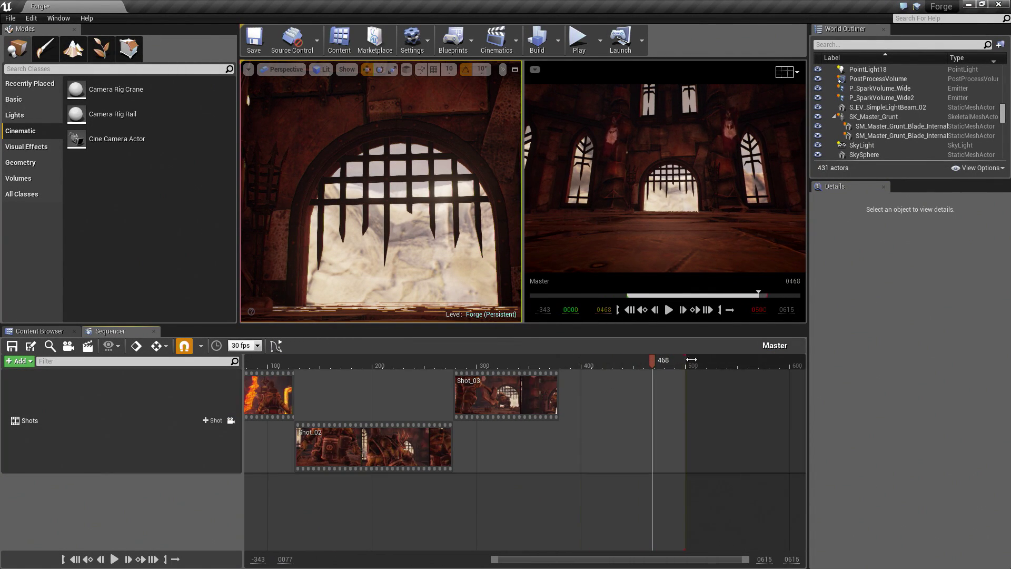
{"action": "left_click", "coordinate": [525, 360]}
{"action": "left_click_drag", "start_coordinate": [525, 359], "coordinate": [498, 360]}
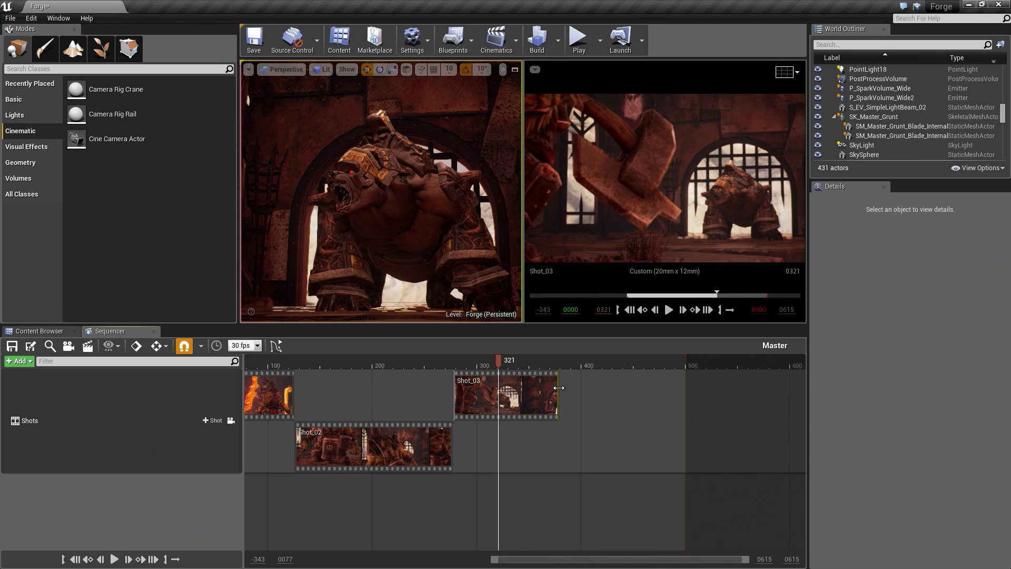
Step: Lengthen the Shot_03 section and trim it to end at frame 468
{"action": "left_click_drag", "start_coordinate": [559, 387], "coordinate": [685, 389]}
{"action": "left_click_drag", "start_coordinate": [500, 360], "coordinate": [653, 363]}
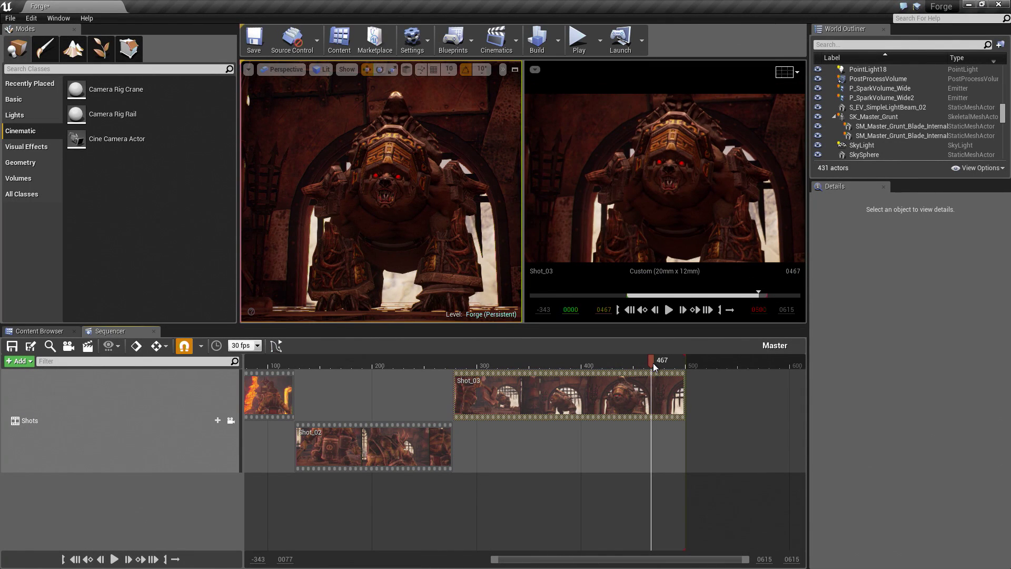
{"action": "left_click_drag", "start_coordinate": [653, 362], "coordinate": [652, 362]}
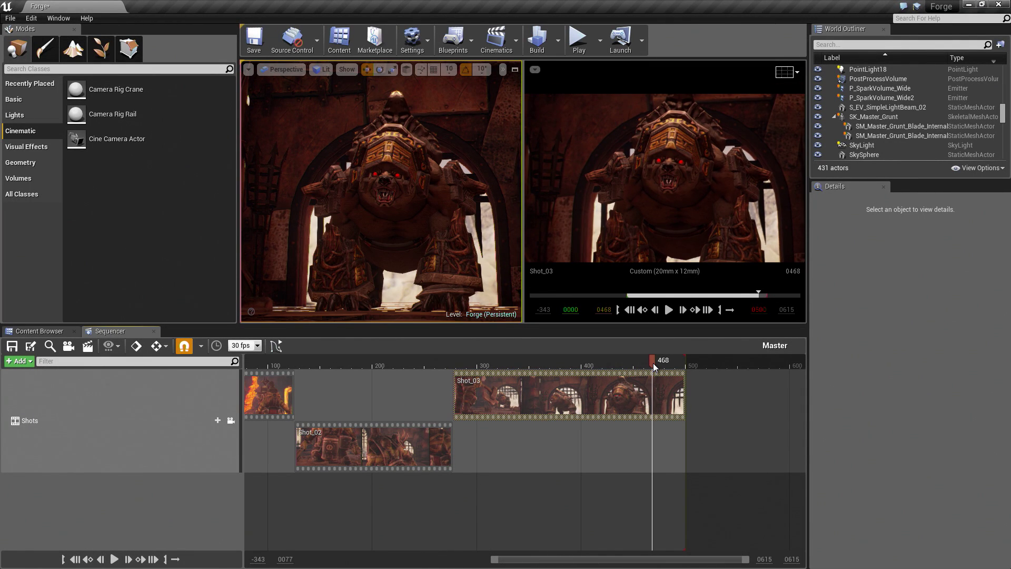
{"action": "key", "text": "ctrl+period"}
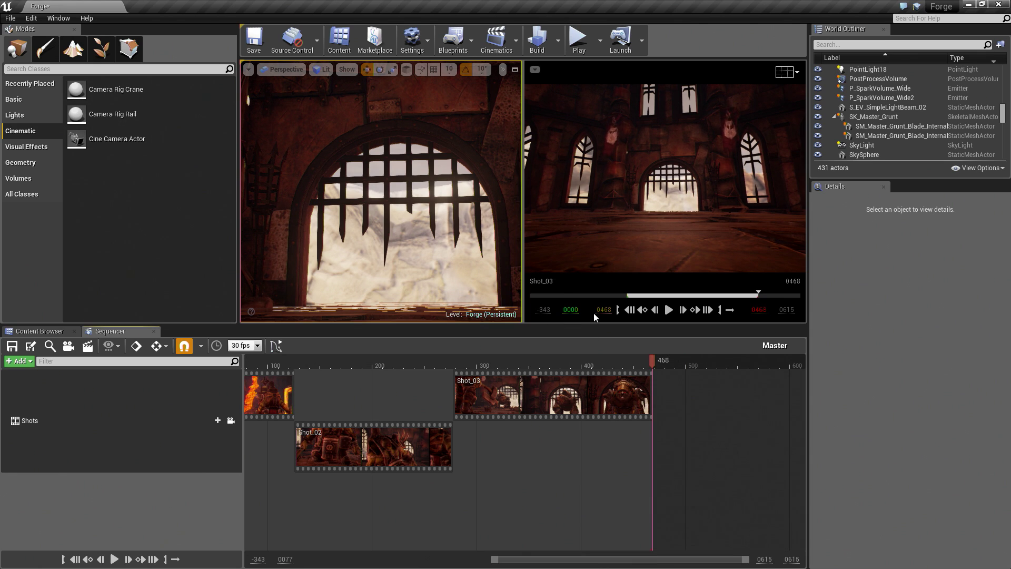
{"action": "left_click_drag", "start_coordinate": [622, 359], "coordinate": [464, 365]}
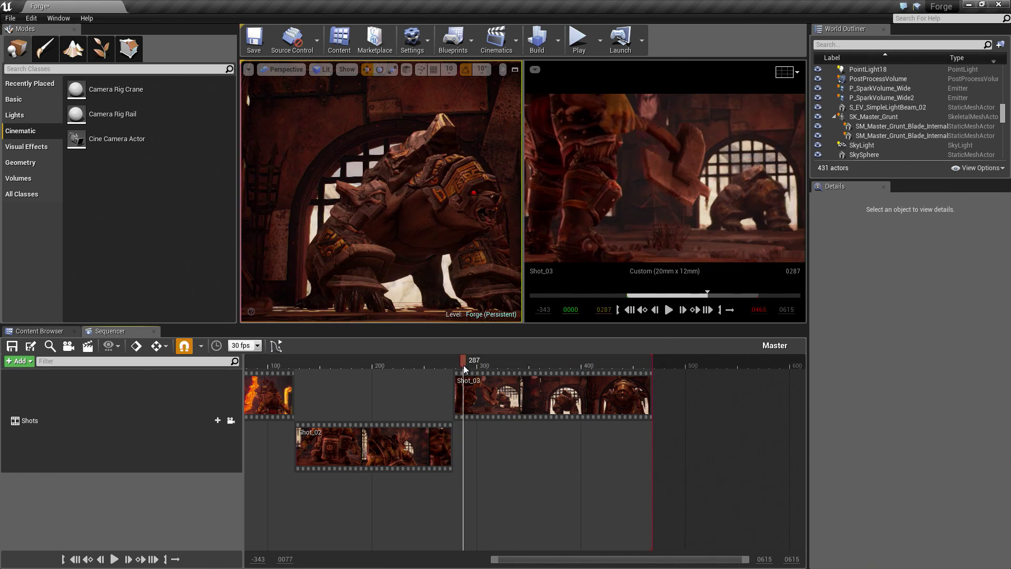
{"action": "left_click", "coordinate": [618, 310]}
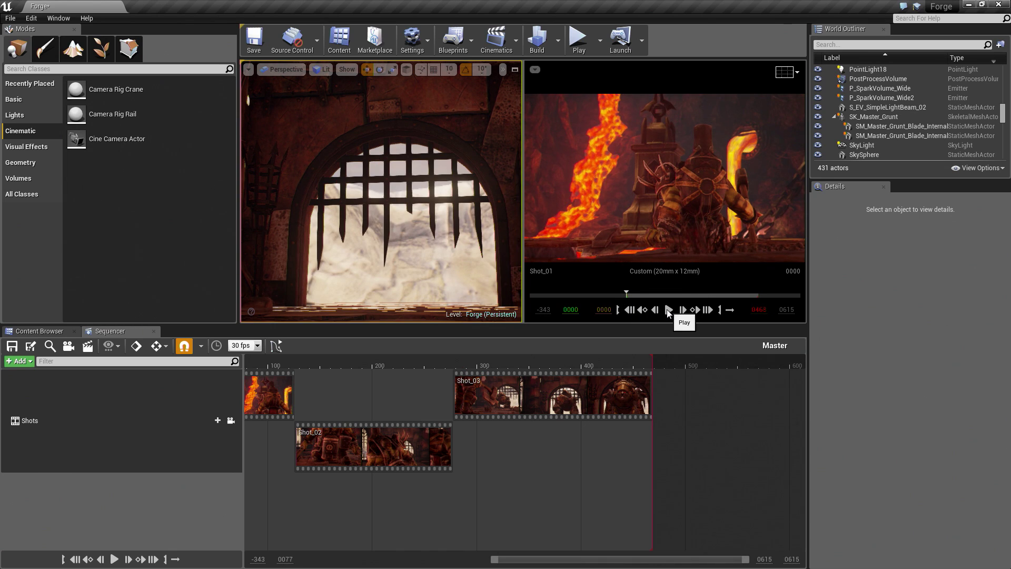
{"action": "left_click", "coordinate": [670, 311]}
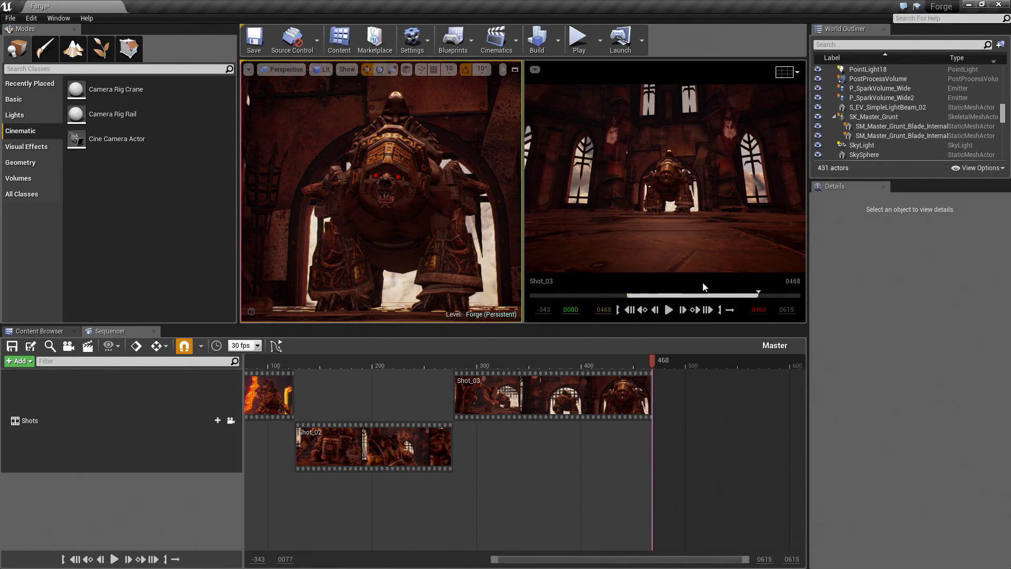
{"action": "right_click_drag", "start_coordinate": [585, 477], "coordinate": [684, 476]}
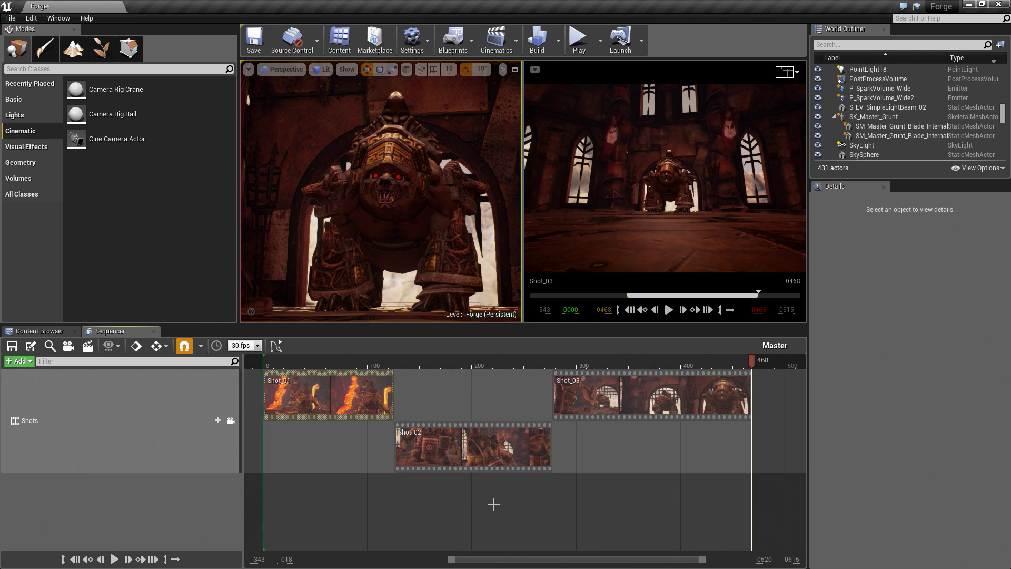